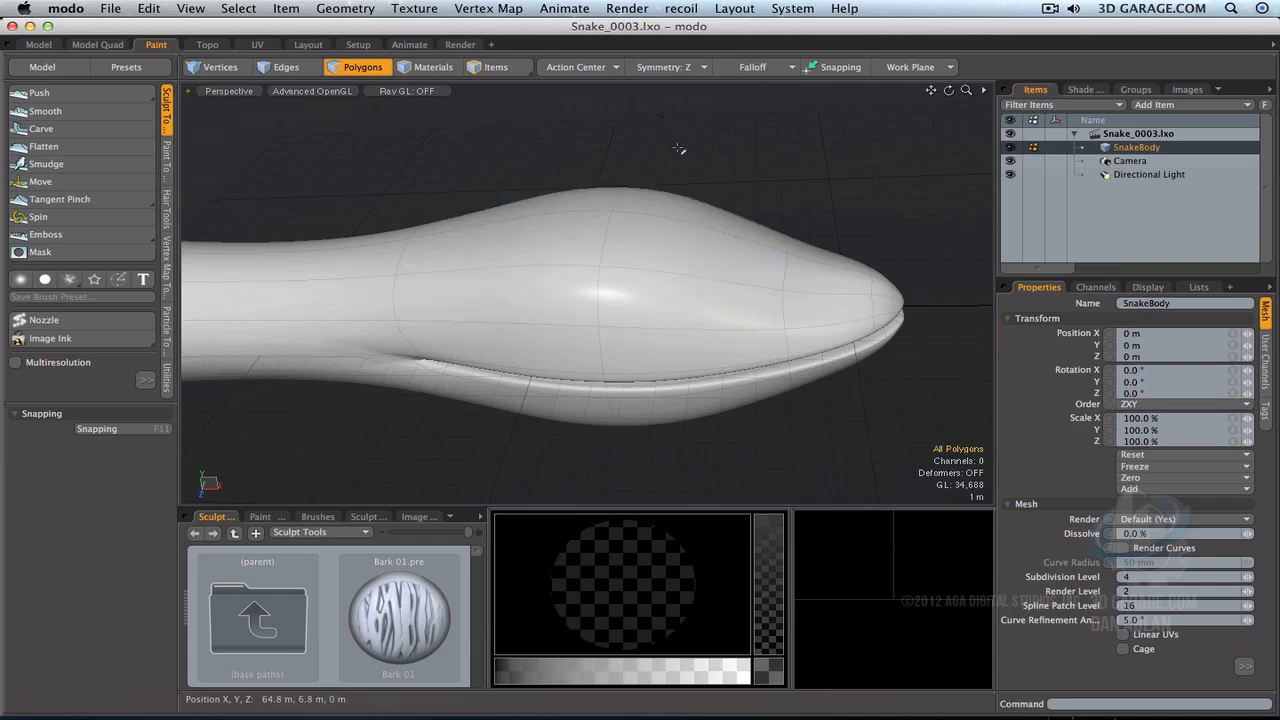
# Step: Try to bevel the two adjoining polygons on each side of the snake's head, and undo the bevel and the selection
pyautogui.moveTo(626, 294); pyautogui.dragTo(559, 295)
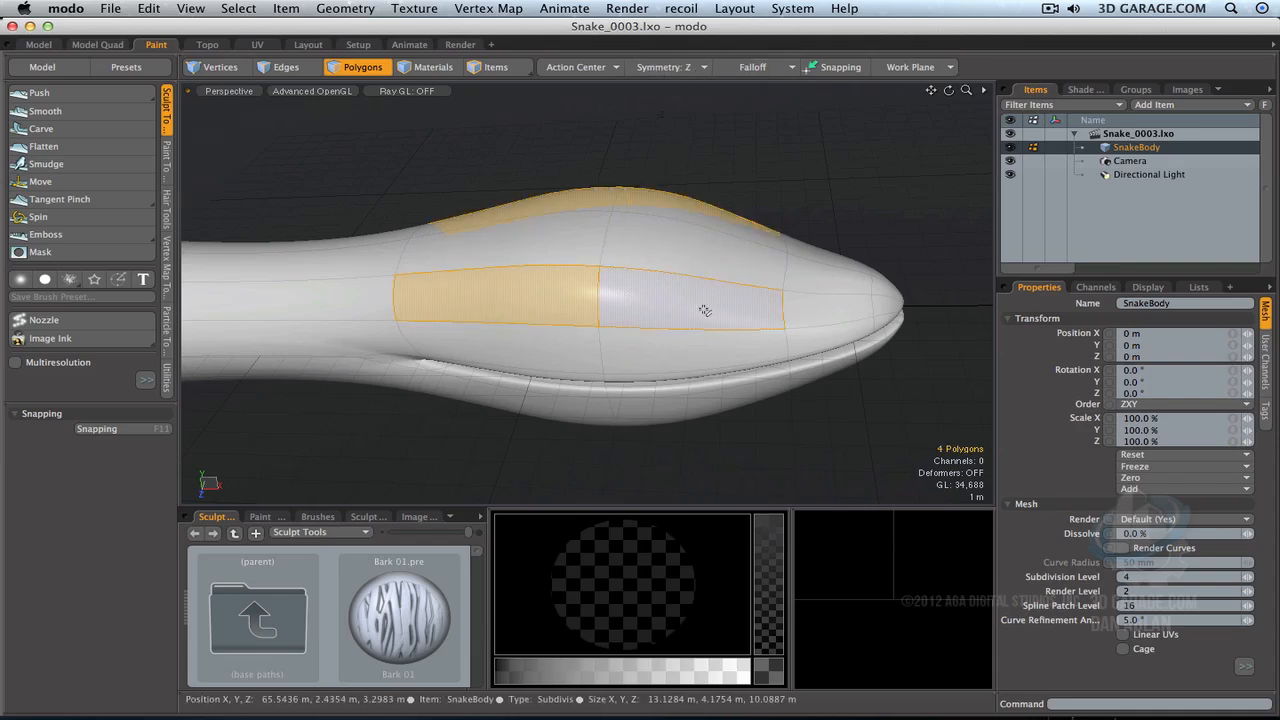
pyautogui.press('b')
pyautogui.moveTo(666, 304); pyautogui.dragTo(637, 297)
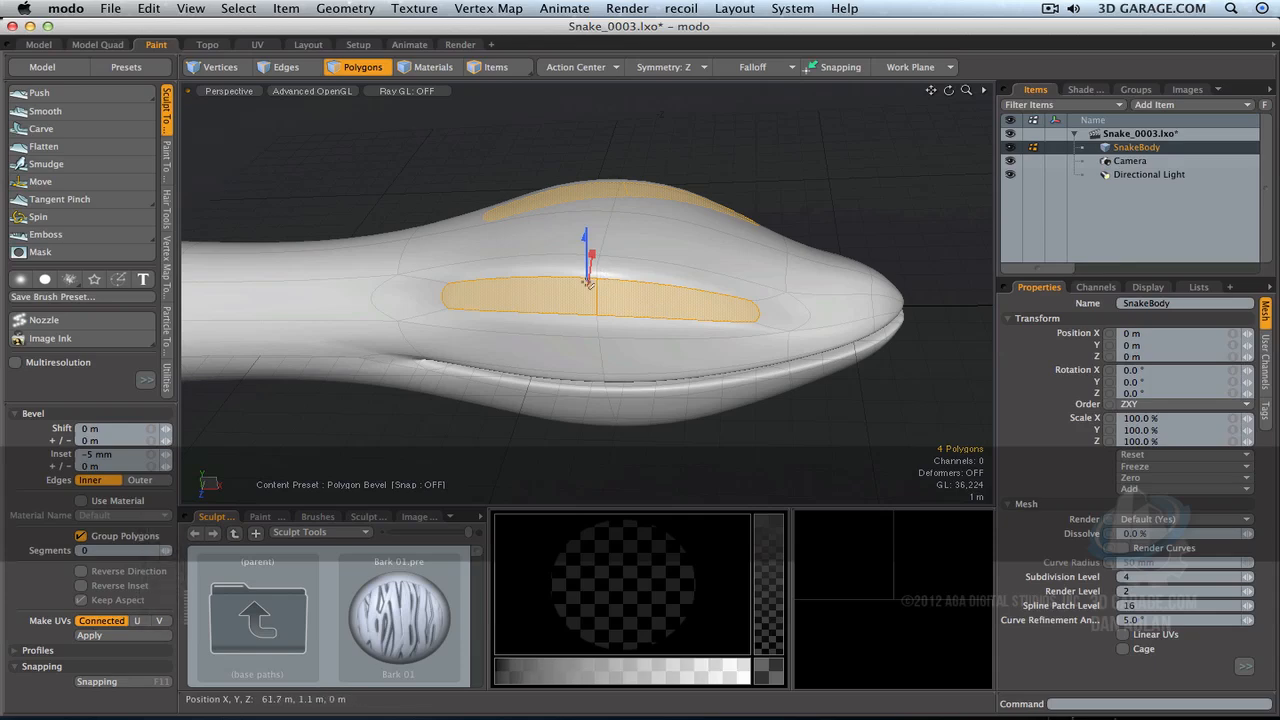
pyautogui.press('super+z')
pyautogui.press('super+z')
pyautogui.press('super+z')
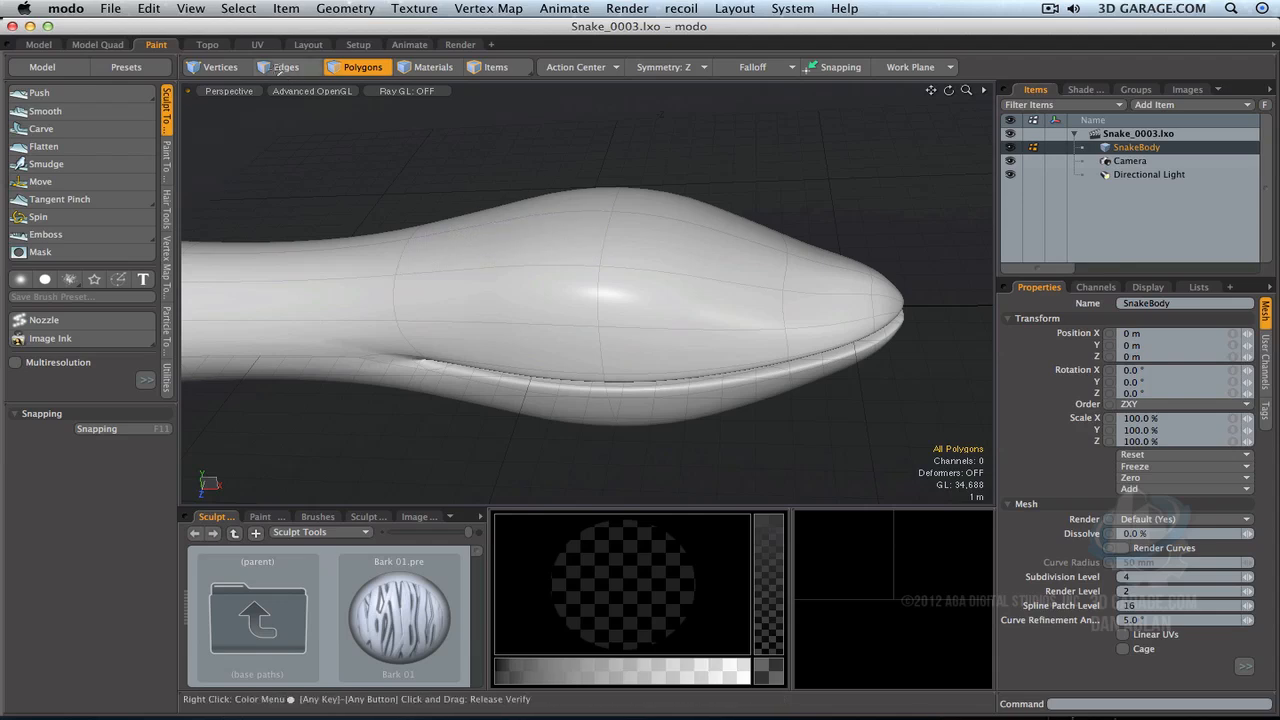
# Step: Slide a duplicate of the edge loop at the widest part of the head about 70% back toward the neck
pyautogui.press('2')
pyautogui.doubleClick(599, 288)
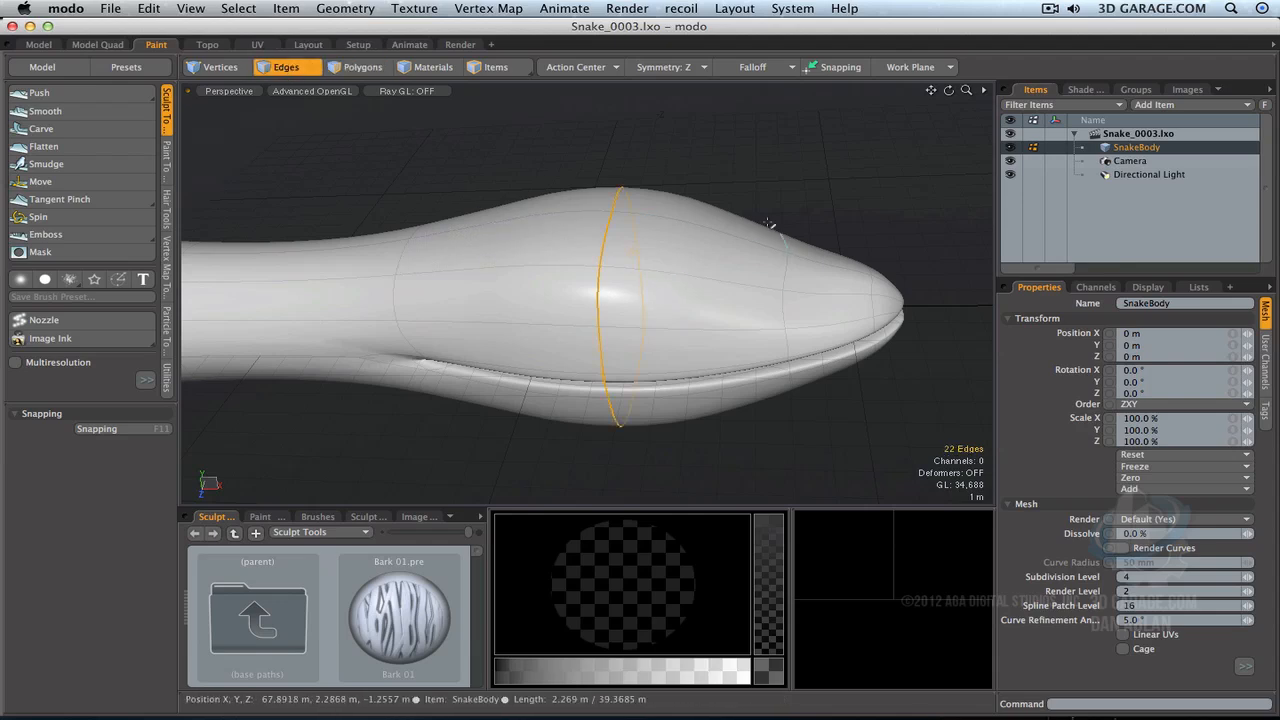
pyautogui.click(333, 8)
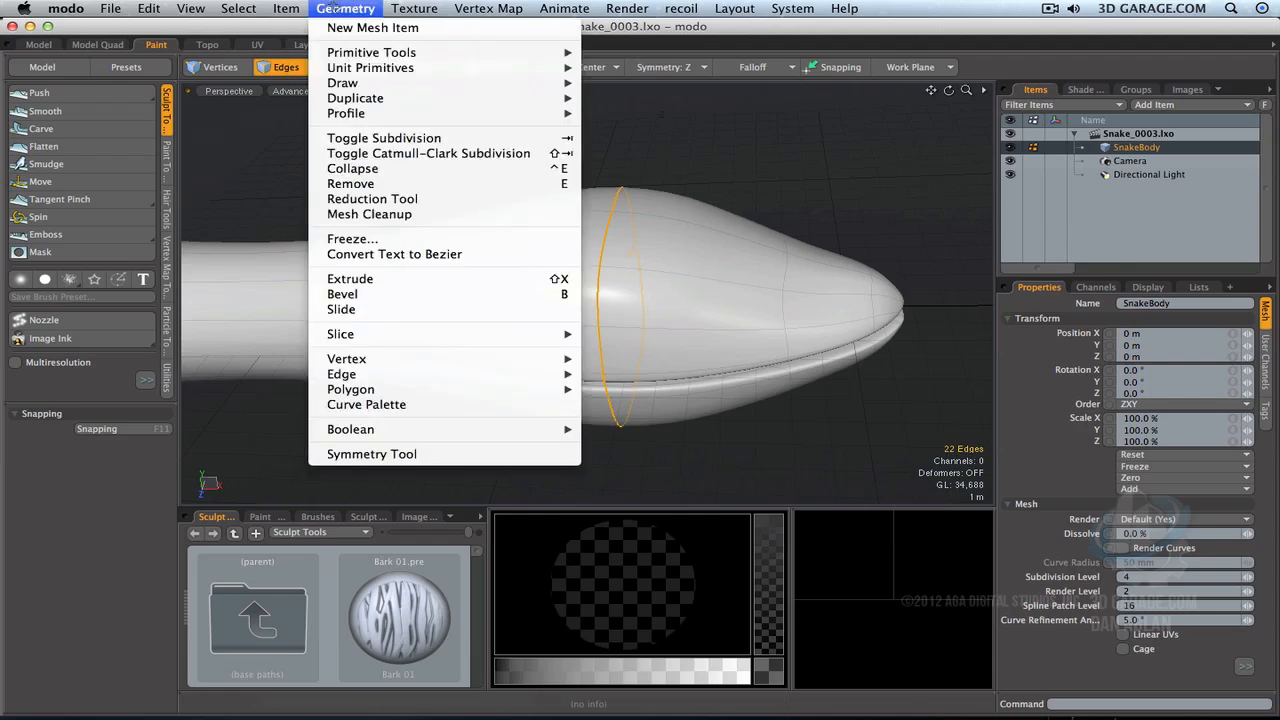
pyautogui.click(343, 309)
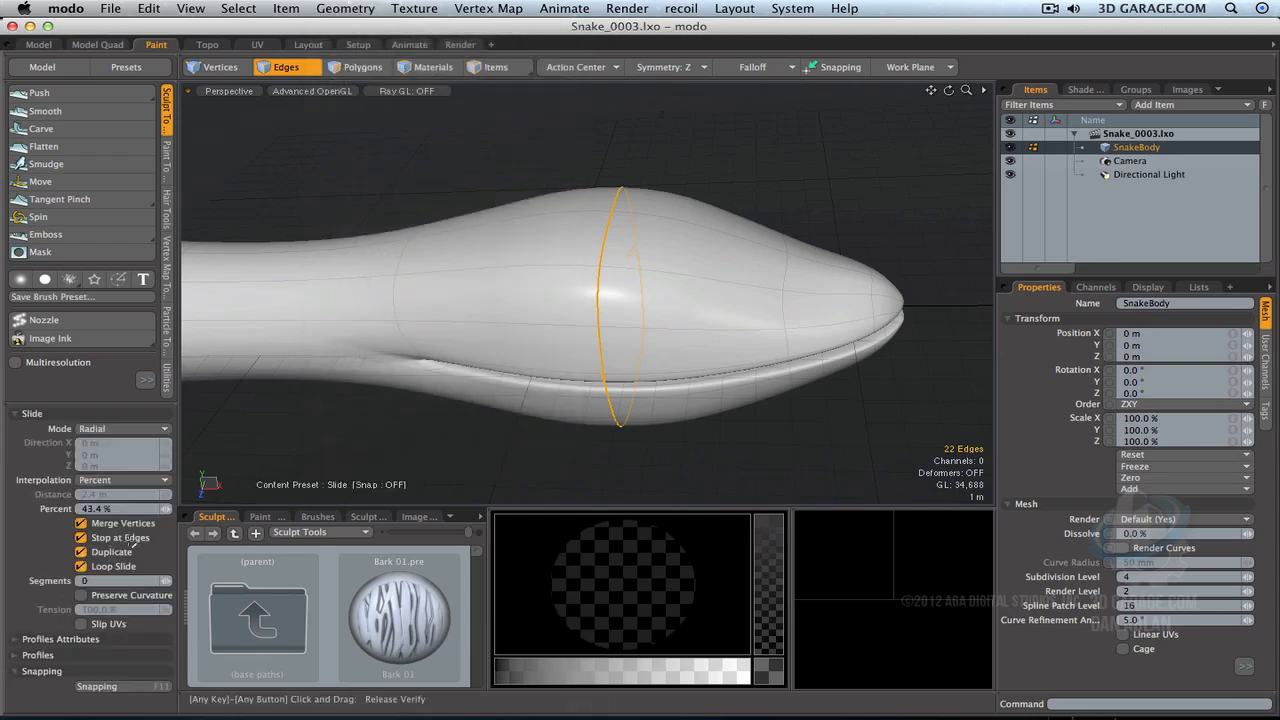
pyautogui.moveTo(594, 319); pyautogui.dragTo(594, 319)
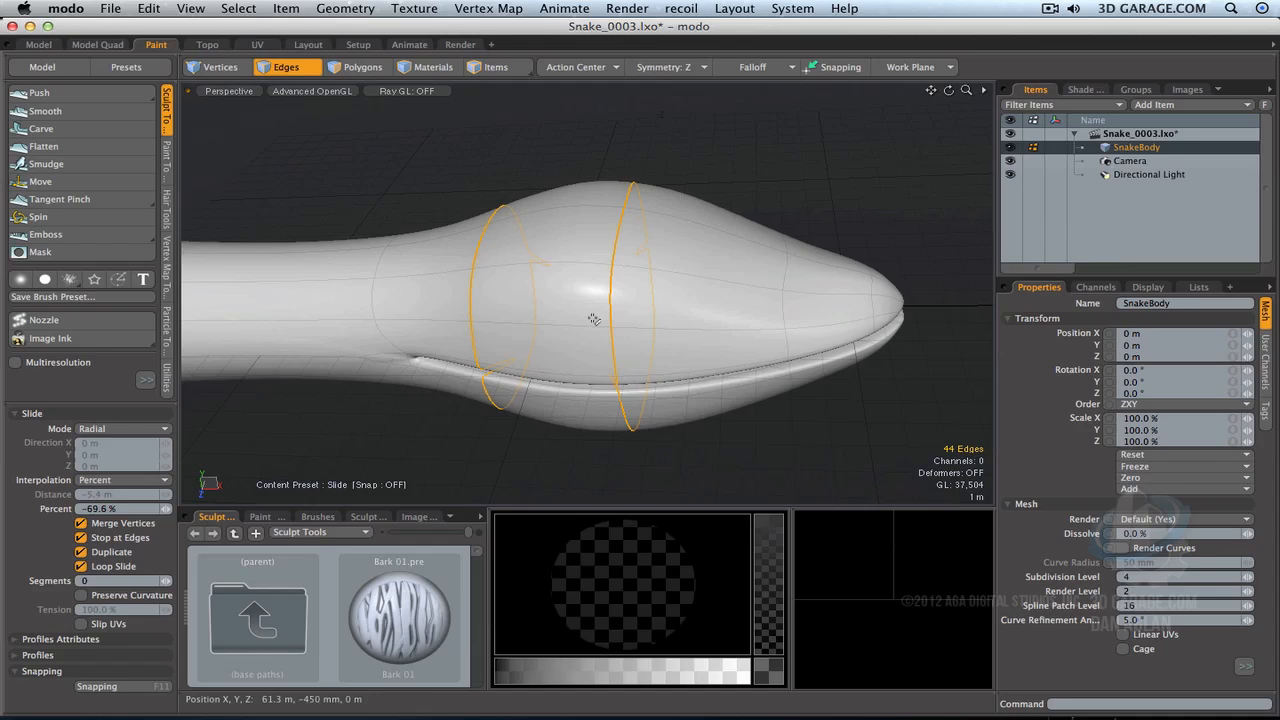
pyautogui.press('q')
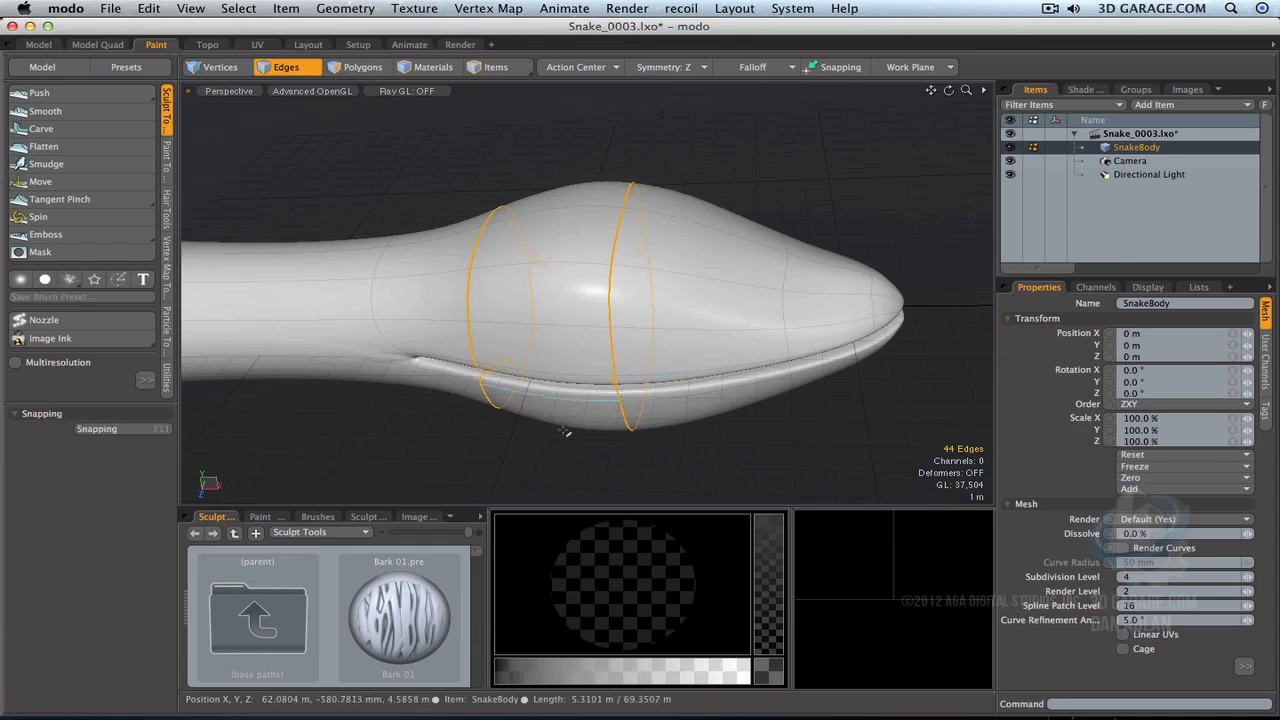
# Step: Slide a duplicate of the rear head edge loop forward by about 52% and leave only the new loop selected
pyautogui.keyDown('alt'); pyautogui.moveTo(566, 430); pyautogui.dragTo(575, 250); pyautogui.keyUp('alt')
pyautogui.press('3')
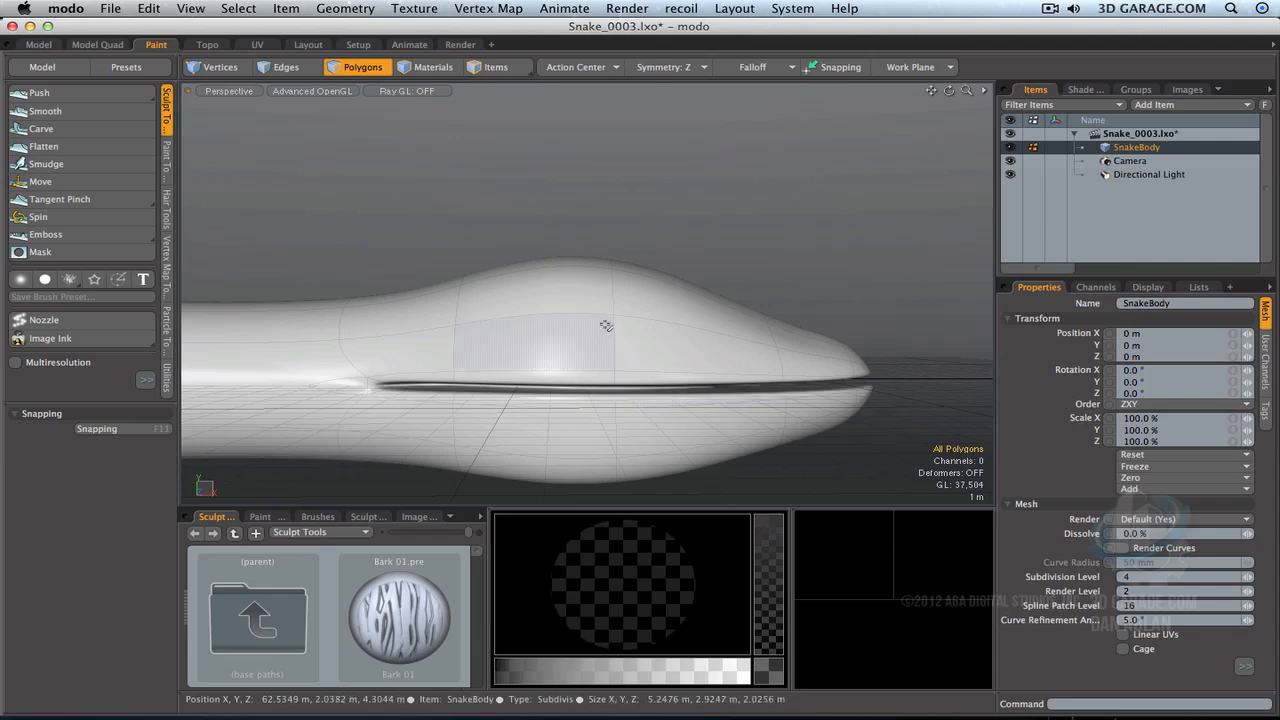
pyautogui.press('2')
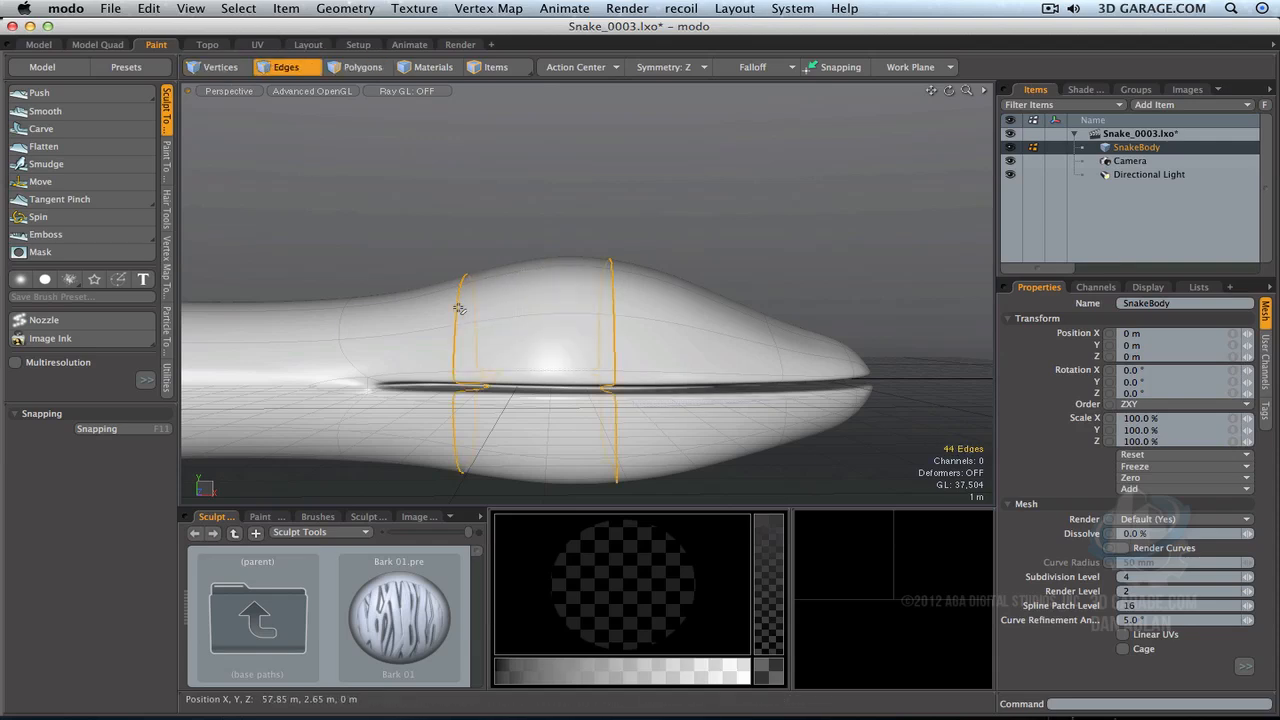
pyautogui.click(459, 309)
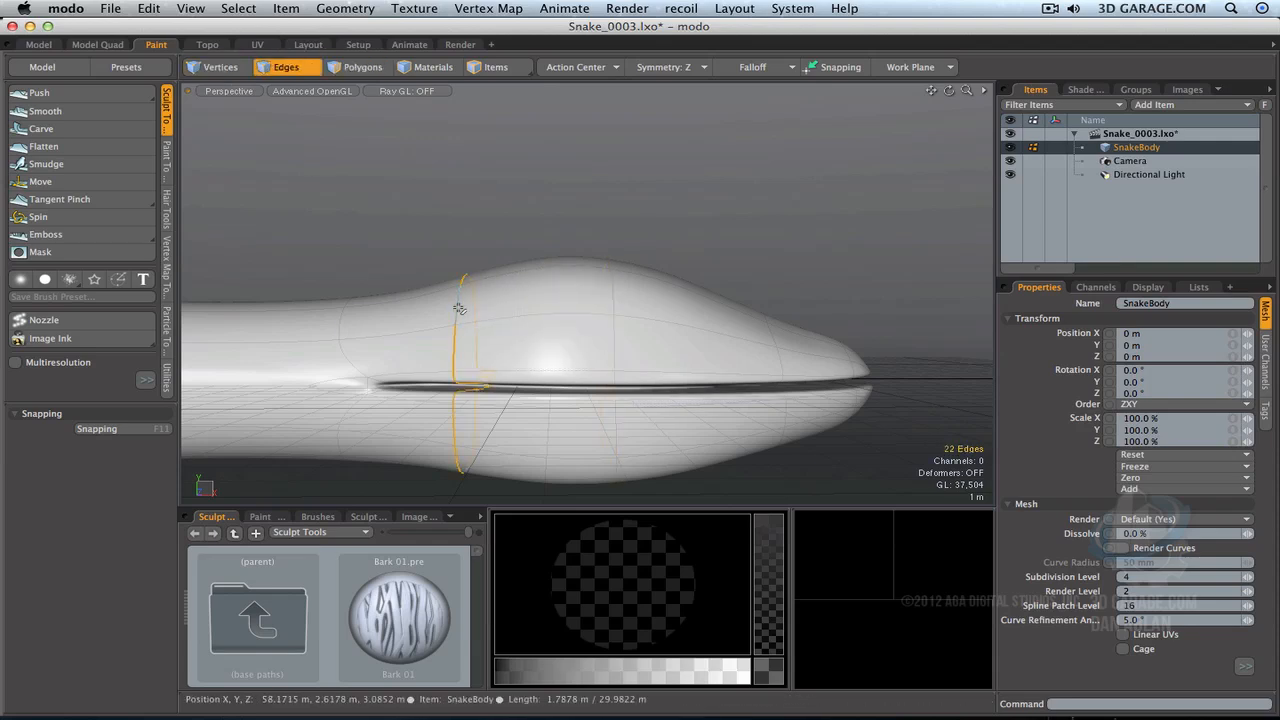
pyautogui.click(372, 8)
pyautogui.click(420, 307)
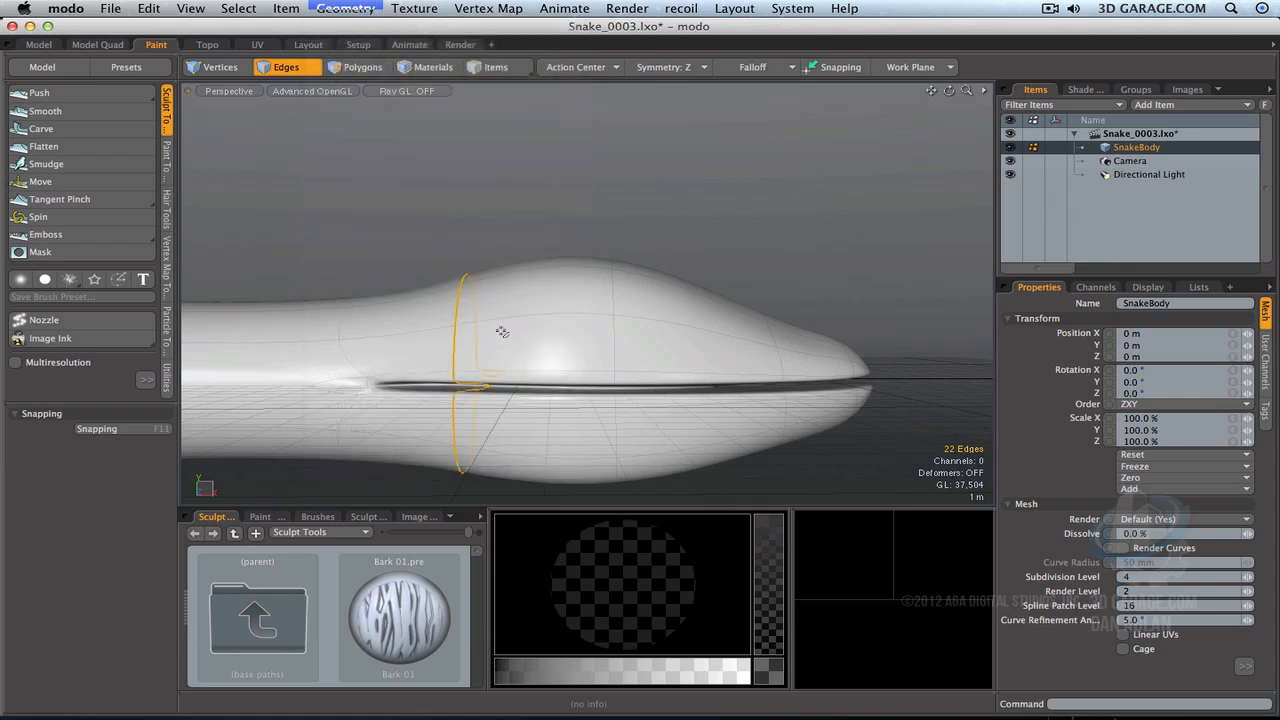
pyautogui.moveTo(502, 332); pyautogui.dragTo(502, 332)
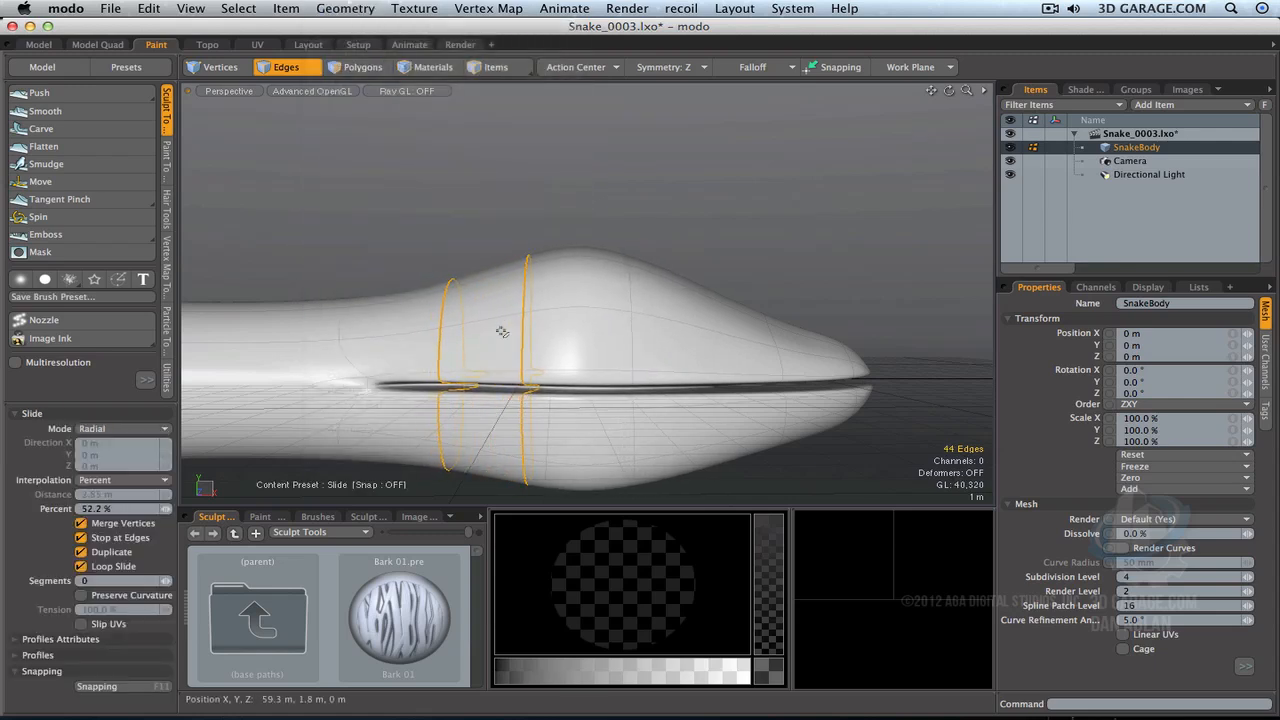
pyautogui.press('space')
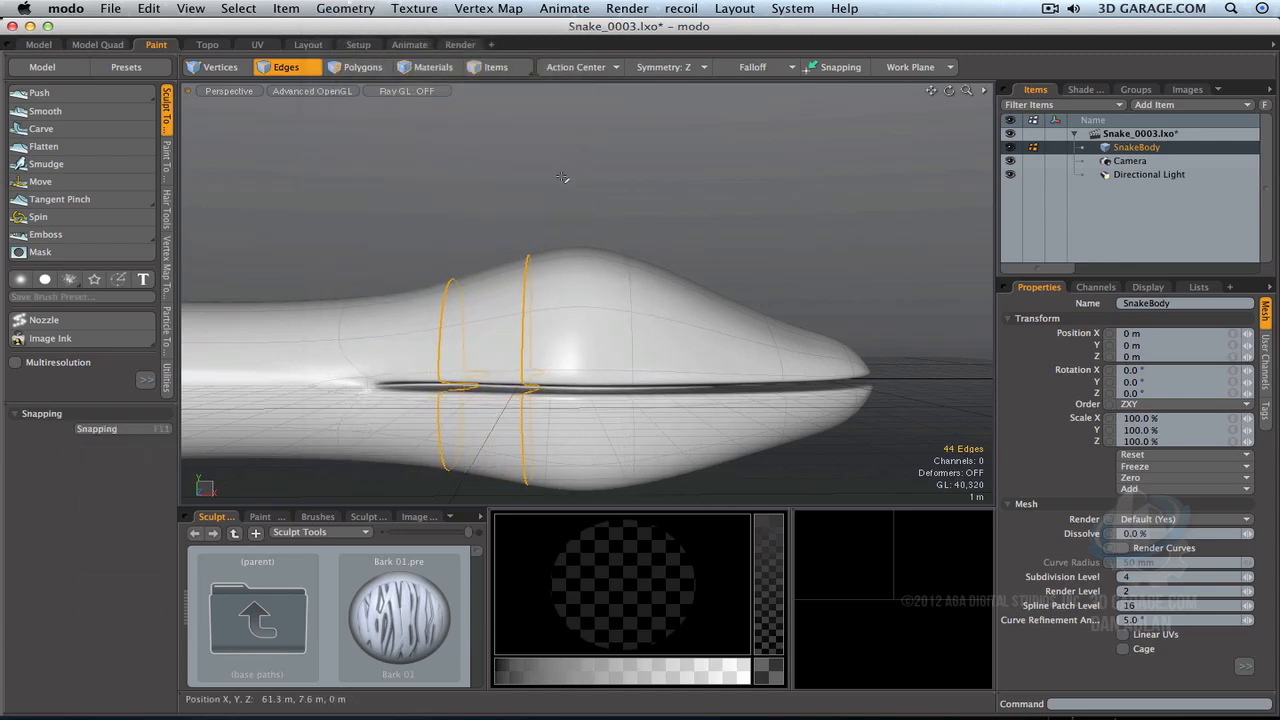
pyautogui.click(567, 180)
pyautogui.doubleClick(522, 349)
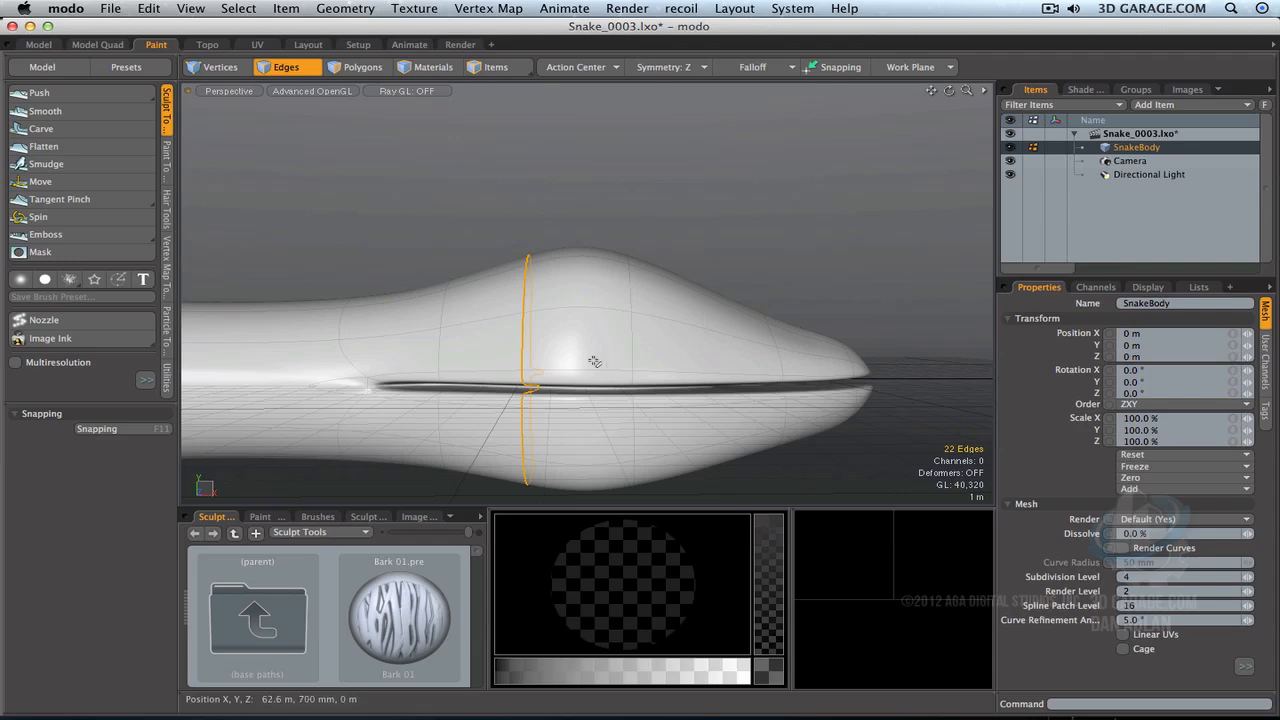
pyautogui.press('r')
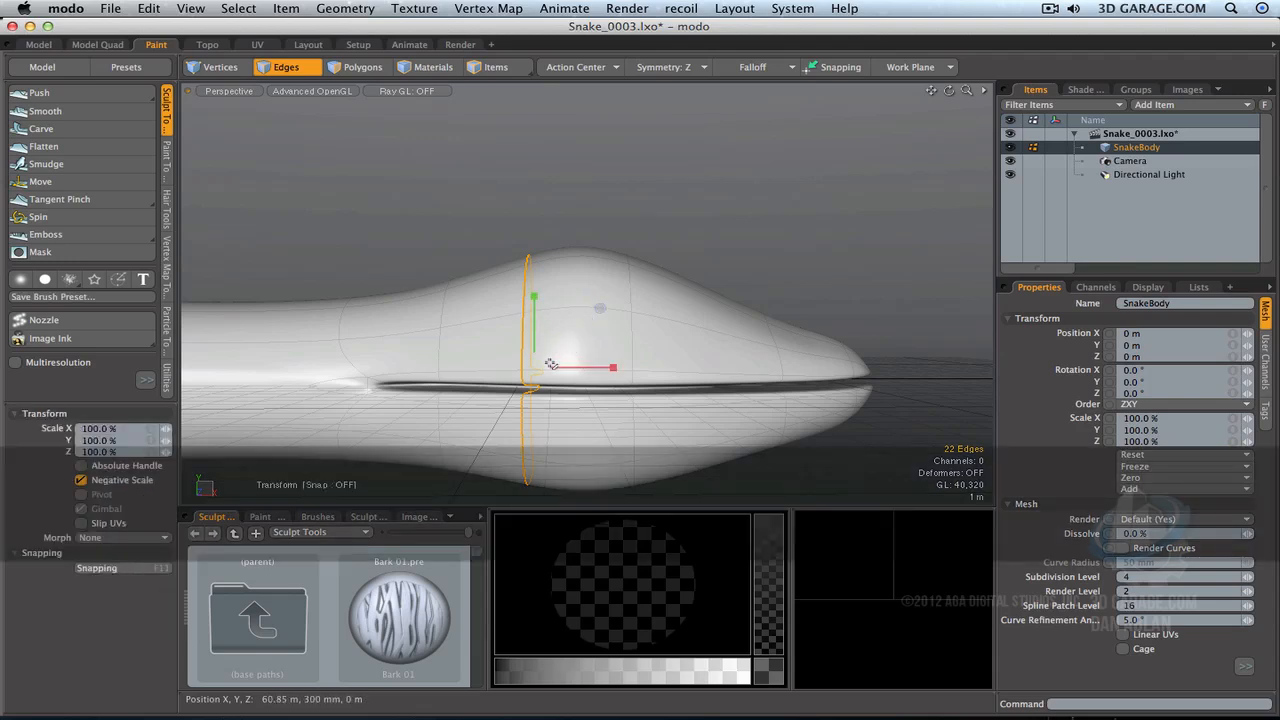
pyautogui.moveTo(531, 292); pyautogui.dragTo(533, 293)
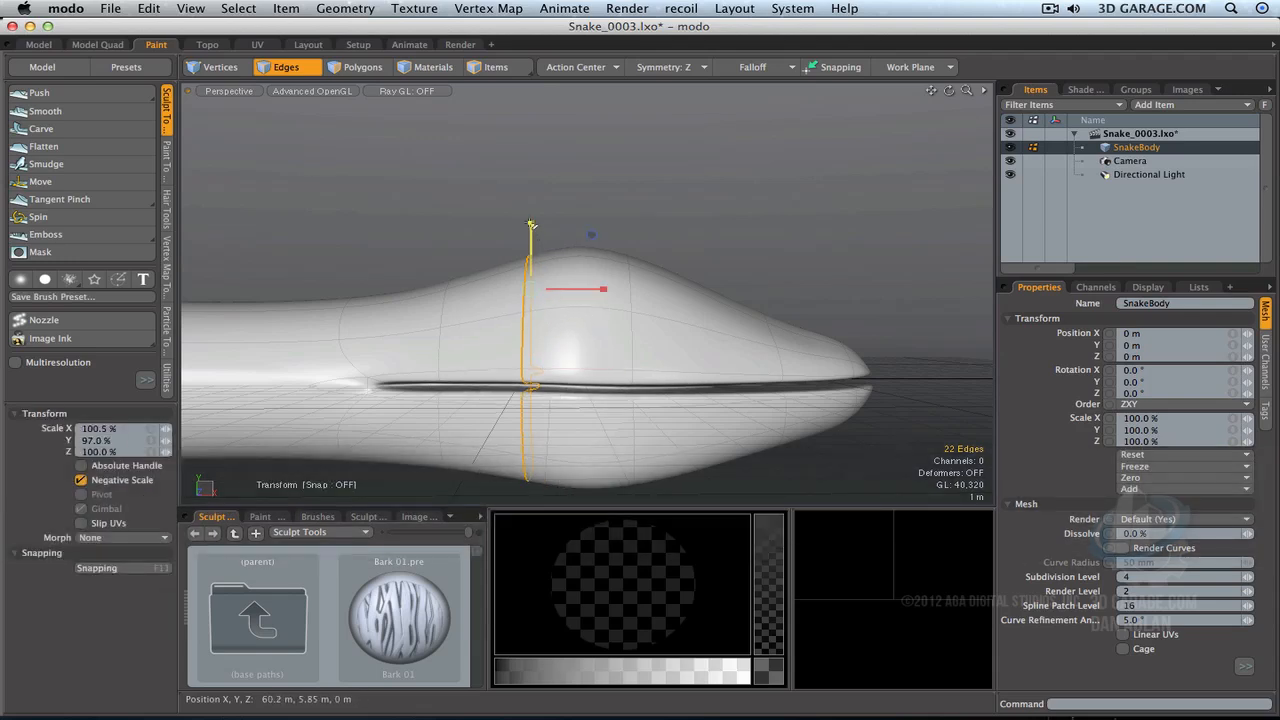
pyautogui.press('super+z')
pyautogui.press('super+z')
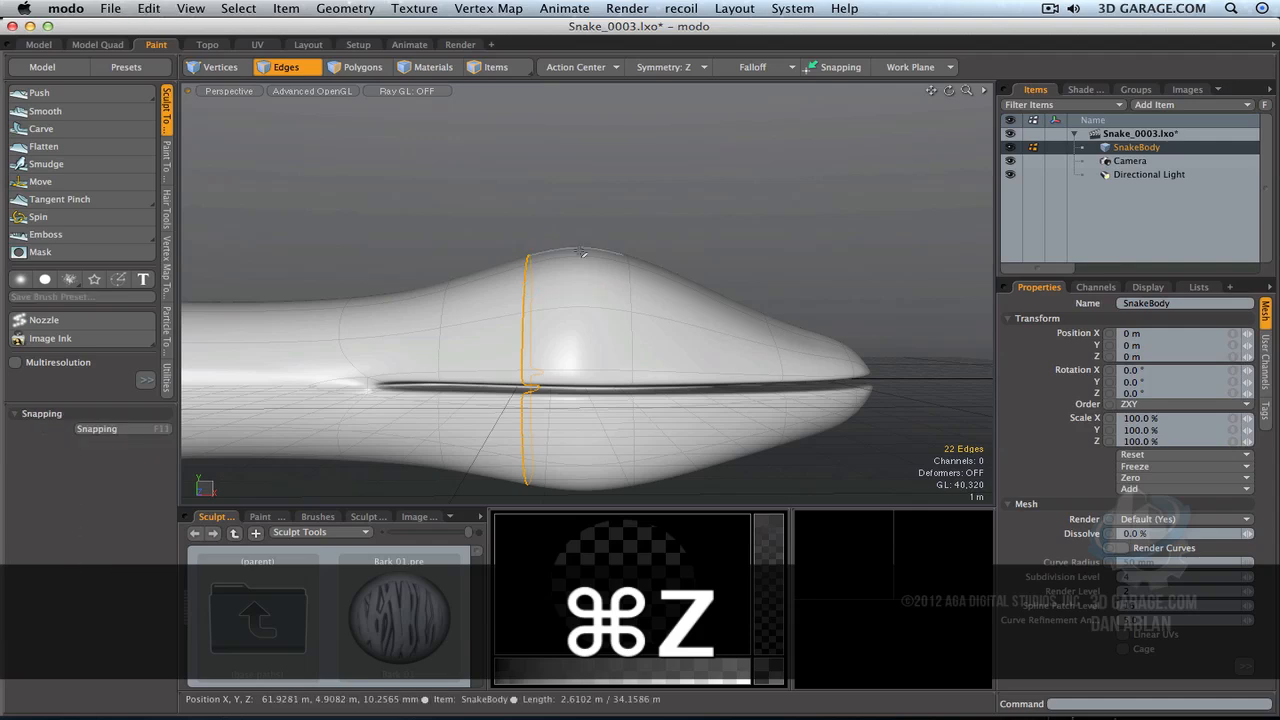
# Step: Scale the selected head loop down slightly in height and move it about -1.3 m along X toward the neck
pyautogui.press('r')
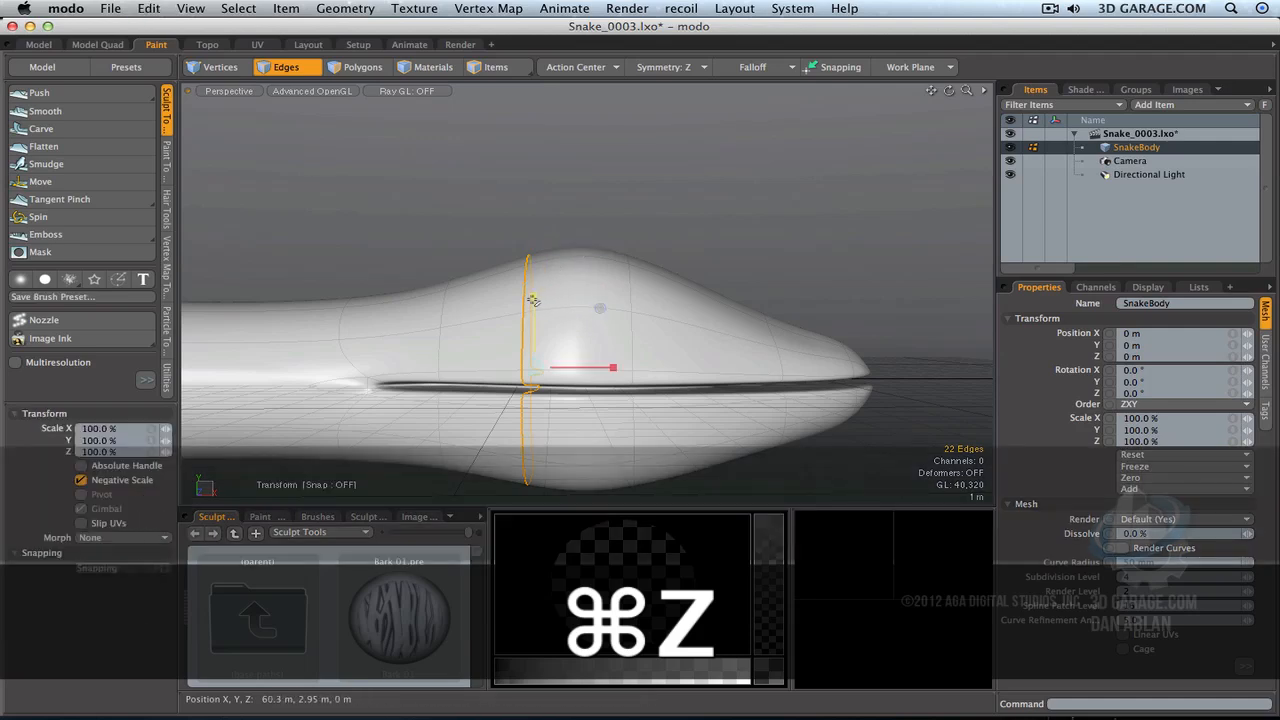
pyautogui.press('w')
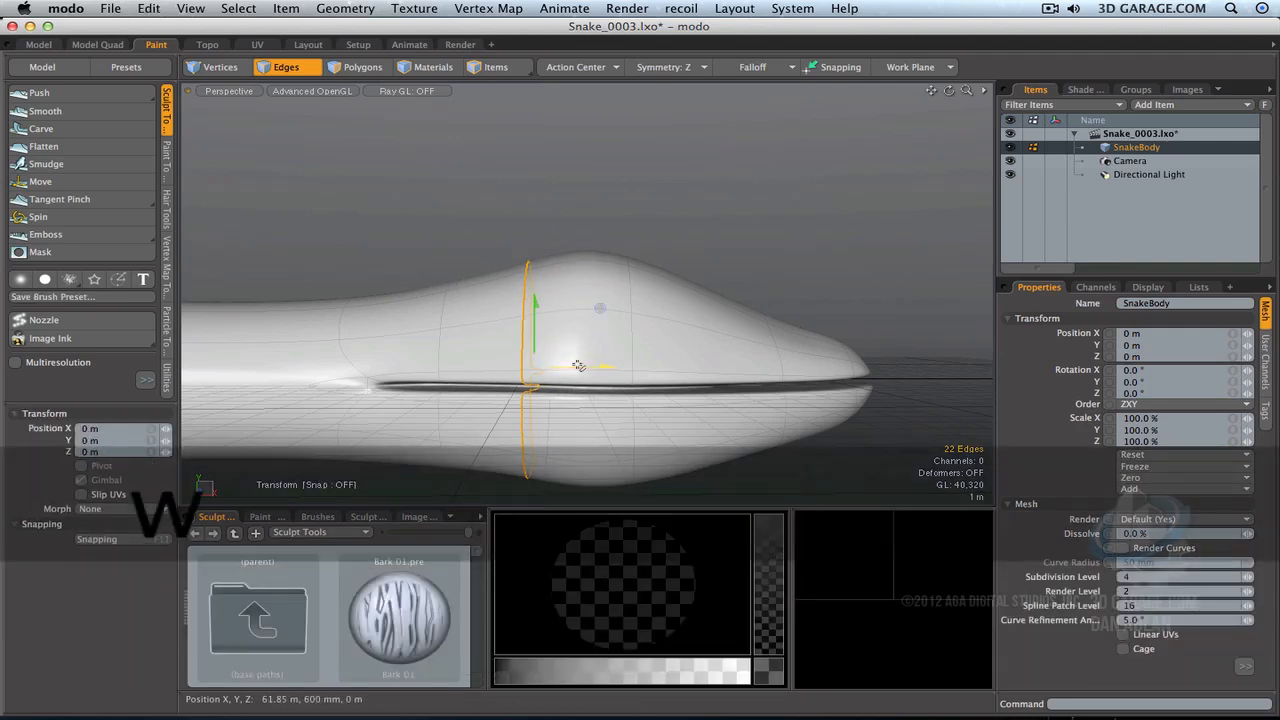
pyautogui.moveTo(583, 368); pyautogui.dragTo(545, 368)
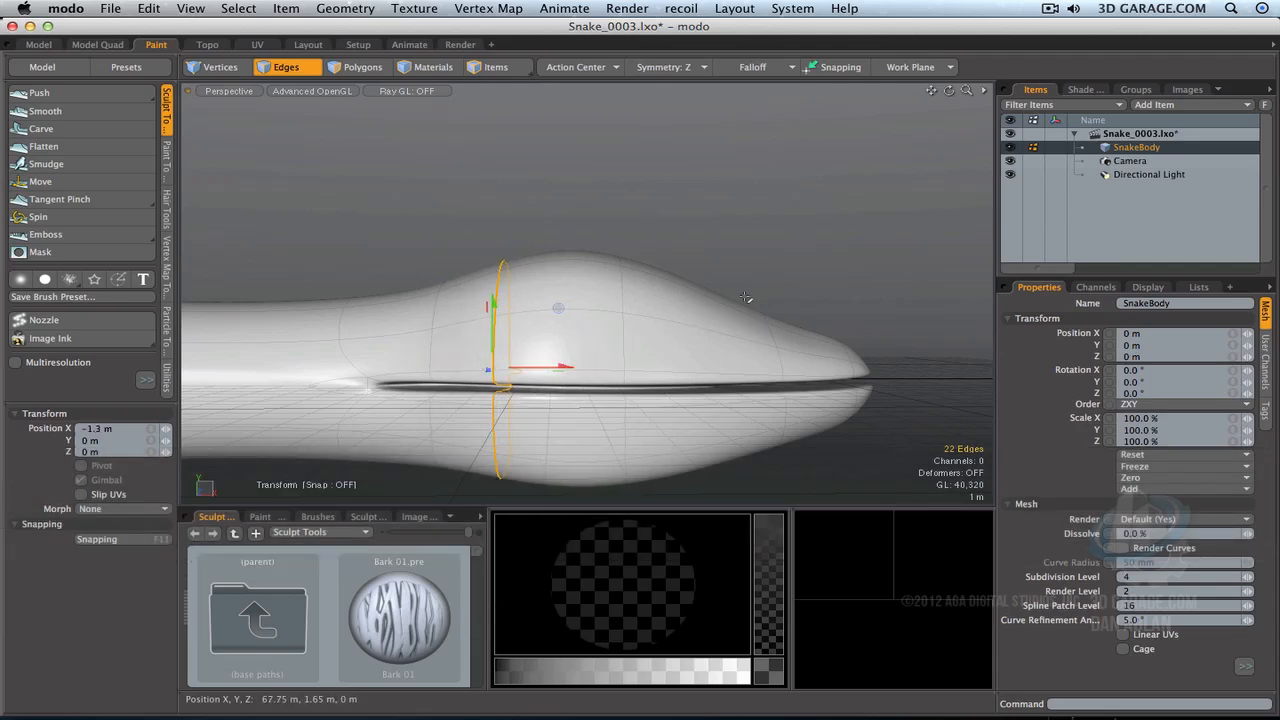
pyautogui.press('q')
pyautogui.click(714, 252)
# Step: Bevel the eye-area polygon on both sides of the head into sockets with a 270 mm inset and a -750 mm shift
pyautogui.keyDown('alt'); pyautogui.moveTo(608, 312); pyautogui.dragTo(555, 259); pyautogui.keyUp('alt')
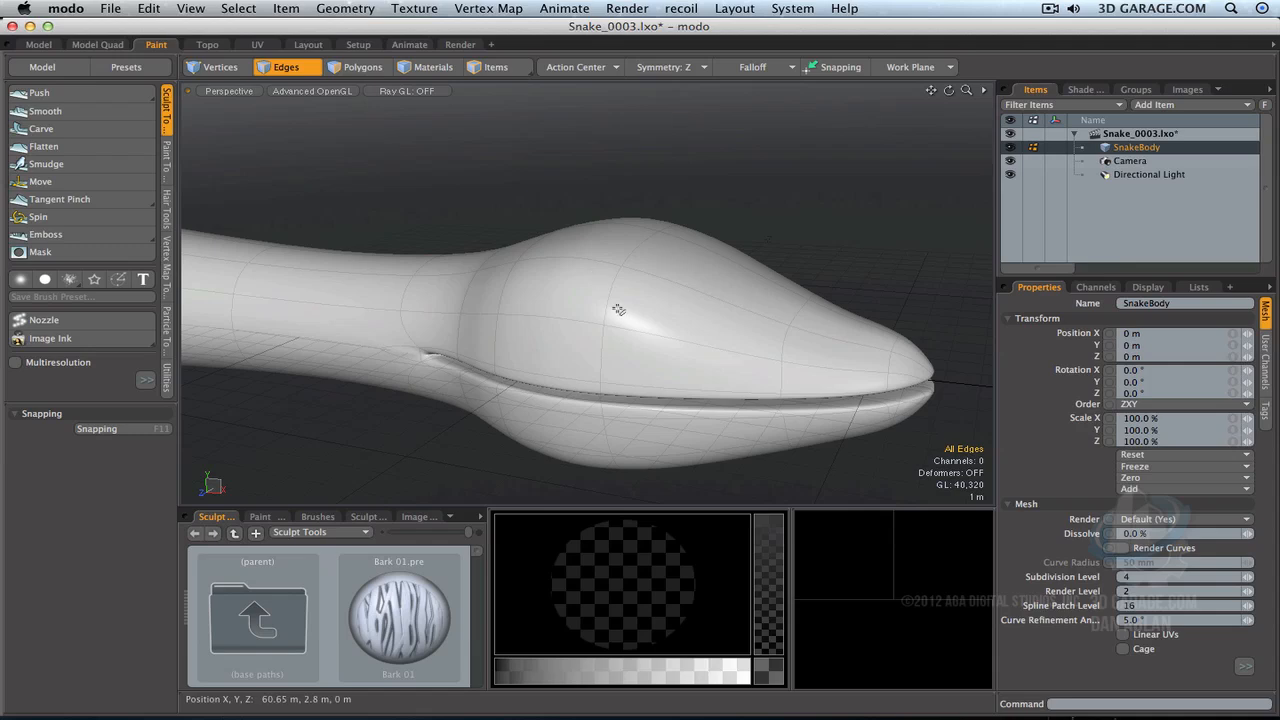
pyautogui.press('space')
pyautogui.click(626, 294)
pyautogui.click(575, 297)
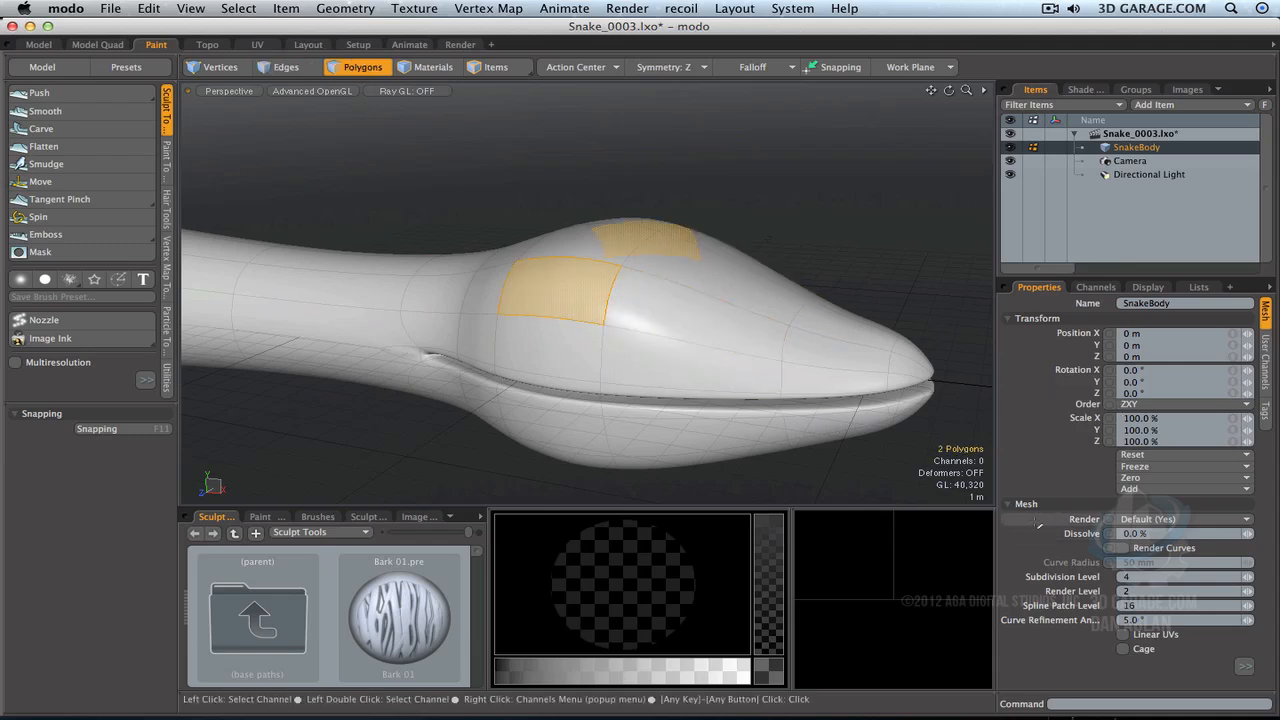
pyautogui.press('b')
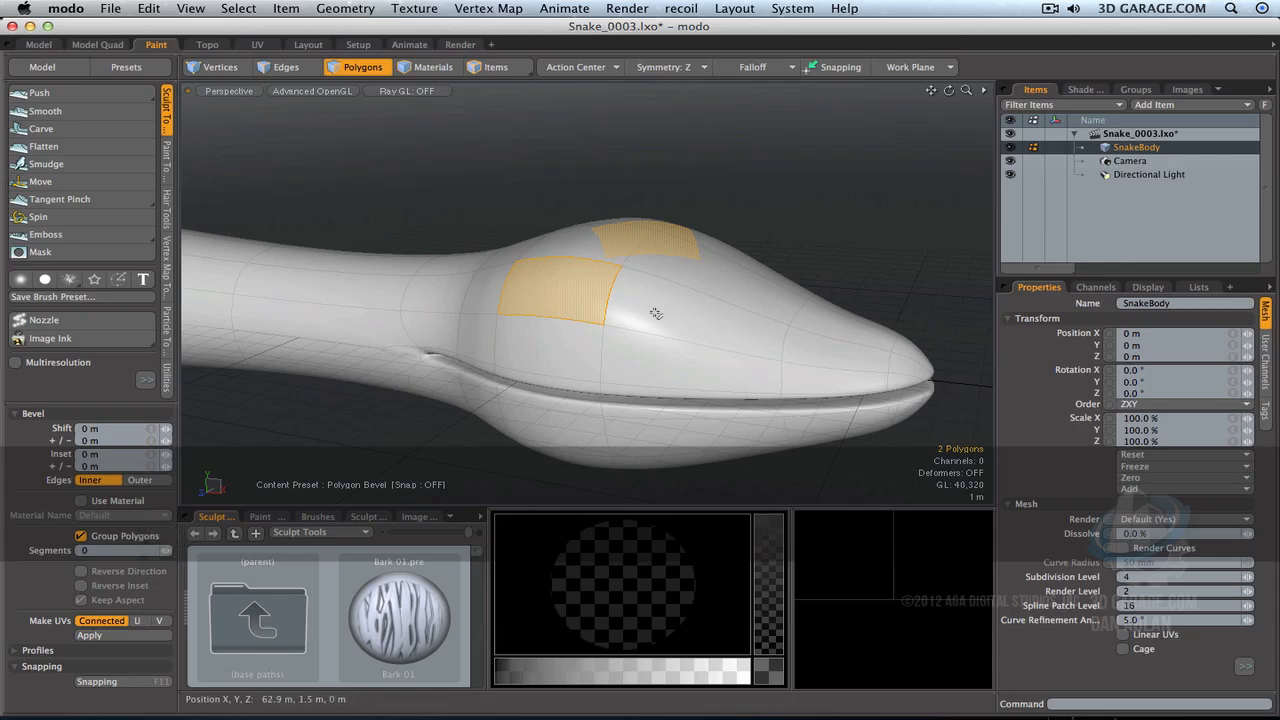
pyautogui.moveTo(789, 440); pyautogui.dragTo(656, 314)
pyautogui.keyDown('alt'); pyautogui.moveTo(708, 276); pyautogui.dragTo(540, 251); pyautogui.keyUp('alt')
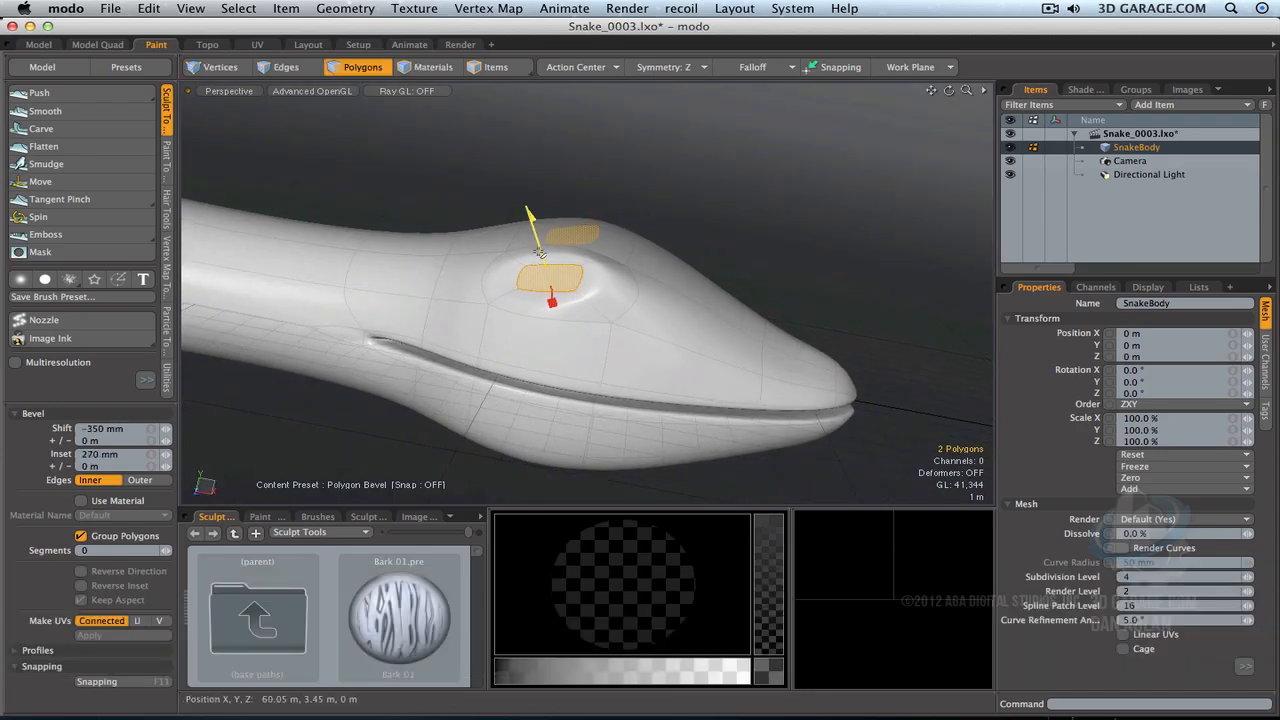
pyautogui.moveTo(540, 252); pyautogui.dragTo(387, 356)
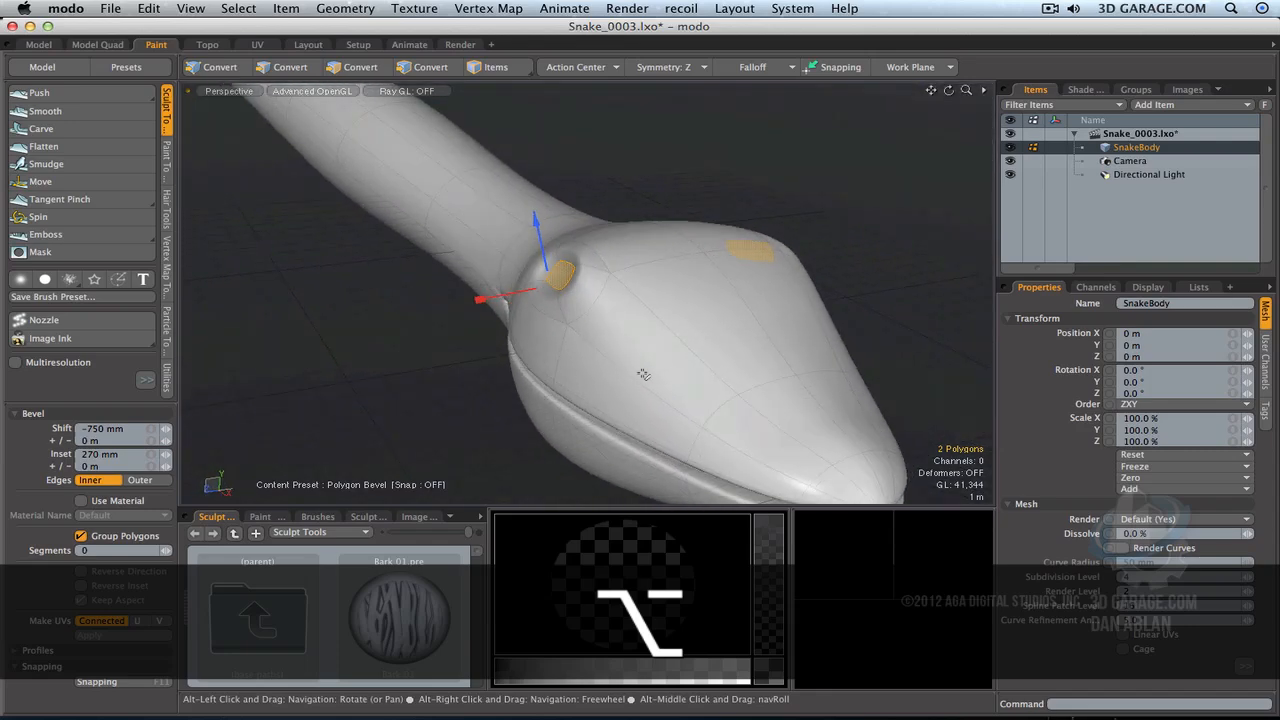
pyautogui.press('space')
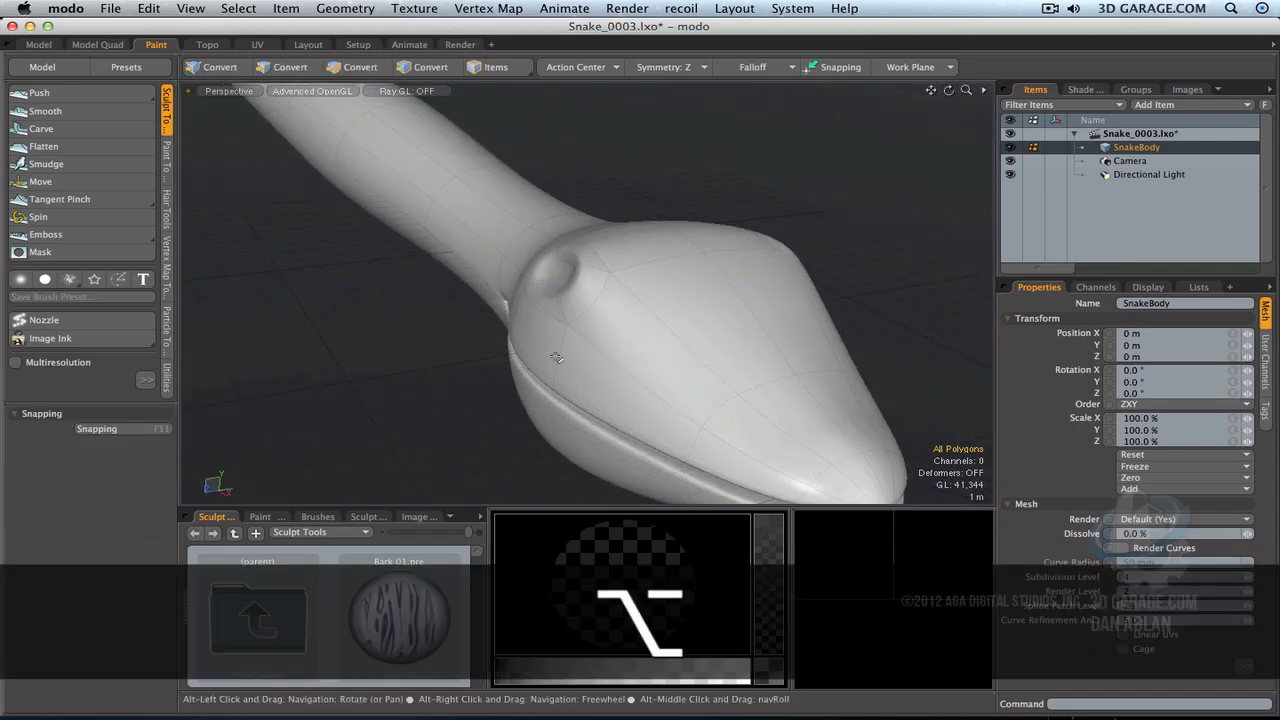
# Step: Select the complete edge loop that runs around the head and jaw just in front of the eye sockets
pyautogui.keyDown('alt'); pyautogui.moveTo(658, 163); pyautogui.dragTo(669, 306); pyautogui.keyUp('alt')
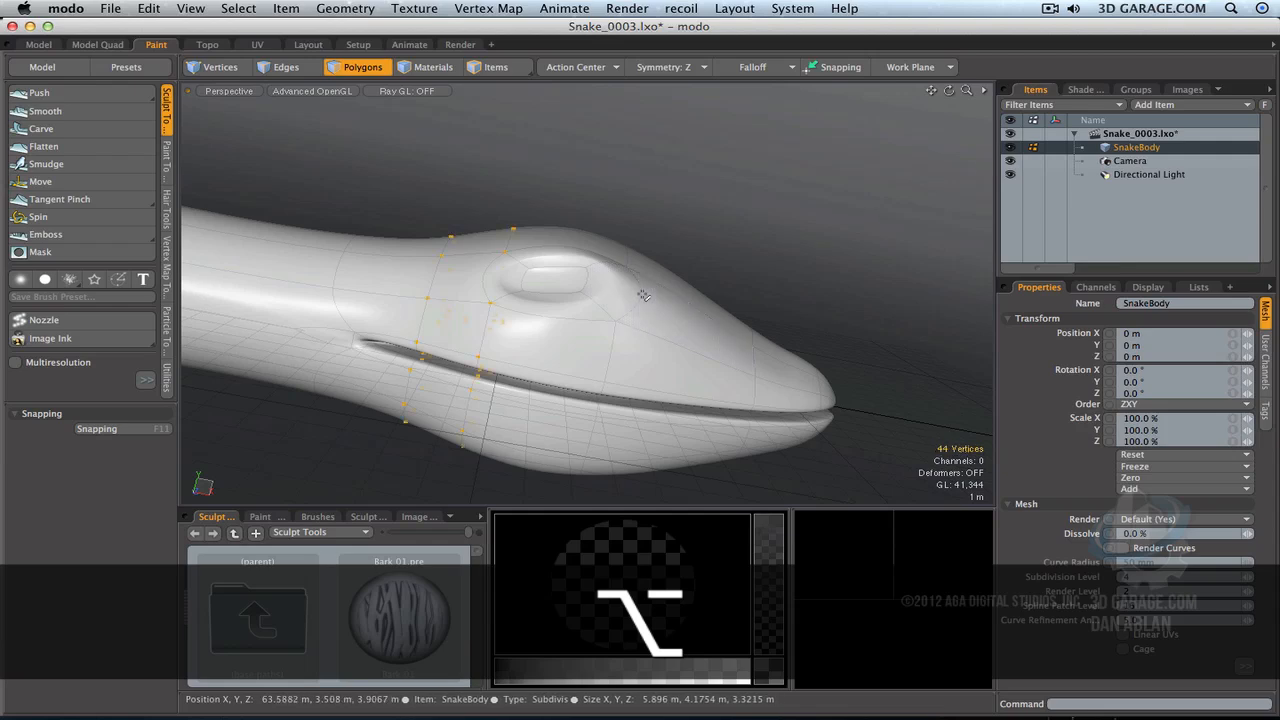
pyautogui.press('2')
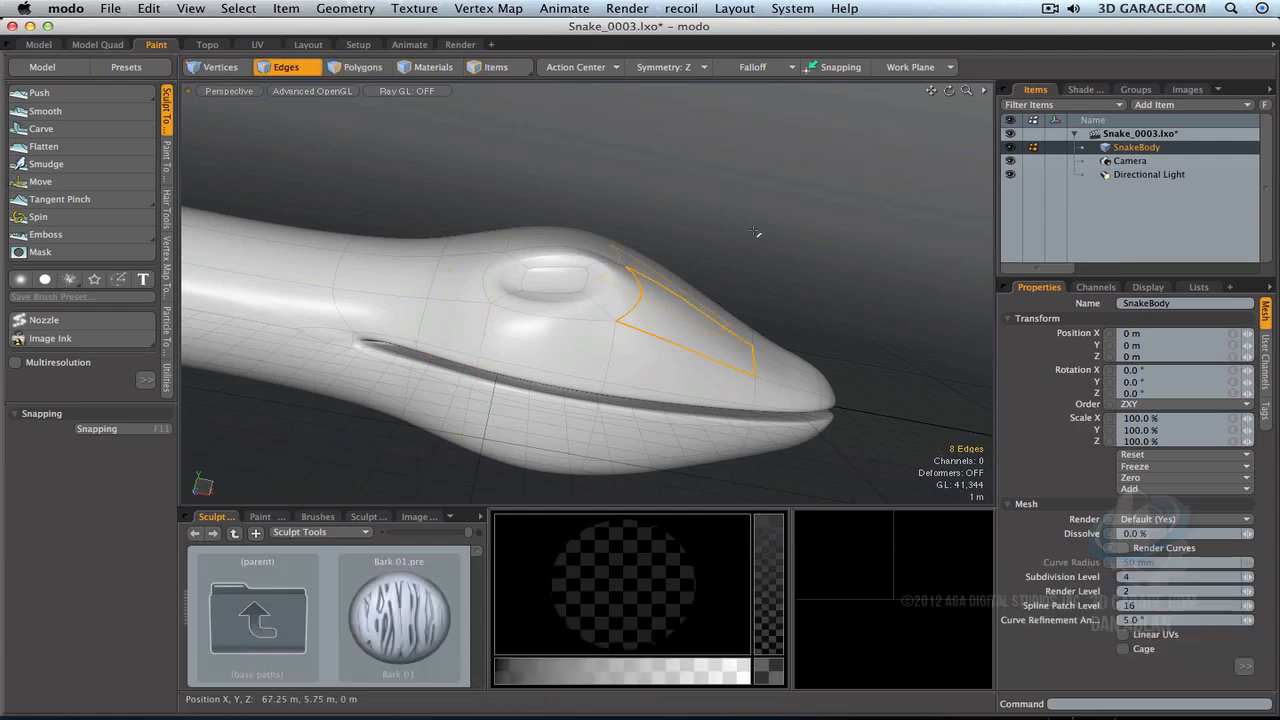
pyautogui.click(756, 233)
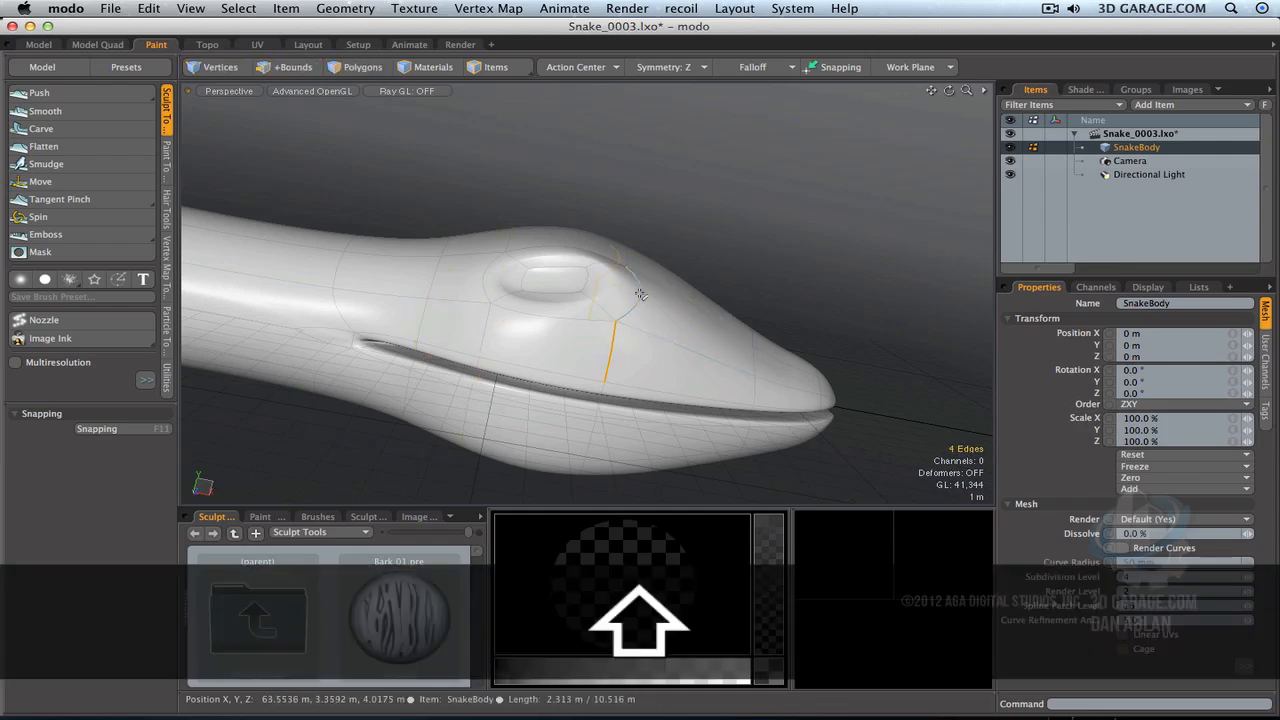
pyautogui.doubleClick(603, 388)
pyautogui.press('shift')
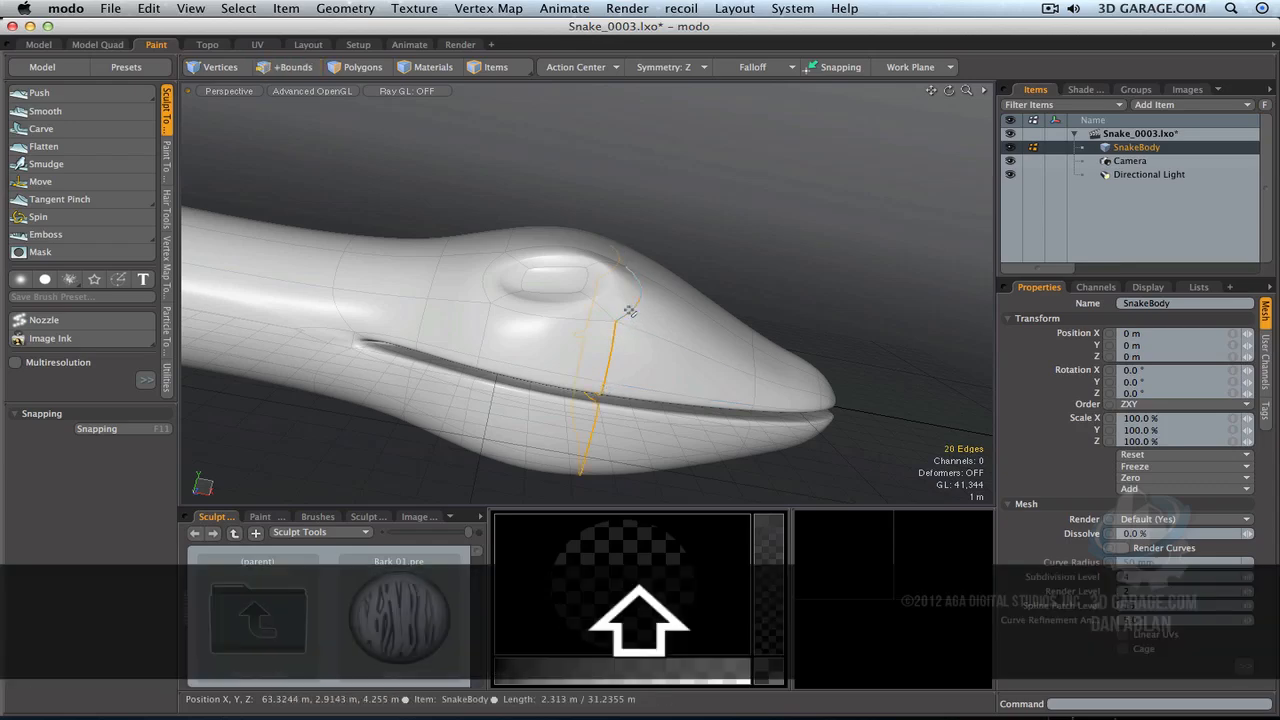
pyautogui.keyDown('alt'); pyautogui.moveTo(575, 278); pyautogui.dragTo(562, 350); pyautogui.keyUp('alt')
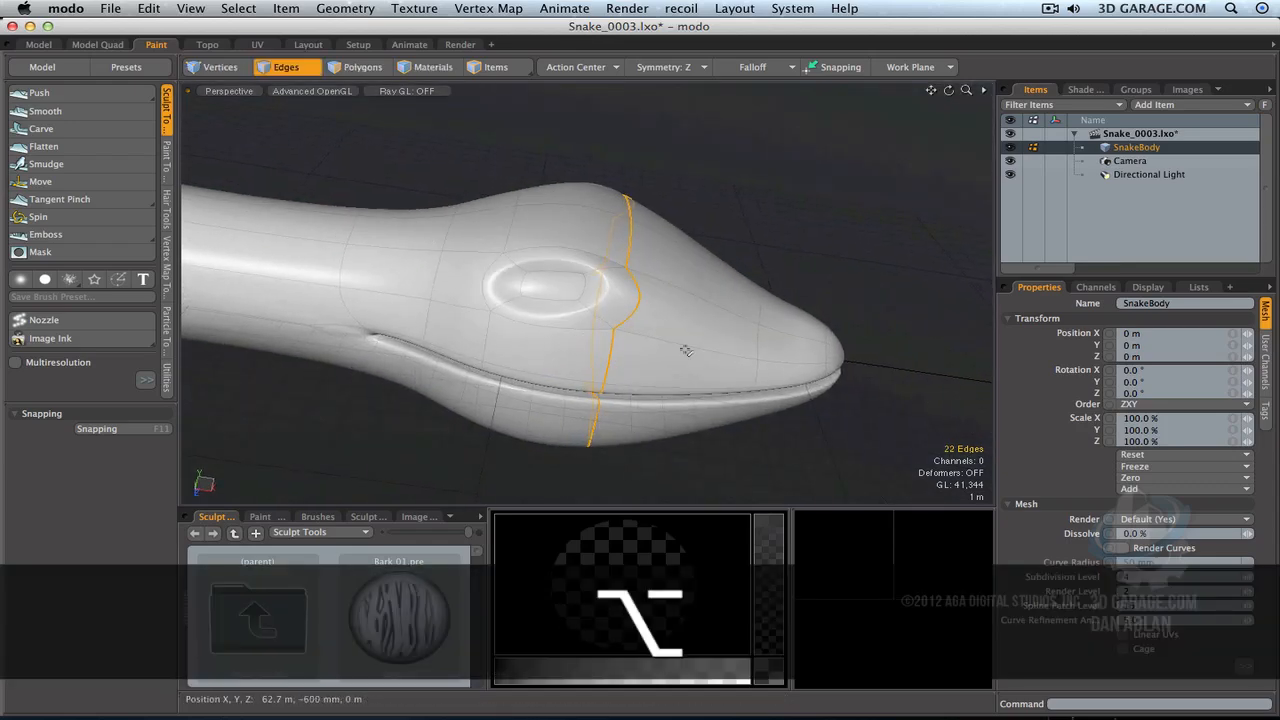
# Step: Try to slide a duplicate of the edge loop in front of the eye sockets, and undo the slide
pyautogui.click(340, 8)
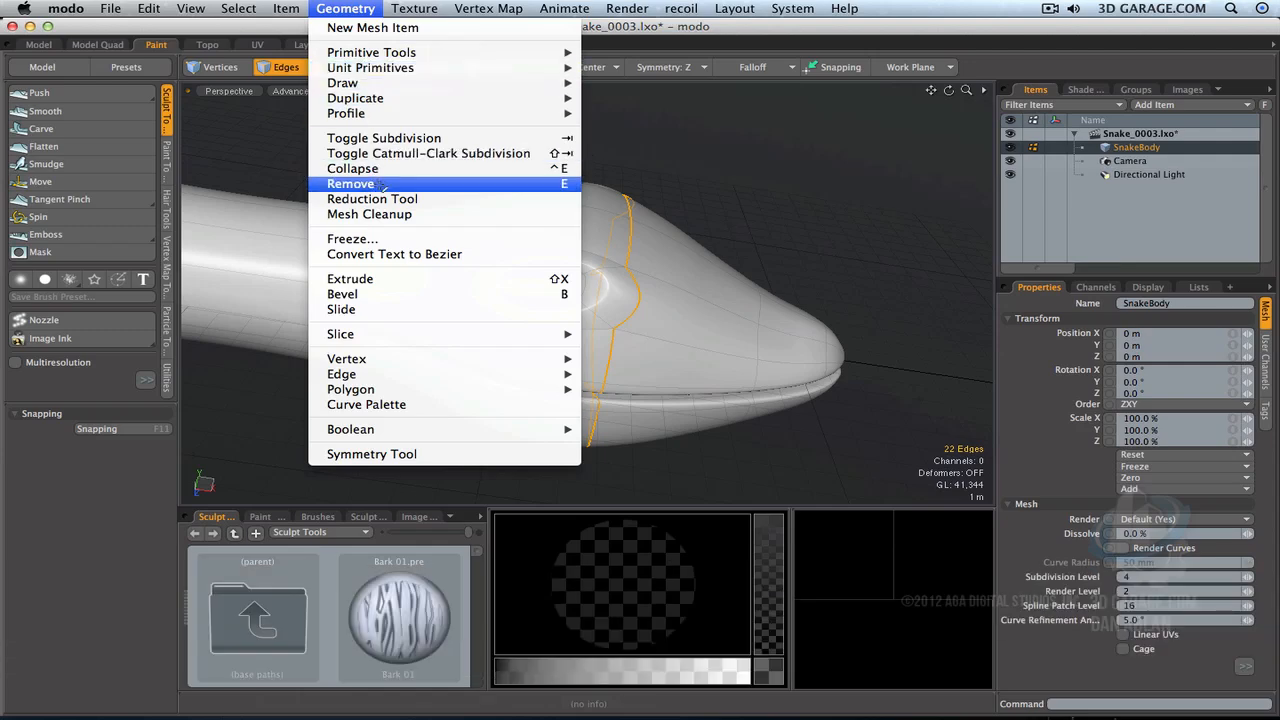
pyautogui.click(383, 310)
pyautogui.click(664, 304)
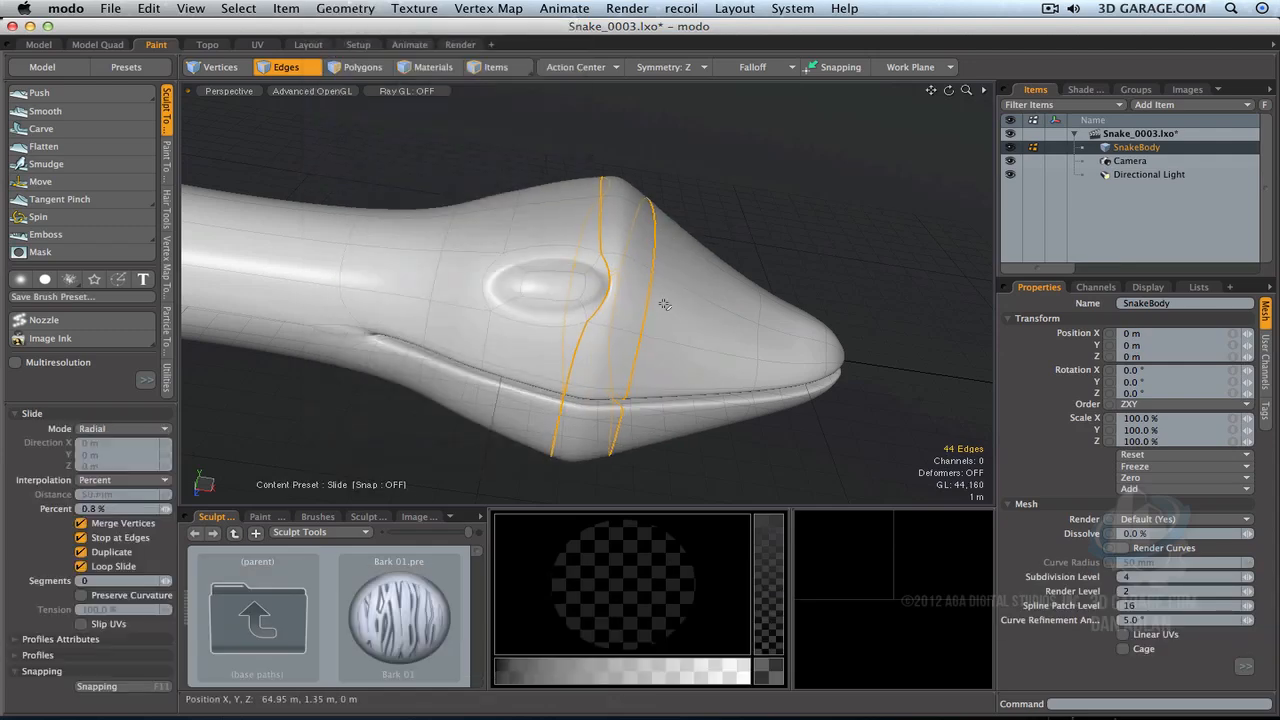
pyautogui.press('super+z')
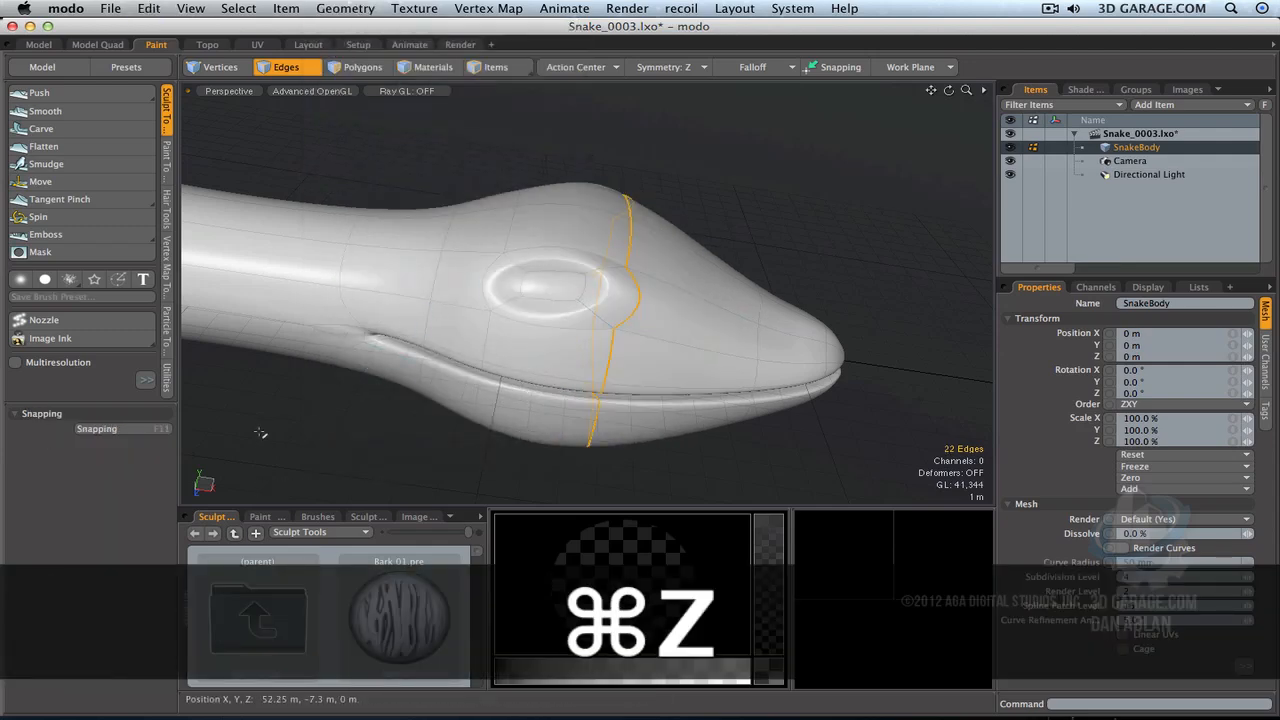
# Step: Slide the selected head edge loop about 13.5% toward the snout with Duplicate off, and clear the edge selection
pyautogui.click(340, 8)
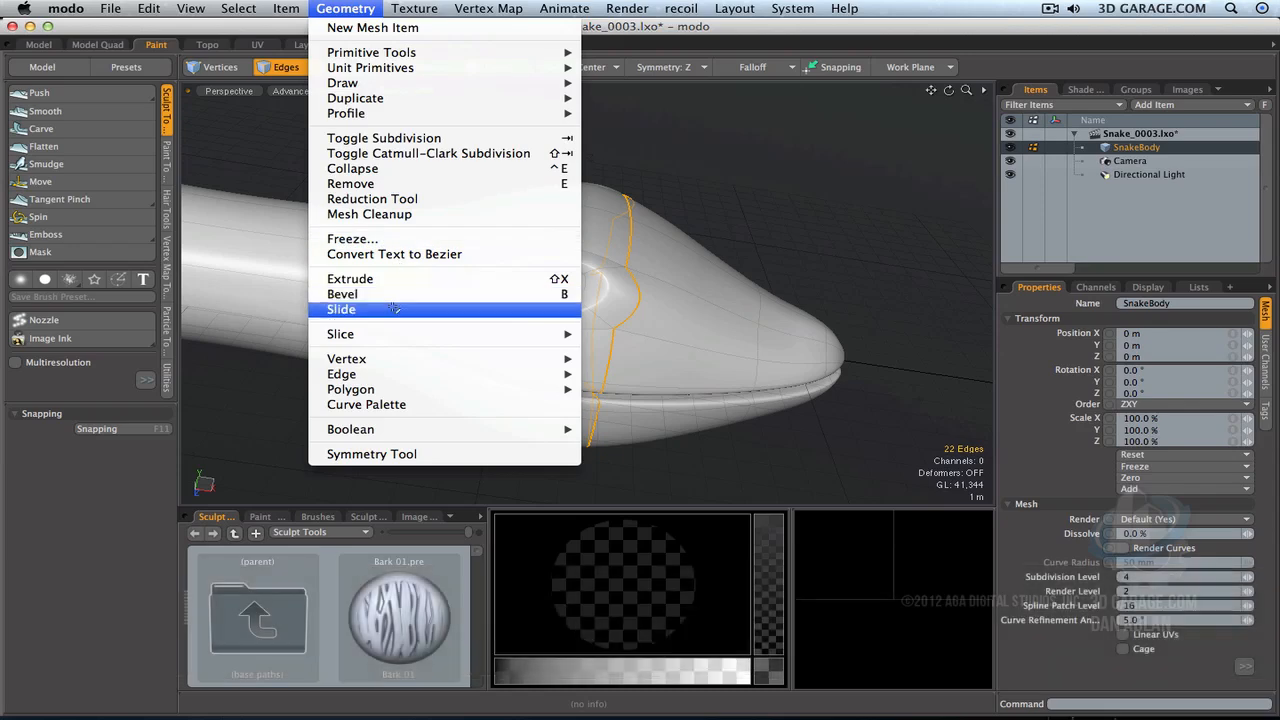
pyautogui.click(392, 309)
pyautogui.click(81, 552)
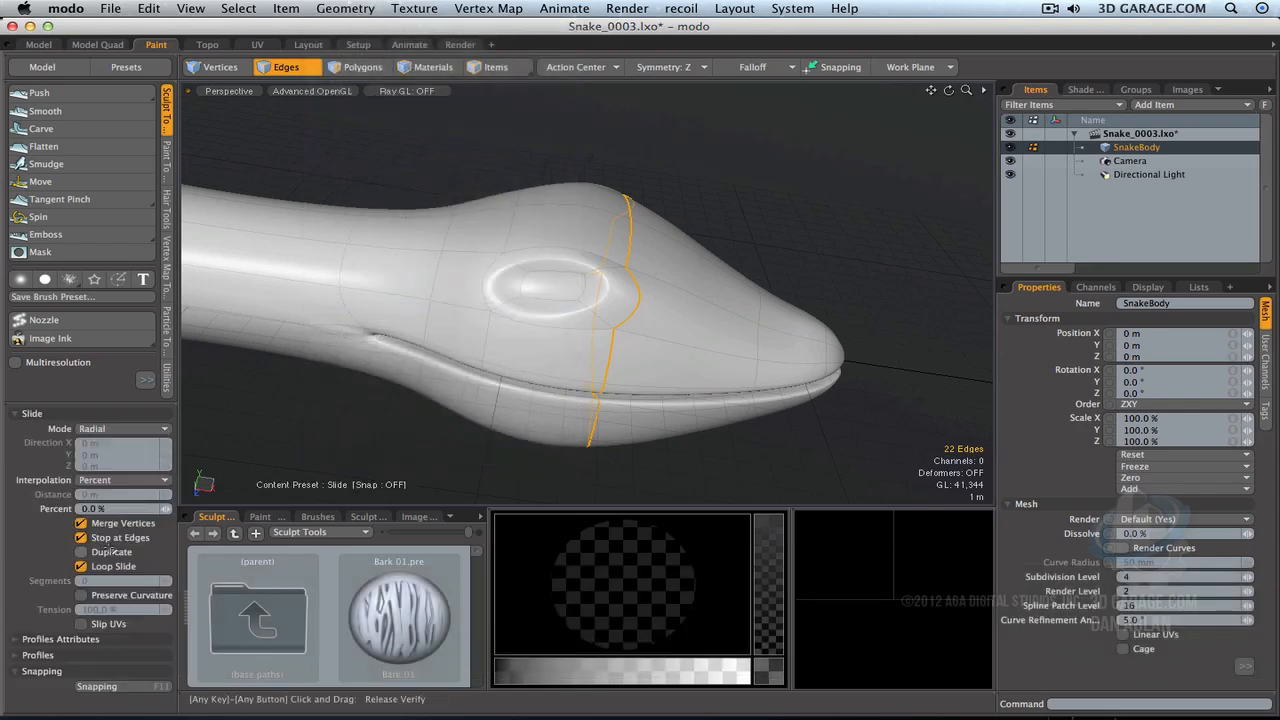
pyautogui.moveTo(577, 335); pyautogui.dragTo(643, 313)
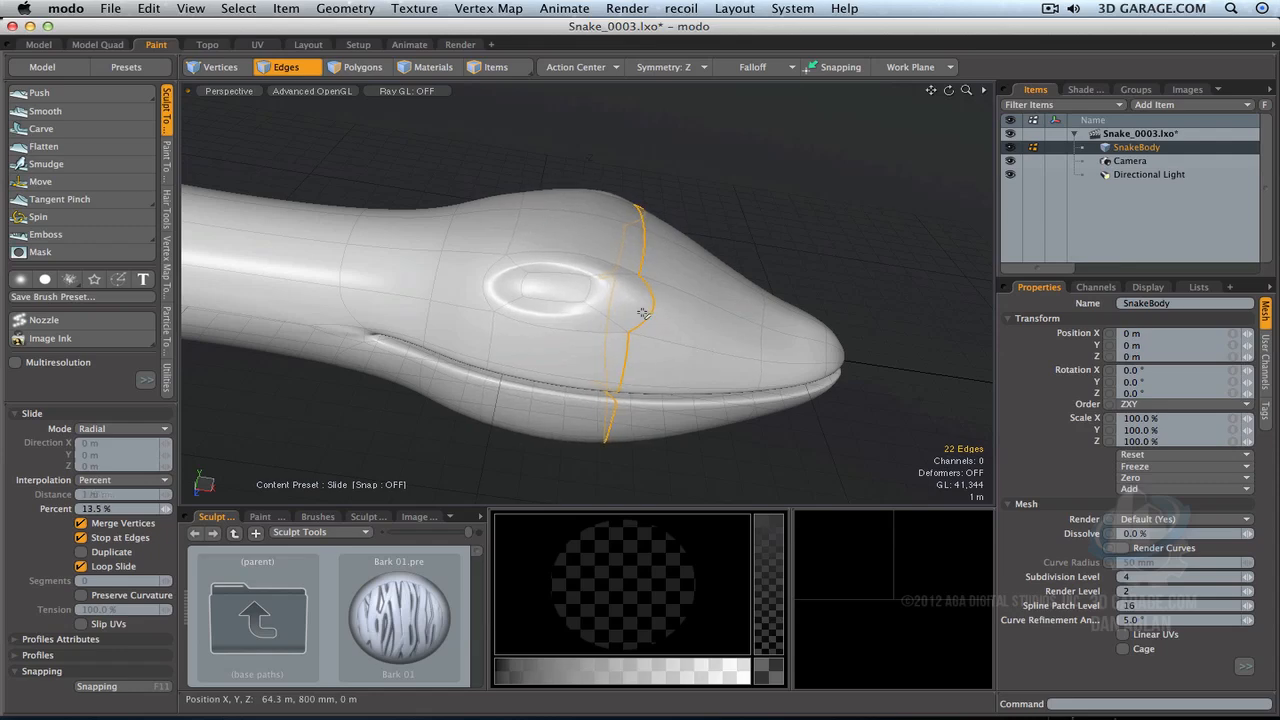
pyautogui.press('space')
pyautogui.click(749, 229)
# Step: Move the two eye-socket floor polygons about 250 mm in X and -90 mm in Z, and rotate them about 12.57° in Y and -13.5° in Z
pyautogui.keyDown('alt'); pyautogui.moveTo(700, 374); pyautogui.dragTo(400, 290); pyautogui.keyUp('alt')
pyautogui.keyDown('alt'); pyautogui.moveTo(675, 322); pyautogui.dragTo(553, 300); pyautogui.keyUp('alt')
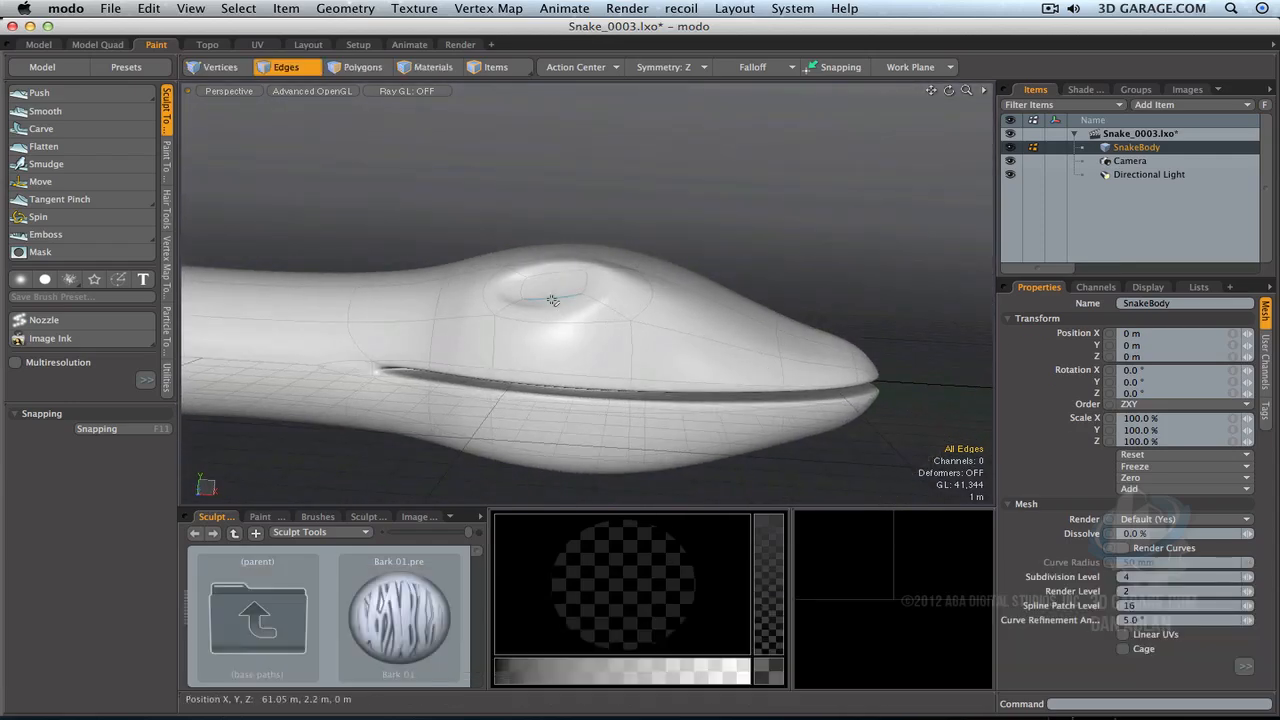
pyautogui.press('3')
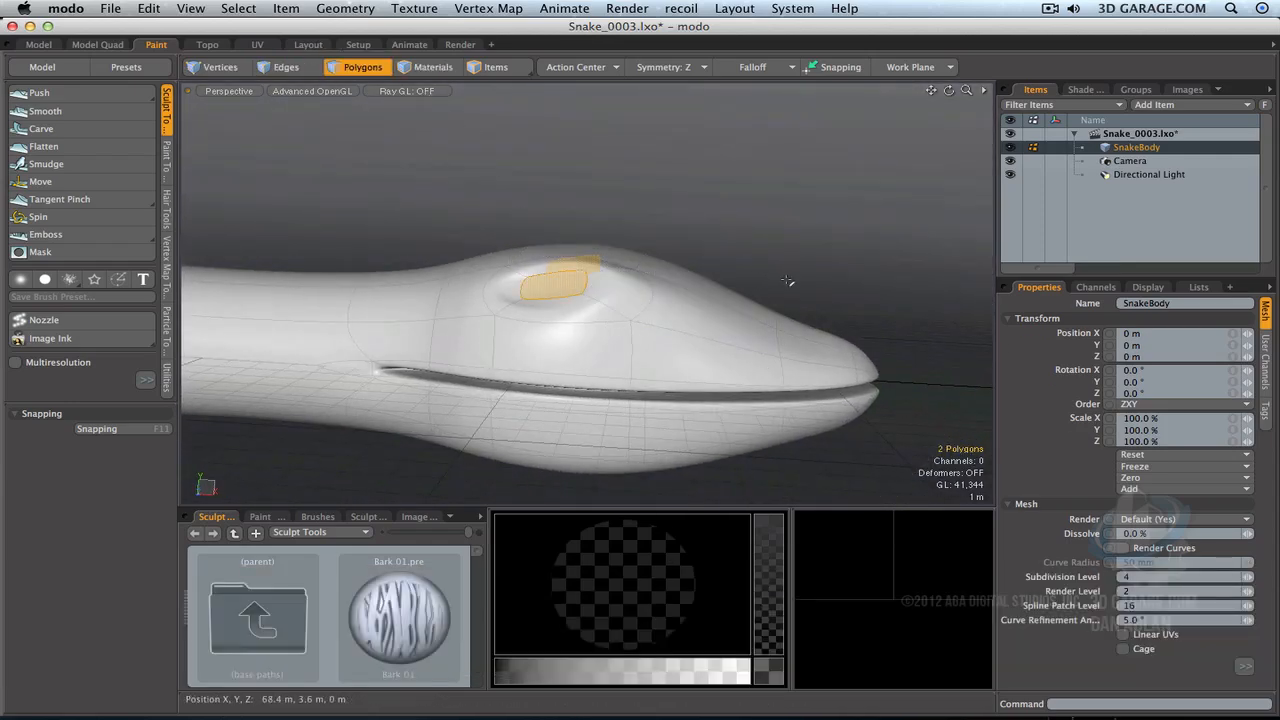
pyautogui.press('y')
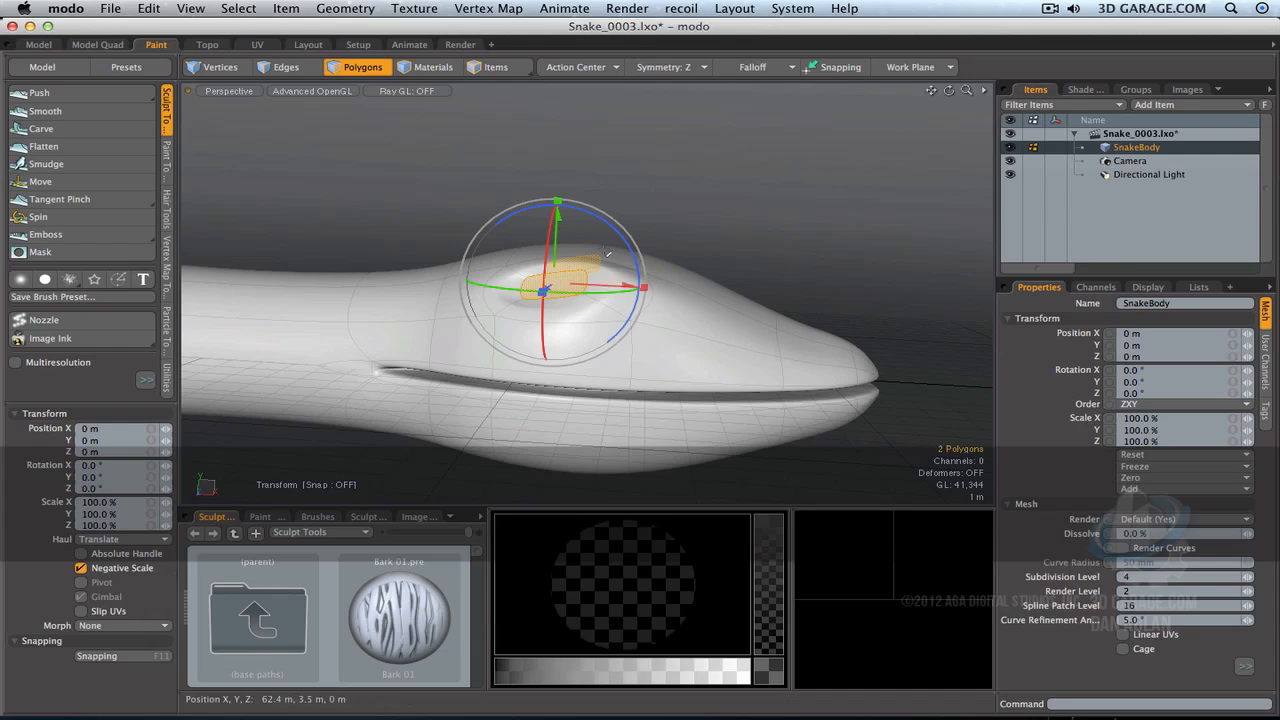
pyautogui.press('a')
pyautogui.keyDown('alt'); pyautogui.moveTo(592, 250); pyautogui.dragTo(658, 305); pyautogui.keyUp('alt')
pyautogui.moveTo(604, 340); pyautogui.dragTo(606, 329)
pyautogui.keyDown('alt'); pyautogui.moveTo(684, 428); pyautogui.dragTo(674, 347); pyautogui.keyUp('alt')
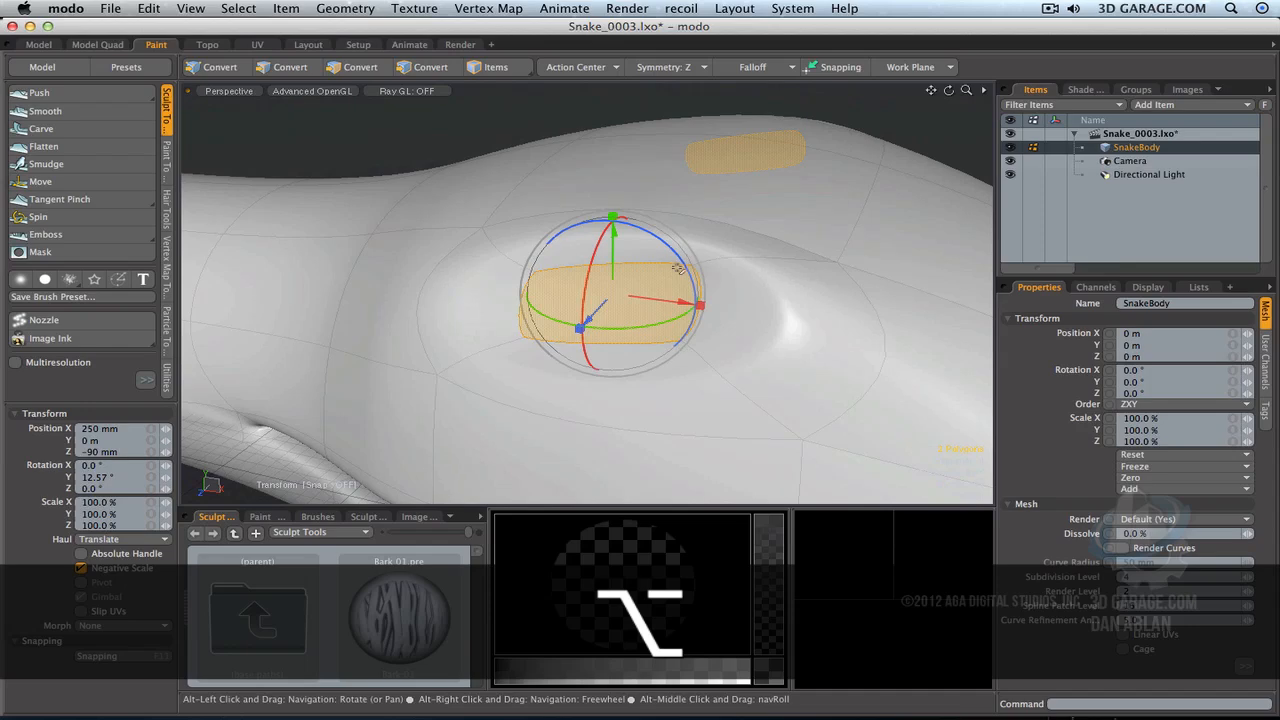
pyautogui.moveTo(678, 268); pyautogui.dragTo(682, 270)
pyautogui.keyDown('alt'); pyautogui.moveTo(757, 360); pyautogui.dragTo(340, 350); pyautogui.keyUp('alt')
pyautogui.keyDown('alt'); pyautogui.moveTo(660, 330); pyautogui.dragTo(657, 271); pyautogui.keyUp('alt')
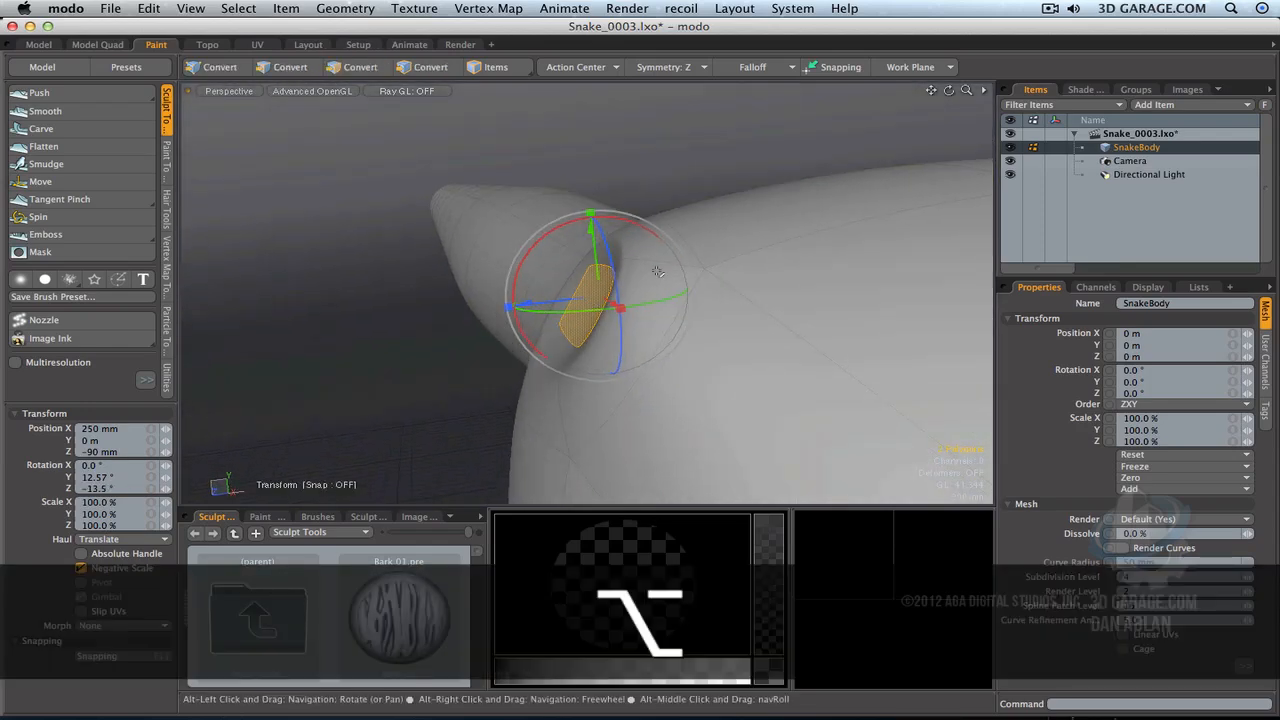
pyautogui.moveTo(967, 90); pyautogui.dragTo(942, 118)
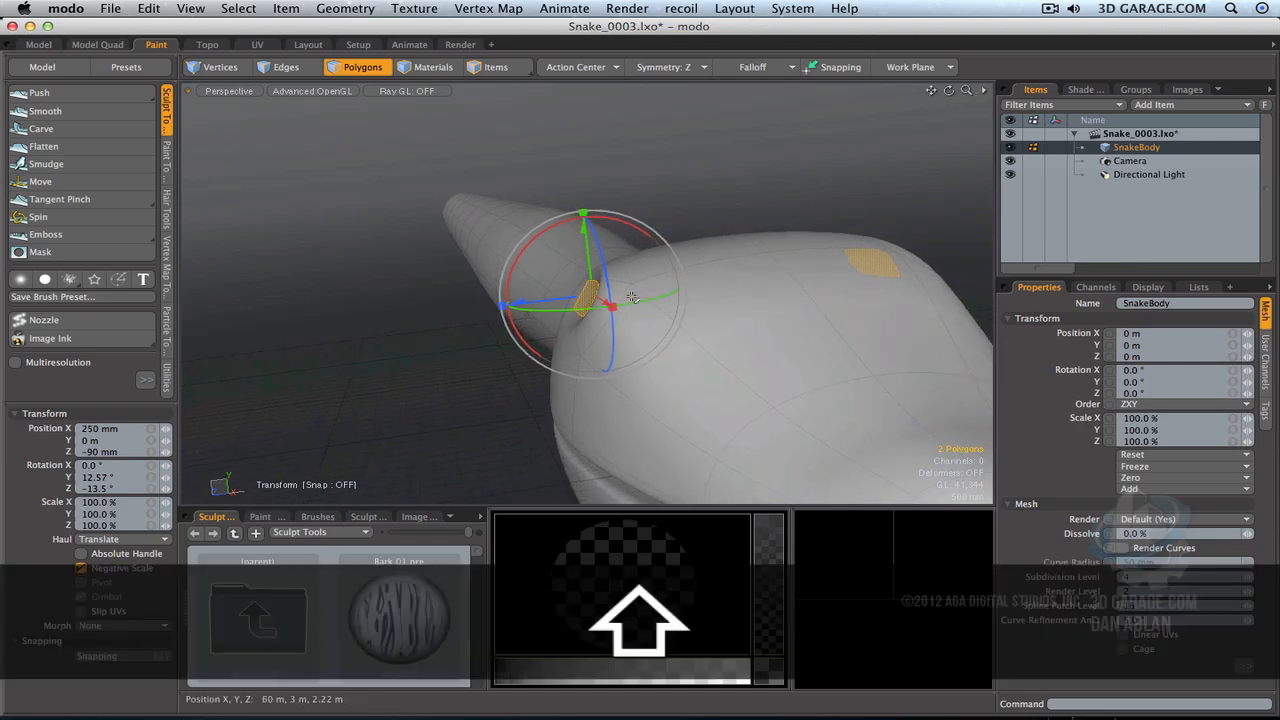
# Step: Expand the selection to the whole eye sockets and scale them to about 71% in X, 119% in Y and 103% in Z
pyautogui.press('q')
pyautogui.hotkey('shift', 'Up')
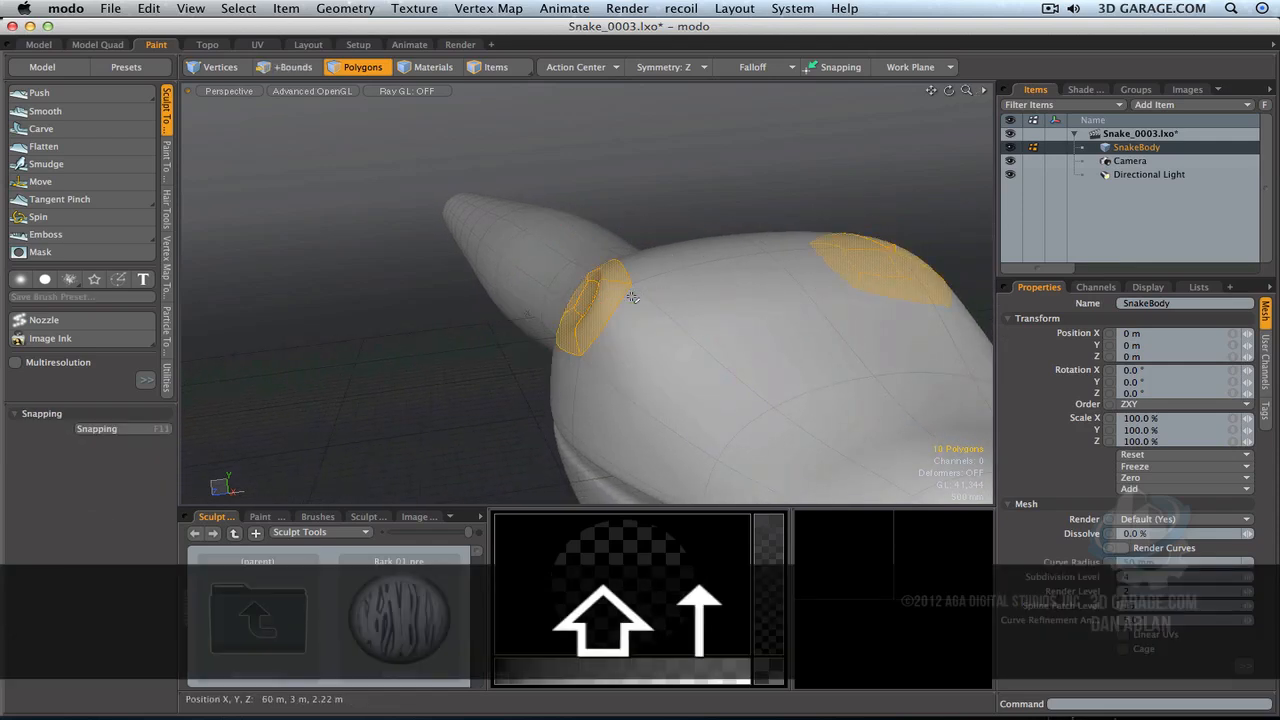
pyautogui.keyDown('alt'); pyautogui.moveTo(632, 298); pyautogui.dragTo(575, 355); pyautogui.keyUp('alt')
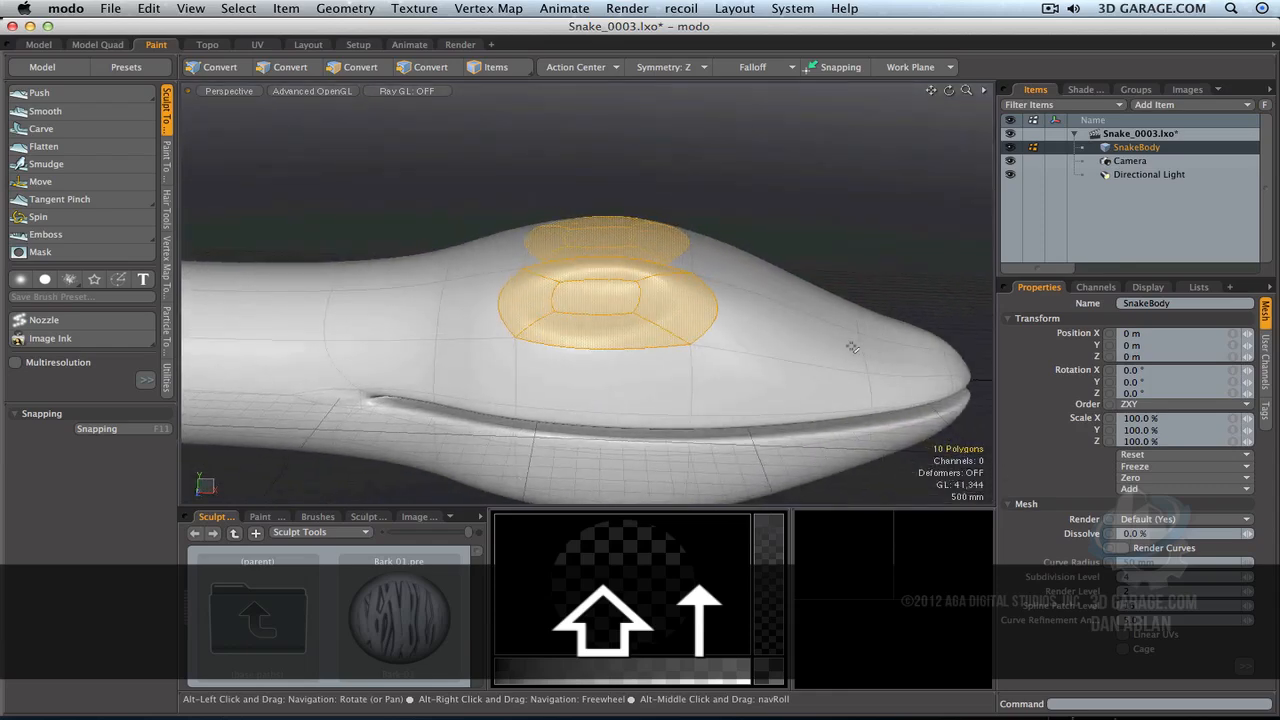
pyautogui.press('r')
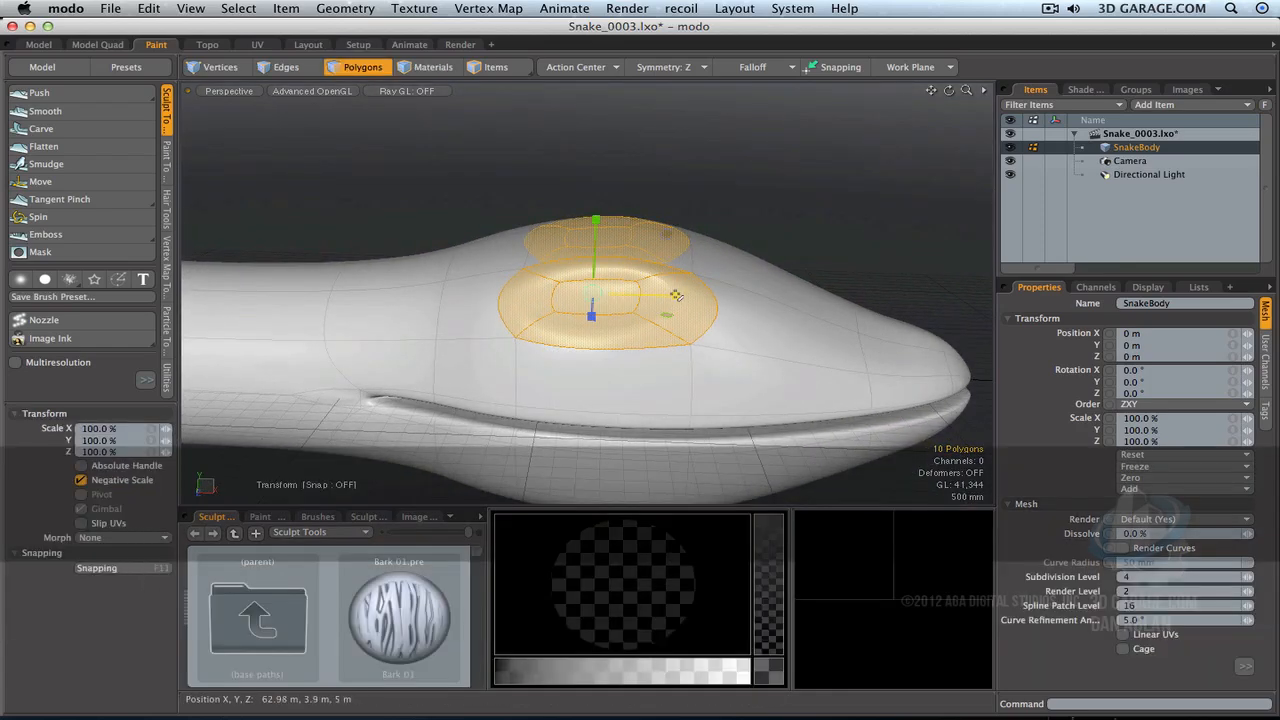
pyautogui.moveTo(676, 294); pyautogui.dragTo(629, 319)
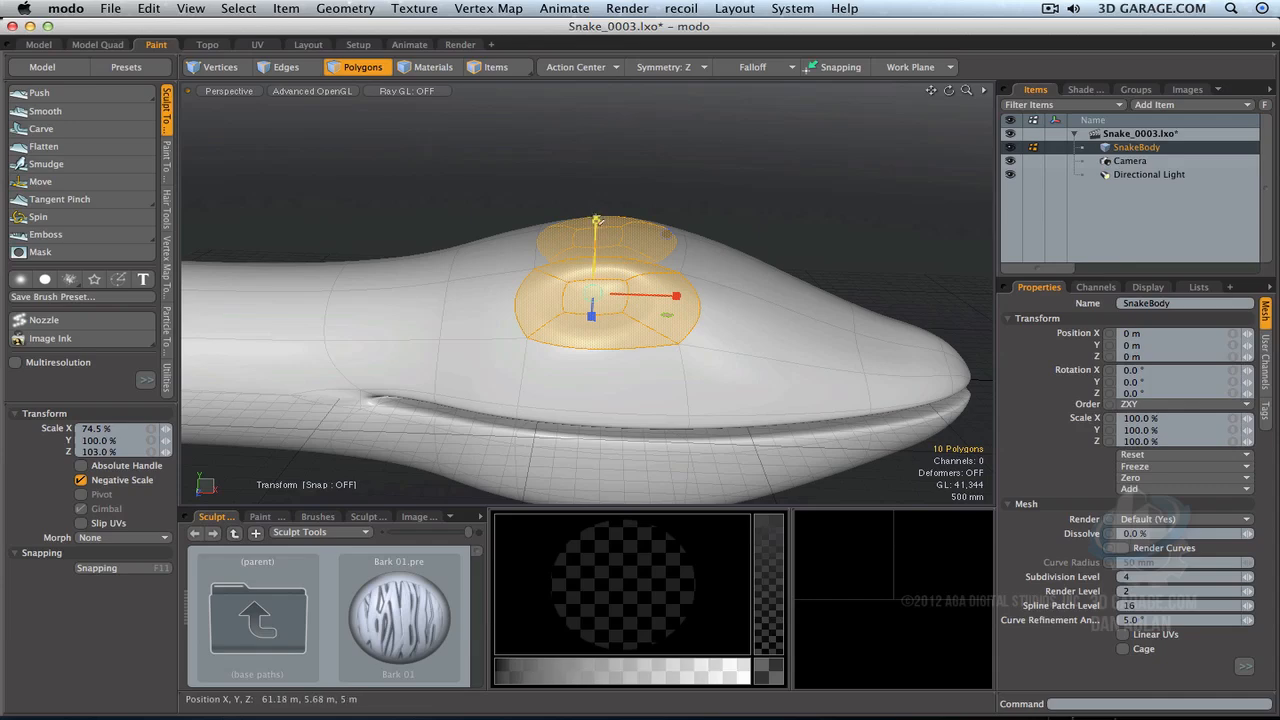
pyautogui.moveTo(597, 219); pyautogui.dragTo(599, 221)
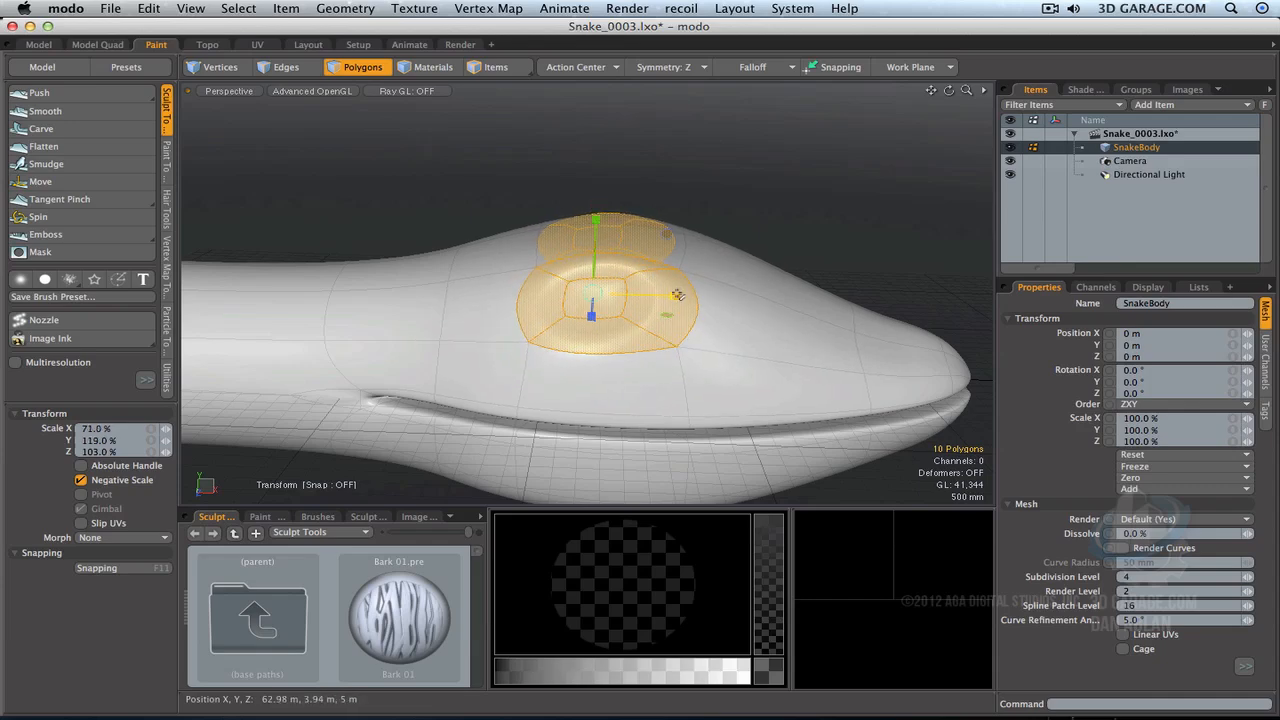
pyautogui.press('space')
pyautogui.click(814, 197)
# Step: Examine the reshaped eye sockets from the front and from the other side of the snake's head
pyautogui.keyDown('alt'); pyautogui.moveTo(836, 325); pyautogui.dragTo(479, 320); pyautogui.keyUp('alt')
pyautogui.keyDown('alt'); pyautogui.moveTo(719, 295); pyautogui.dragTo(385, 318); pyautogui.keyUp('alt')
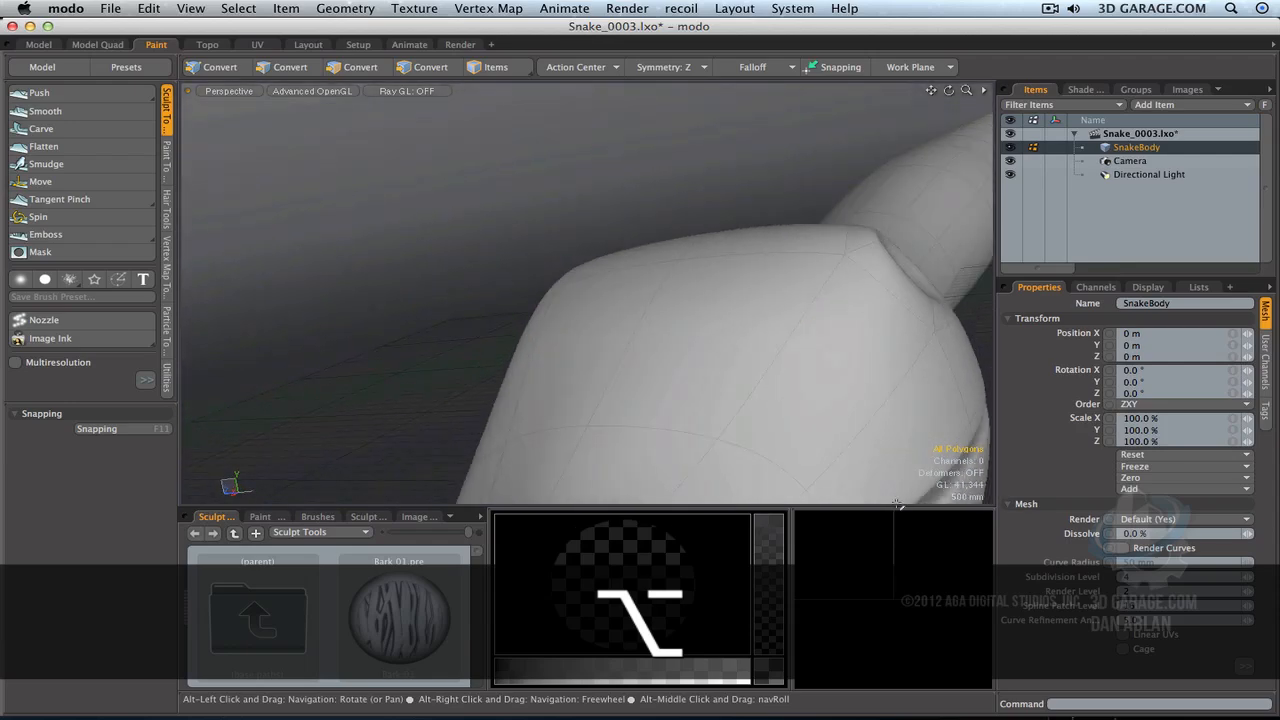
pyautogui.keyDown('alt'); pyautogui.moveTo(967, 440); pyautogui.dragTo(621, 329); pyautogui.keyUp('alt')
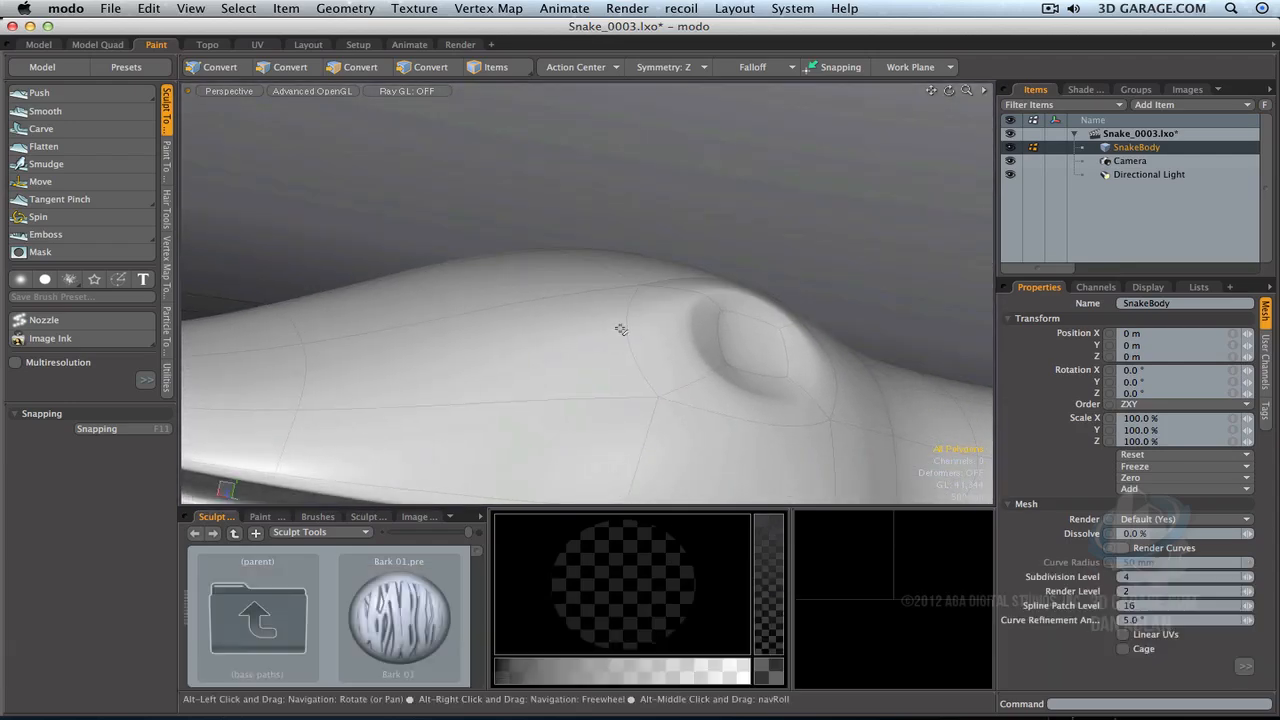
pyautogui.press('a')
pyautogui.press('g')
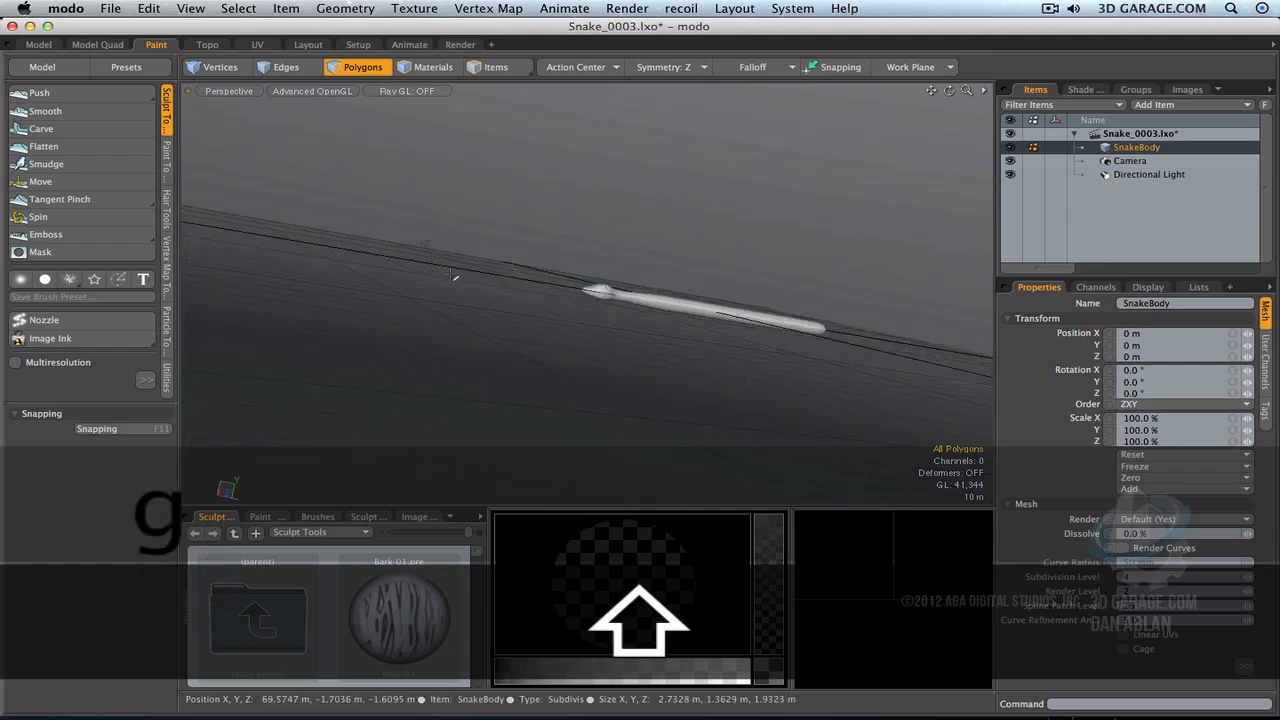
pyautogui.press('.')
pyautogui.press('.')
pyautogui.press('.')
pyautogui.press('.')
pyautogui.press('.')
pyautogui.press('.')
pyautogui.press('.')
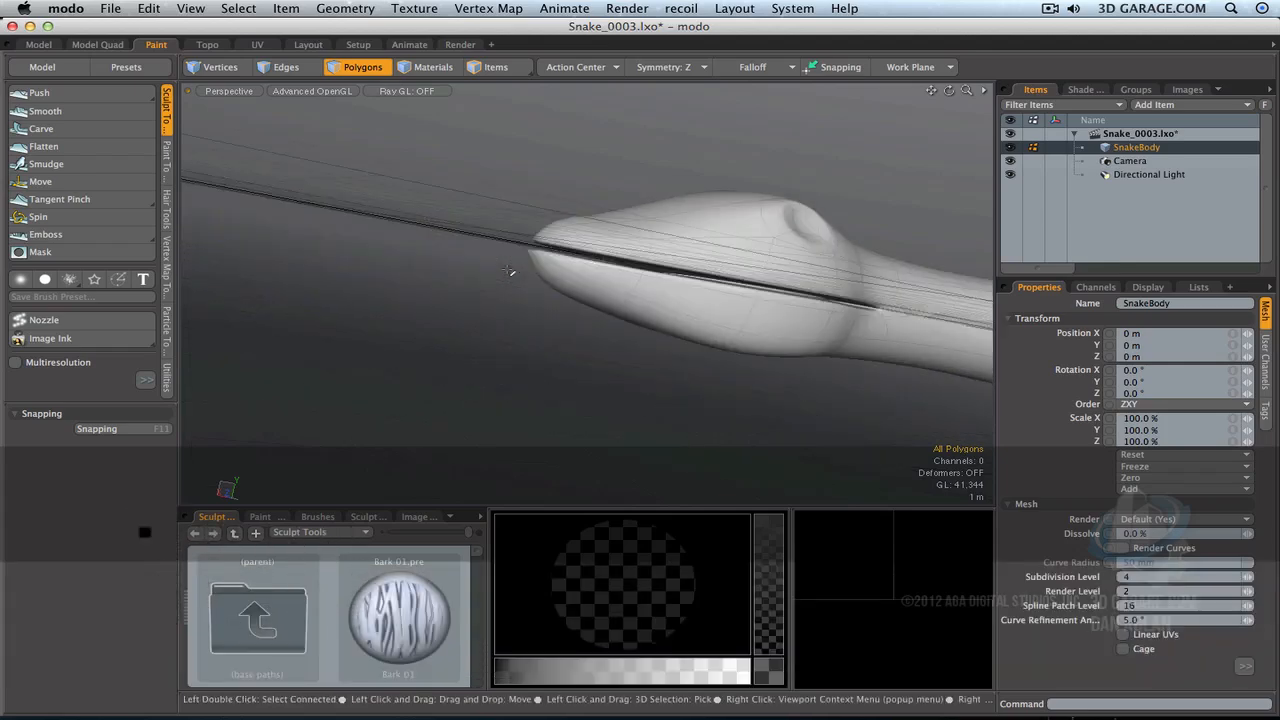
pyautogui.keyDown('alt'); pyautogui.moveTo(791, 184); pyautogui.dragTo(776, 207); pyautogui.keyUp('alt')
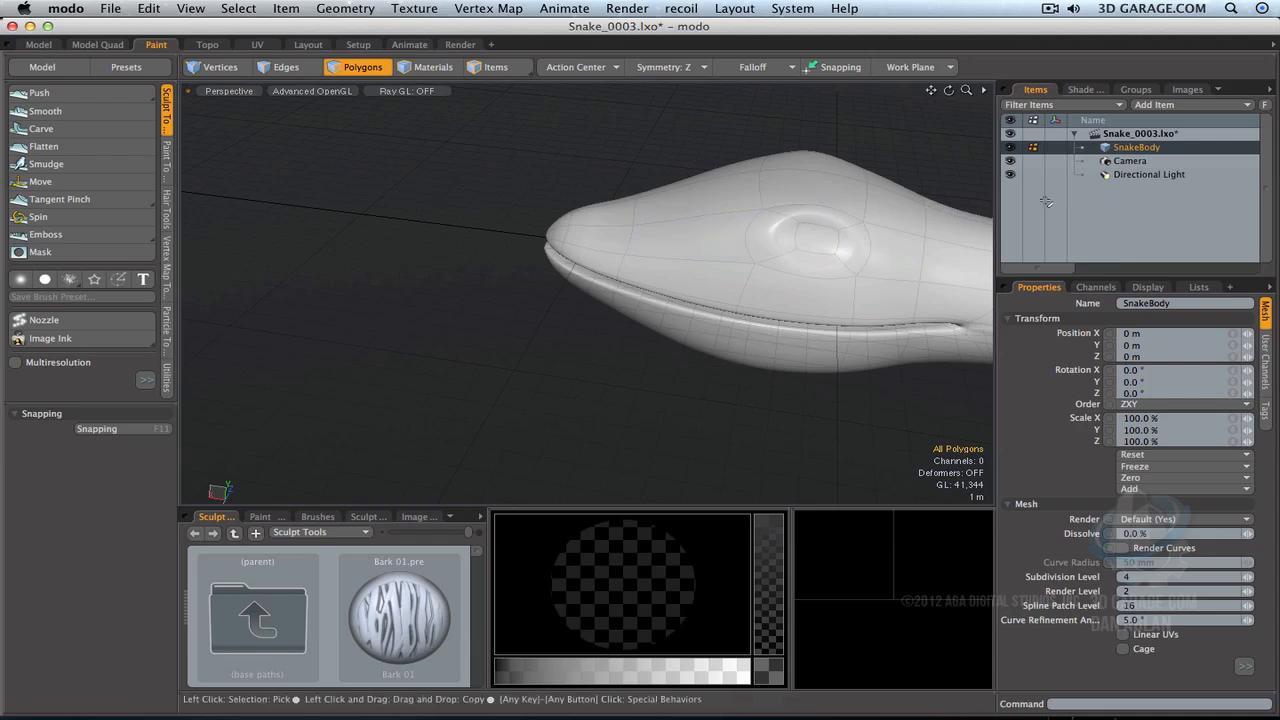
# Step: Add a new mesh item and create a sphere with 1 m radius in it at about X 61 m, Y 1.7 m, Z 0 m
pyautogui.click(1155, 104)
pyautogui.click(1146, 137)
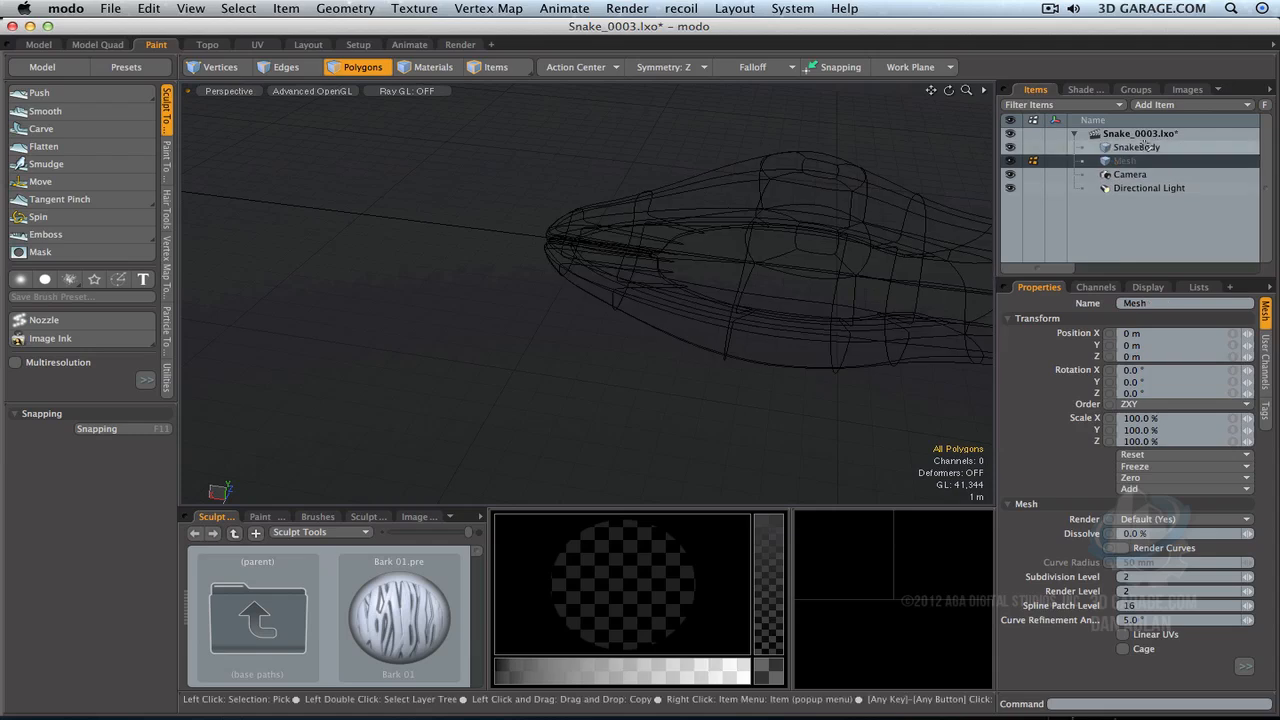
pyautogui.click(62, 70)
pyautogui.click(626, 104)
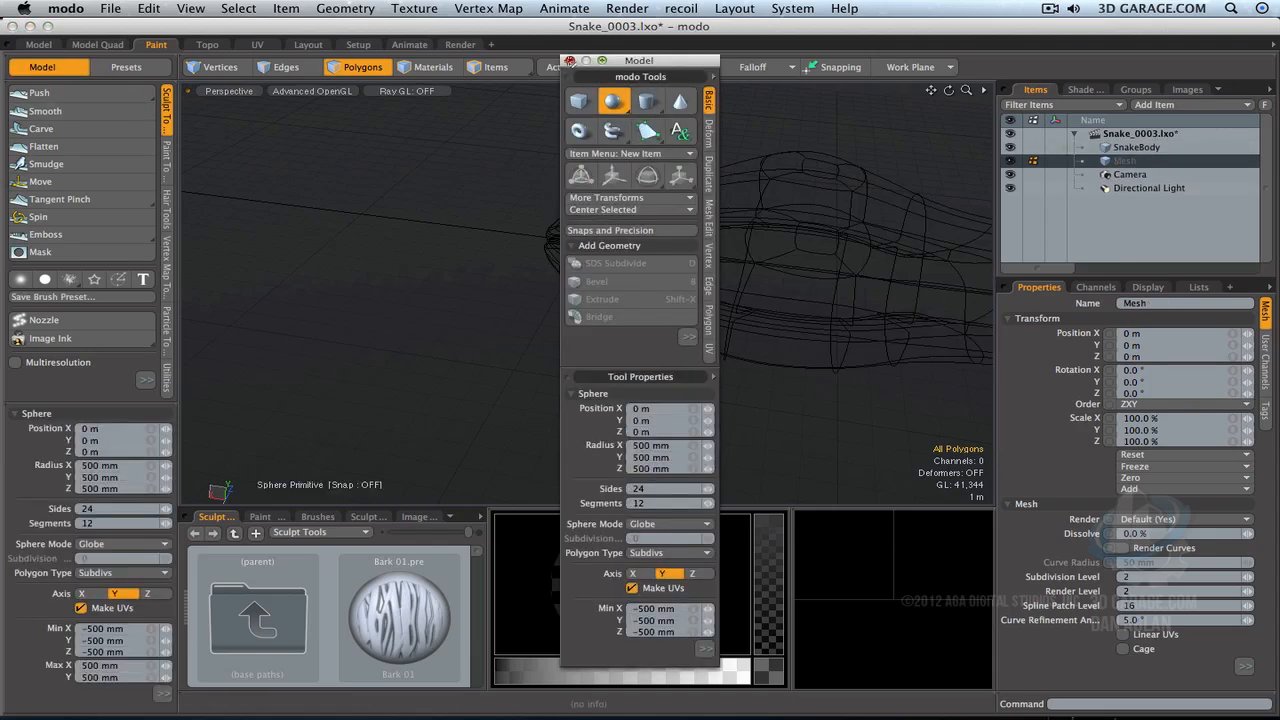
pyautogui.click(569, 60)
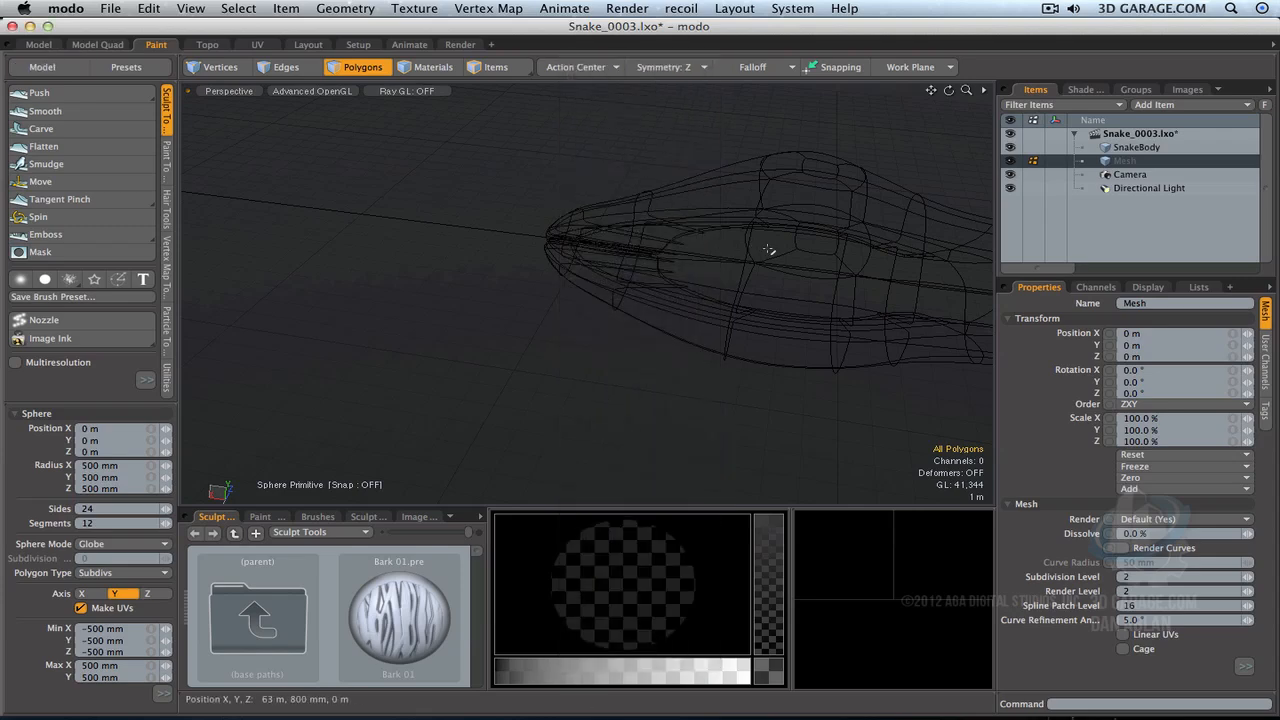
pyautogui.moveTo(818, 238); pyautogui.dragTo(818, 237)
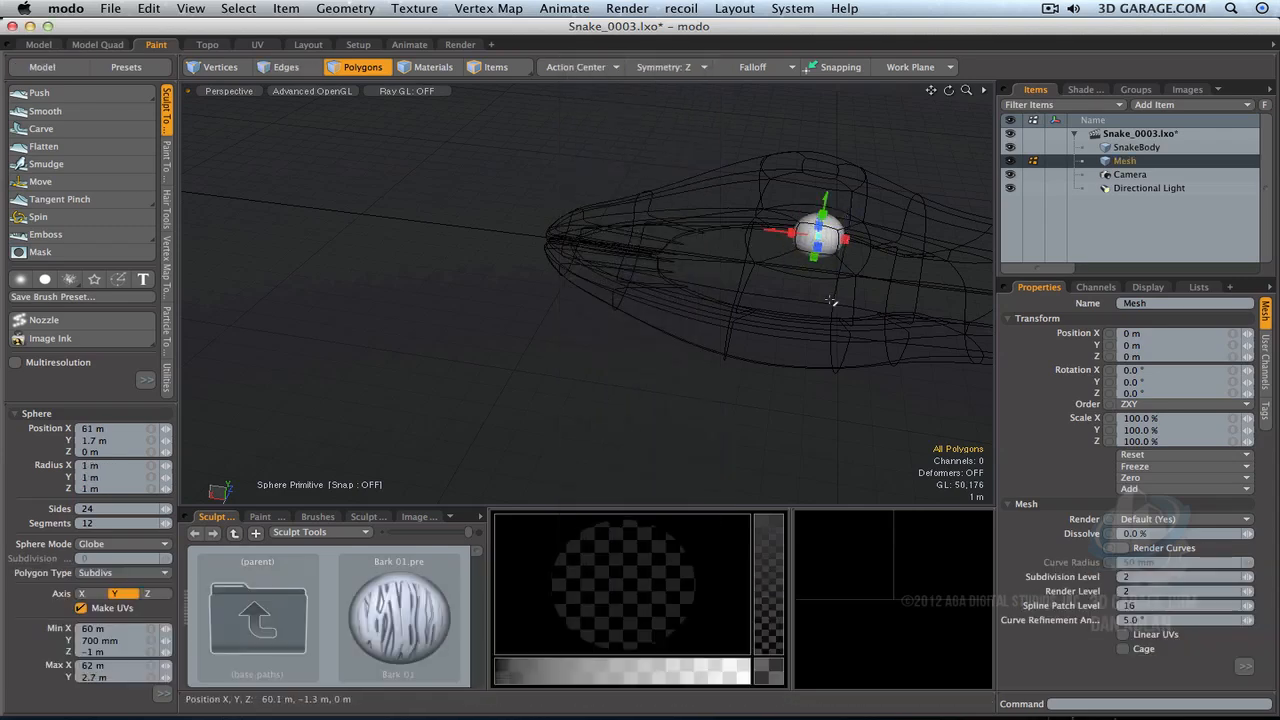
pyautogui.press('space')
# Step: Set the perspective view to display inactive meshes as Same as Active Item
pyautogui.hotkey('shift', 'a')
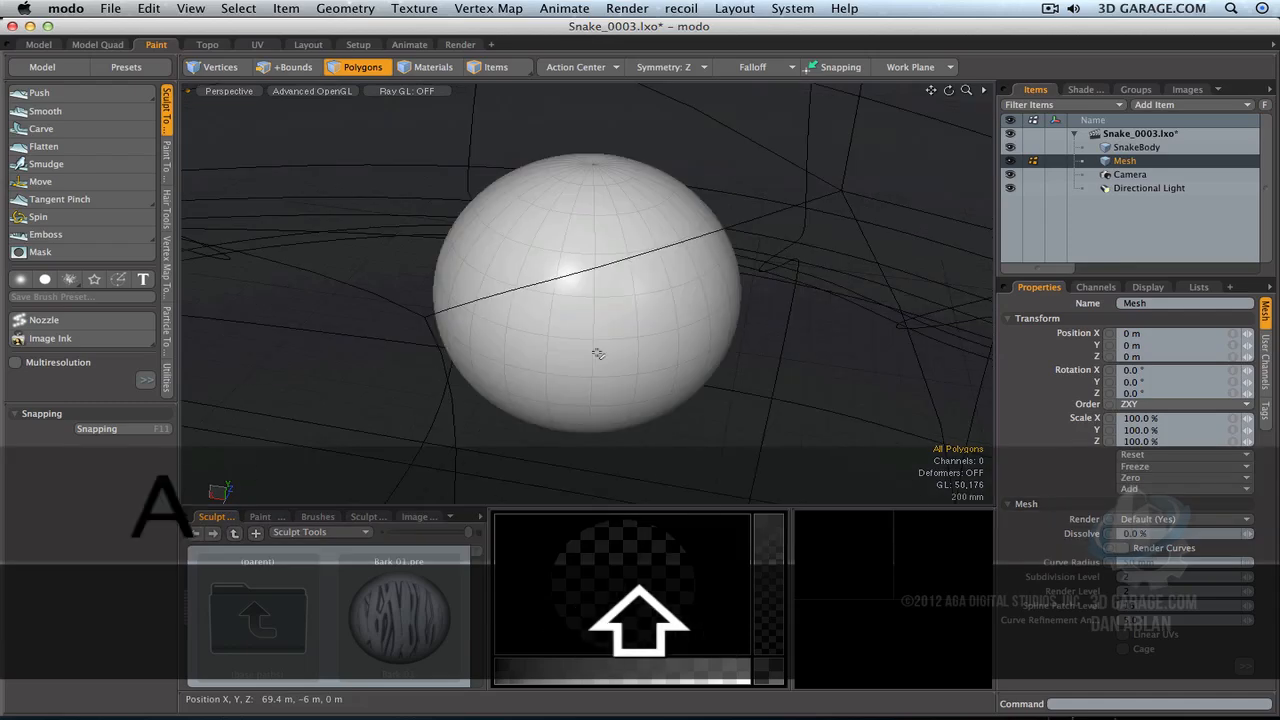
pyautogui.keyDown('alt'); pyautogui.moveTo(594, 343); pyautogui.dragTo(945, 220); pyautogui.keyUp('alt')
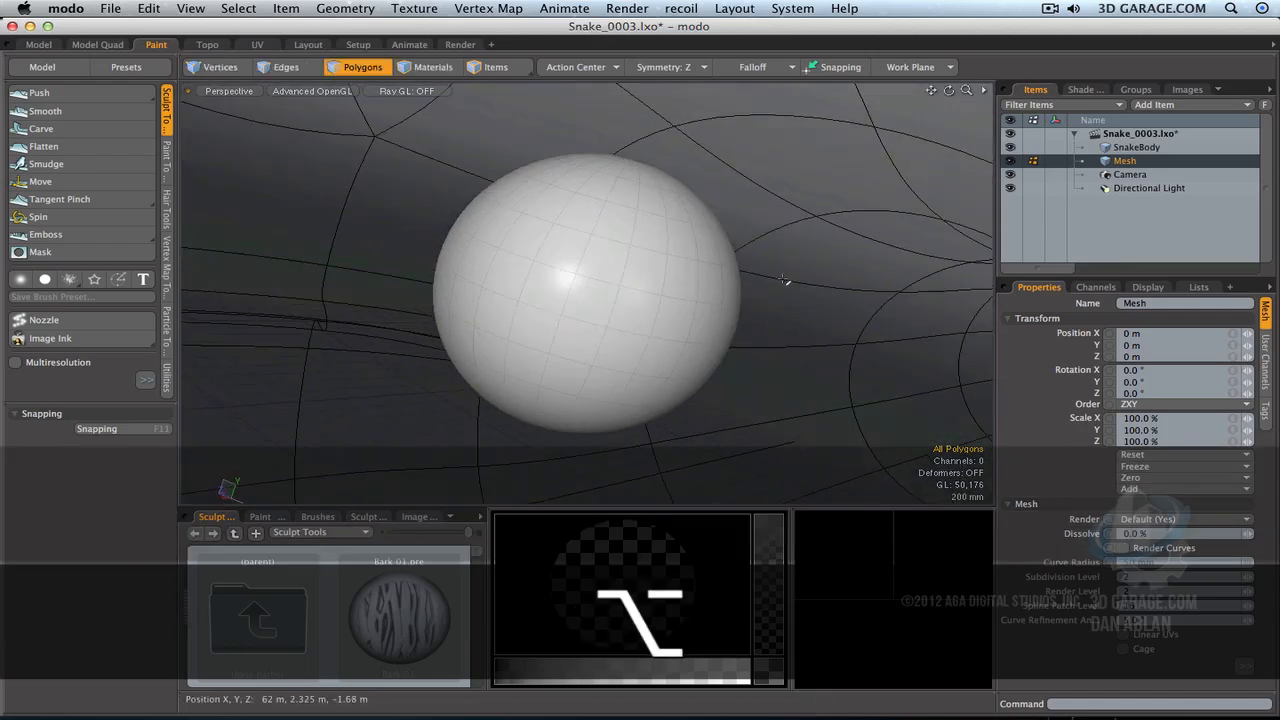
pyautogui.press('o')
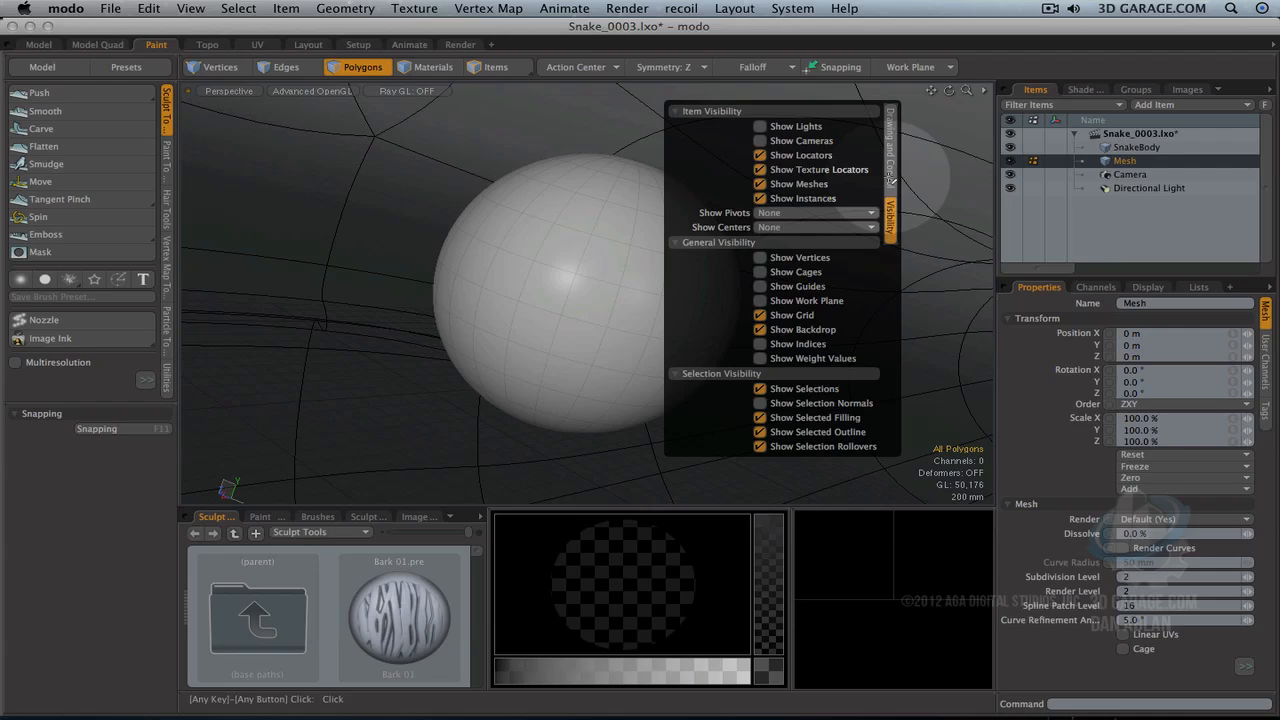
pyautogui.click(888, 172)
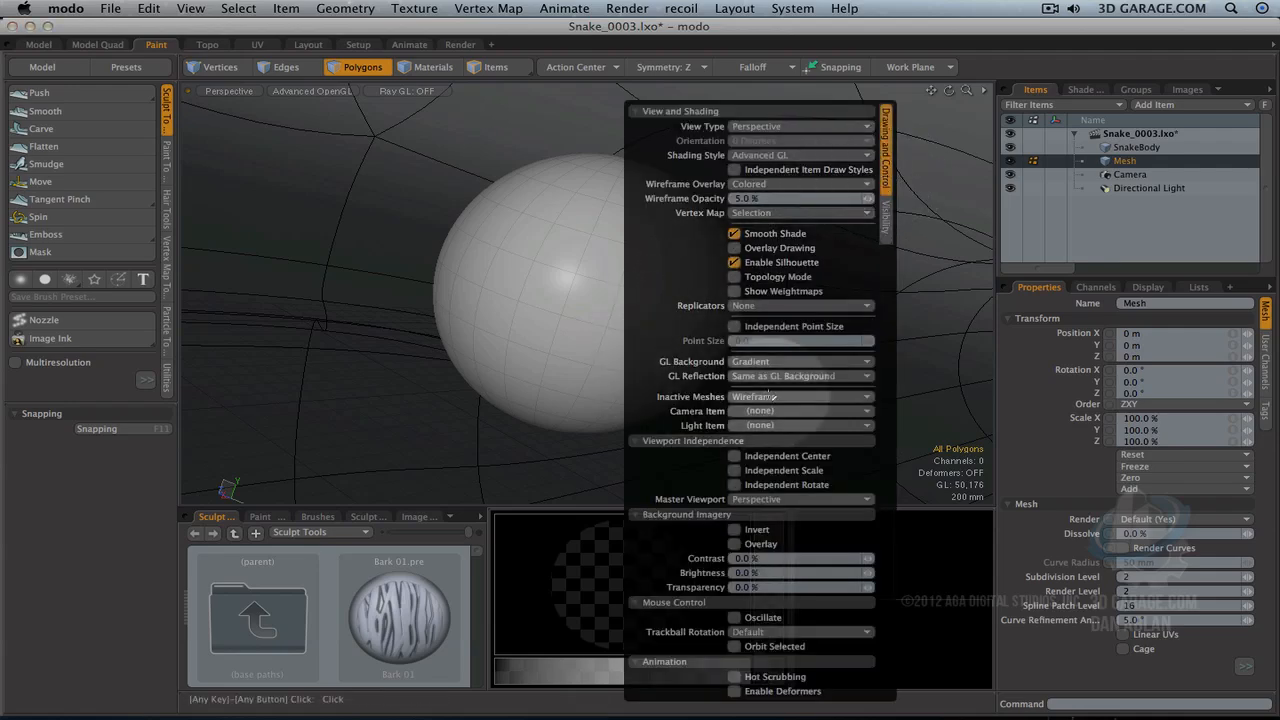
pyautogui.click(800, 396)
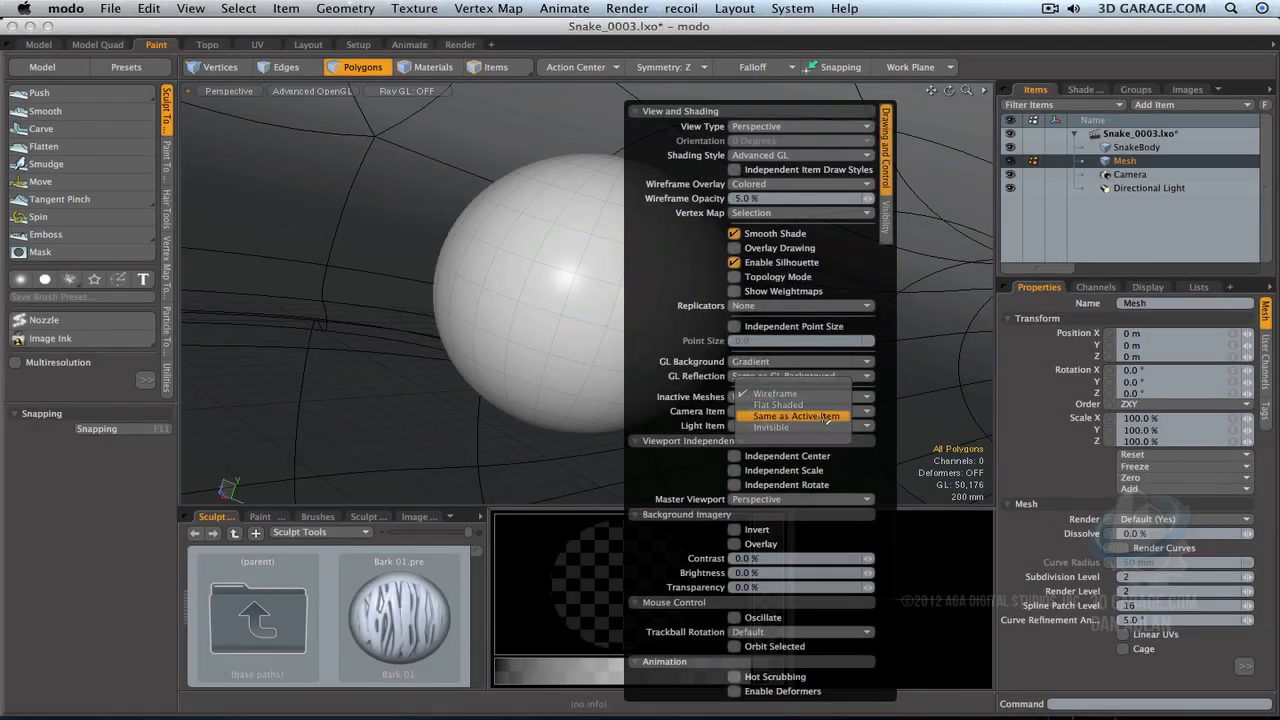
pyautogui.click(826, 416)
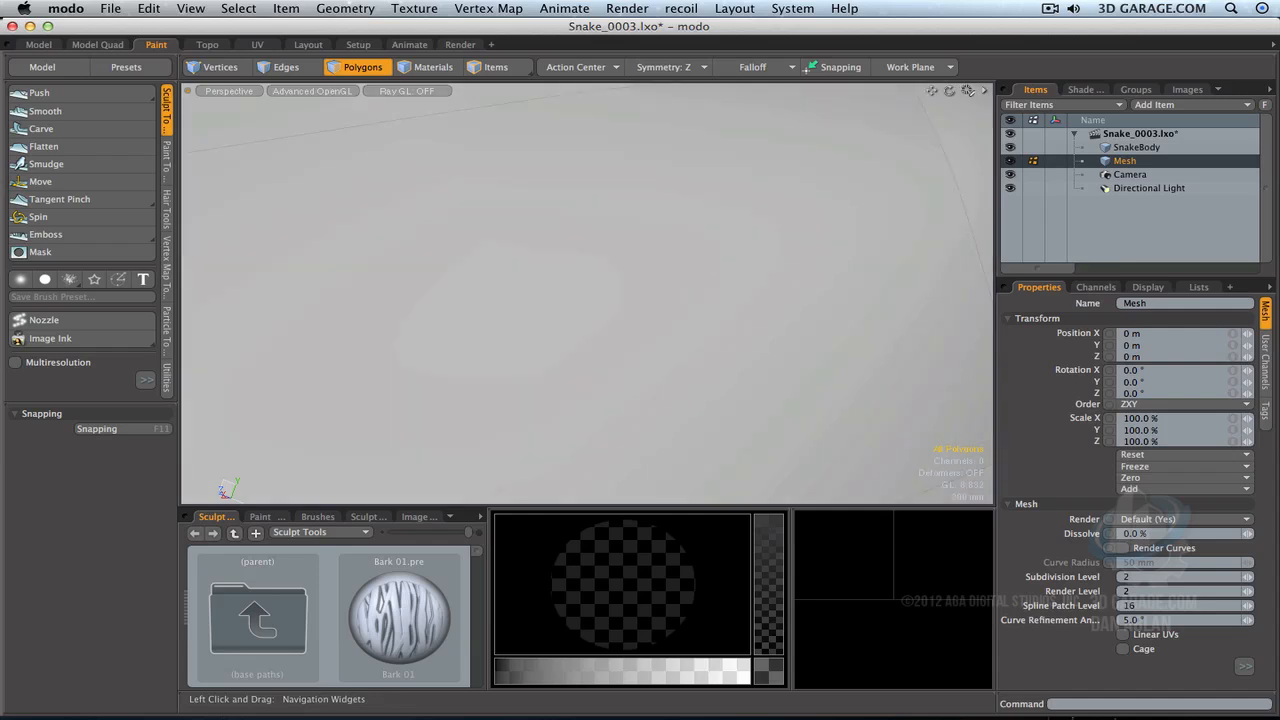
# Step: Try to move the sphere about -6.22 m along Z with Z symmetry active, and undo the move
pyautogui.press('w')
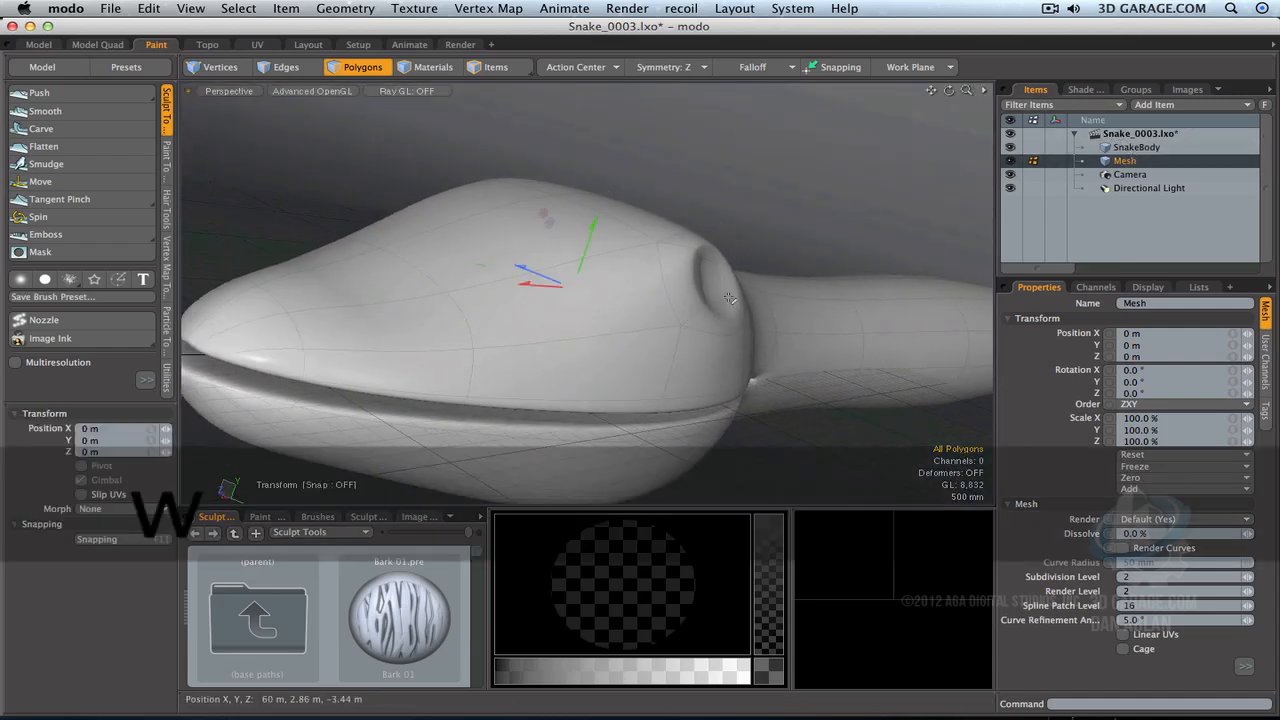
pyautogui.moveTo(521, 268); pyautogui.dragTo(535, 271)
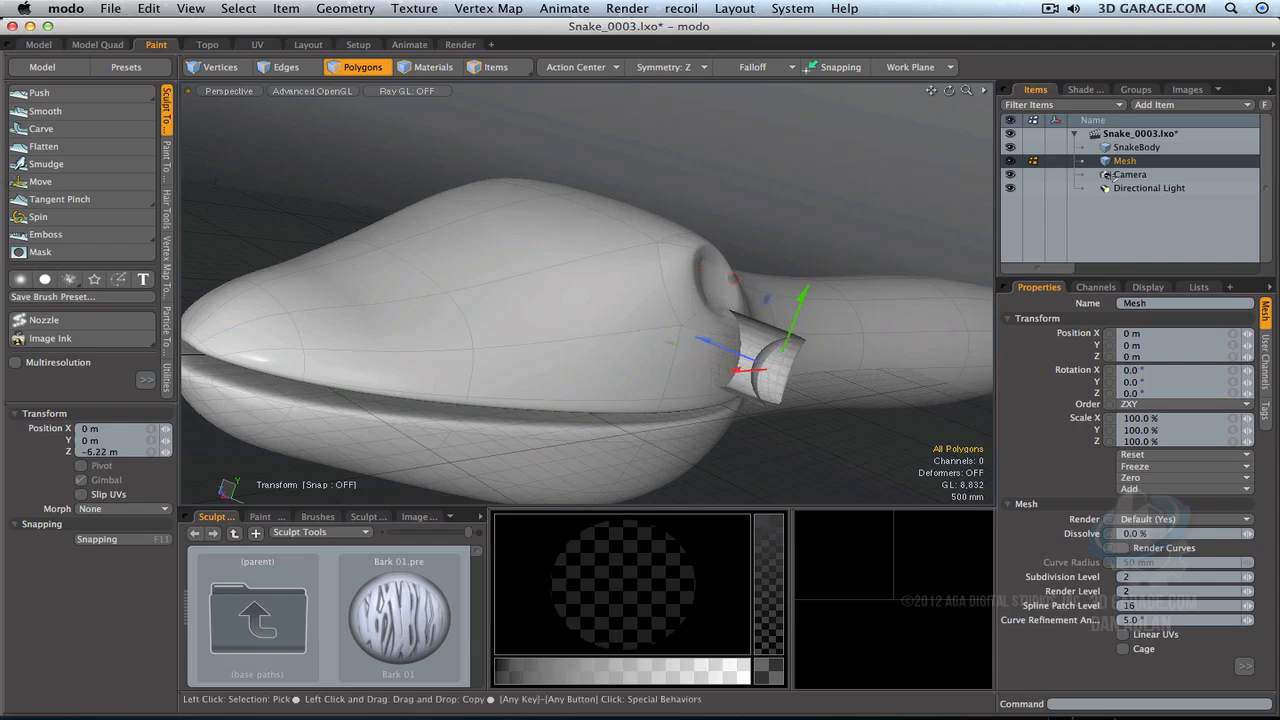
pyautogui.click(1010, 147)
pyautogui.press('super+z')
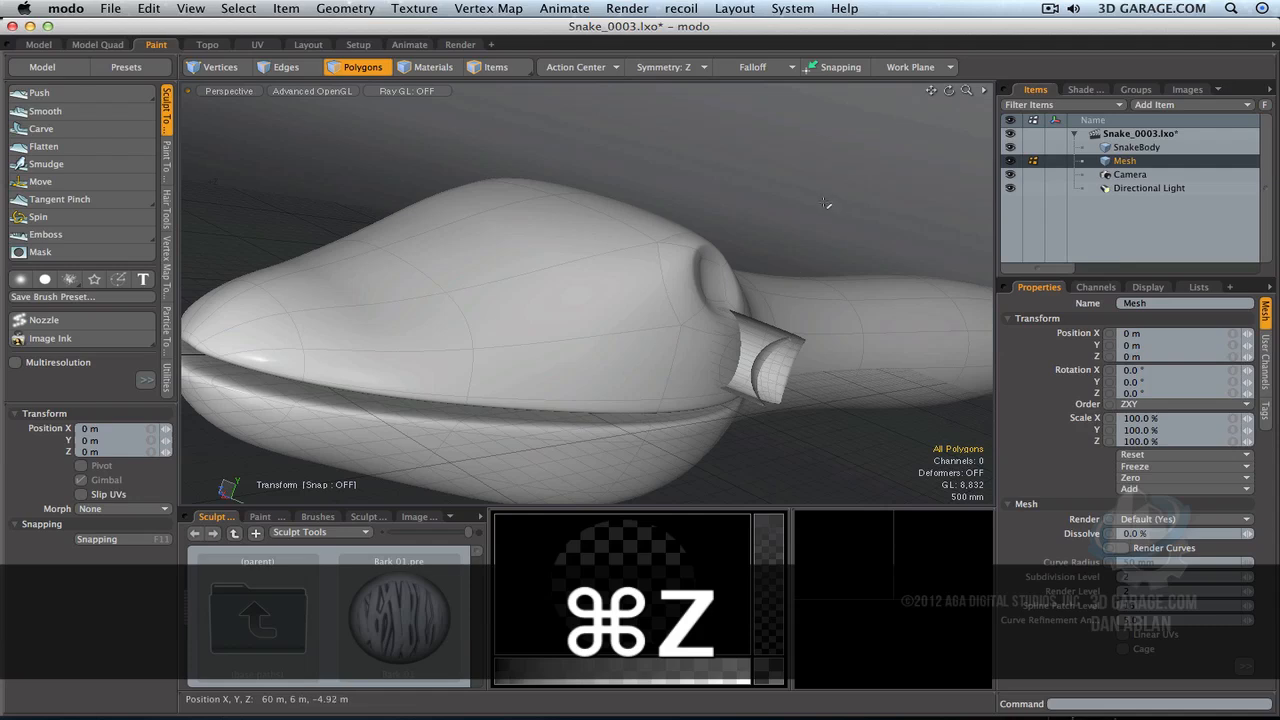
pyautogui.press('super+z')
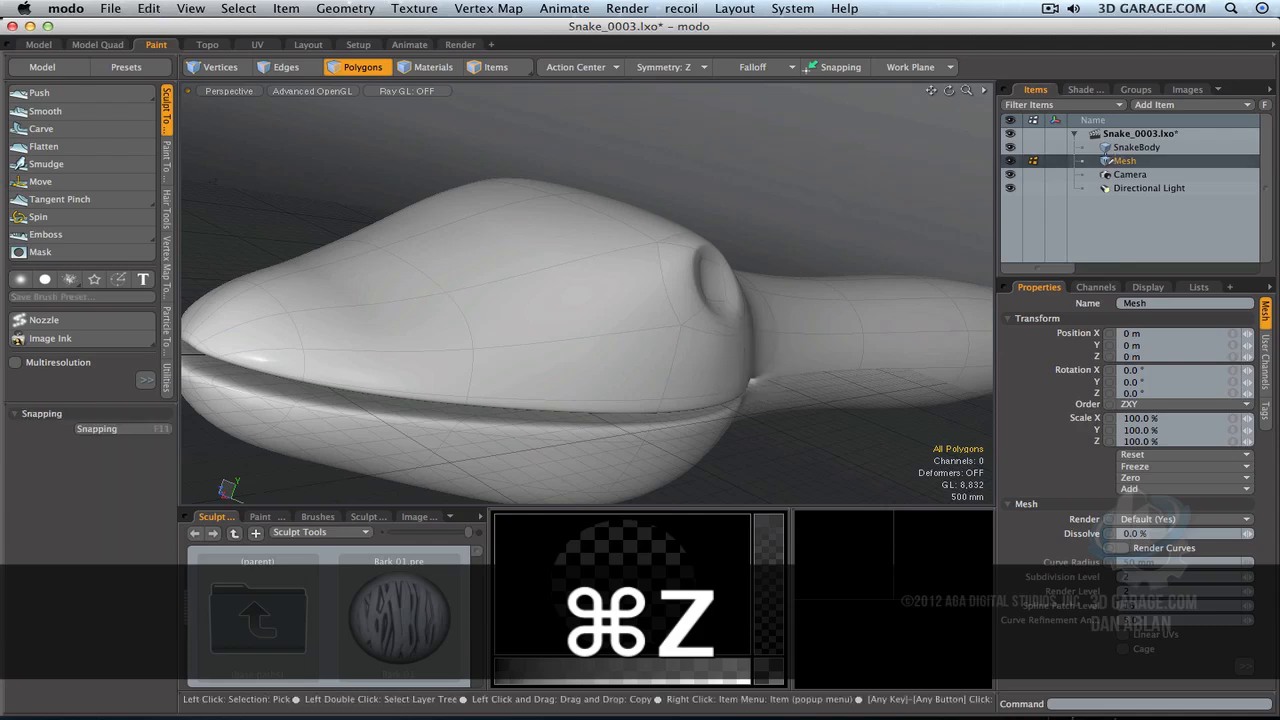
# Step: Turn symmetry off and move the sphere about 400 mm in X, 1.48 m in Y and -3.38 m in Z into the eye socket
pyautogui.click(662, 68)
pyautogui.click(667, 38)
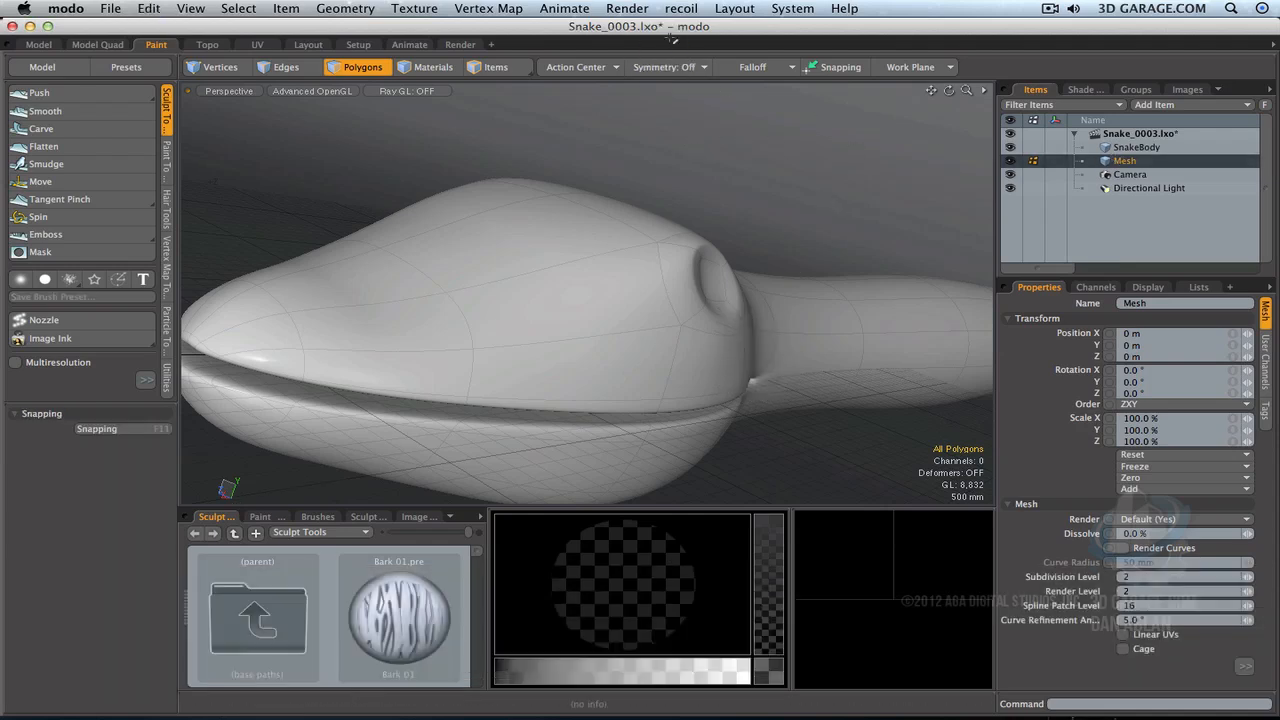
pyautogui.press('w')
pyautogui.moveTo(560, 283); pyautogui.dragTo(418, 308)
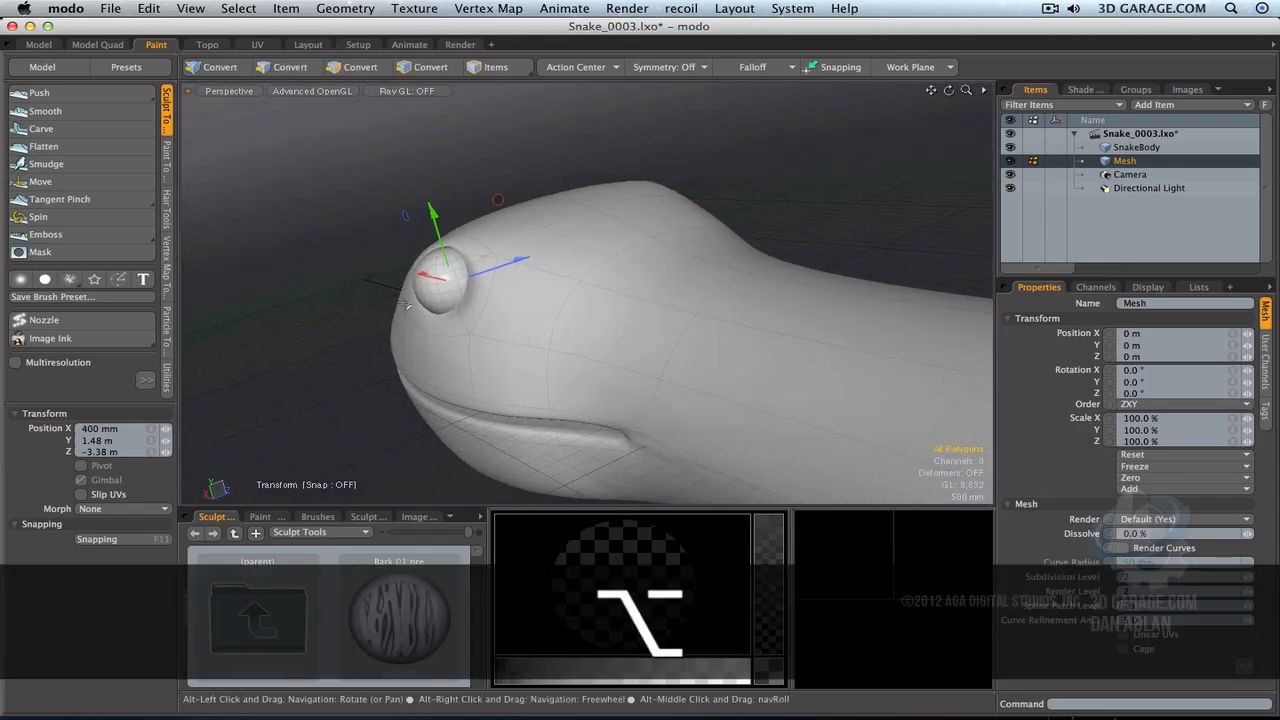
# Step: Nudge the eyeball sphere by about 300 mm in Z and -140 mm in Y to seat it in the socket, and end the transform
pyautogui.click(495, 258)
pyautogui.moveTo(518, 256); pyautogui.dragTo(520, 257)
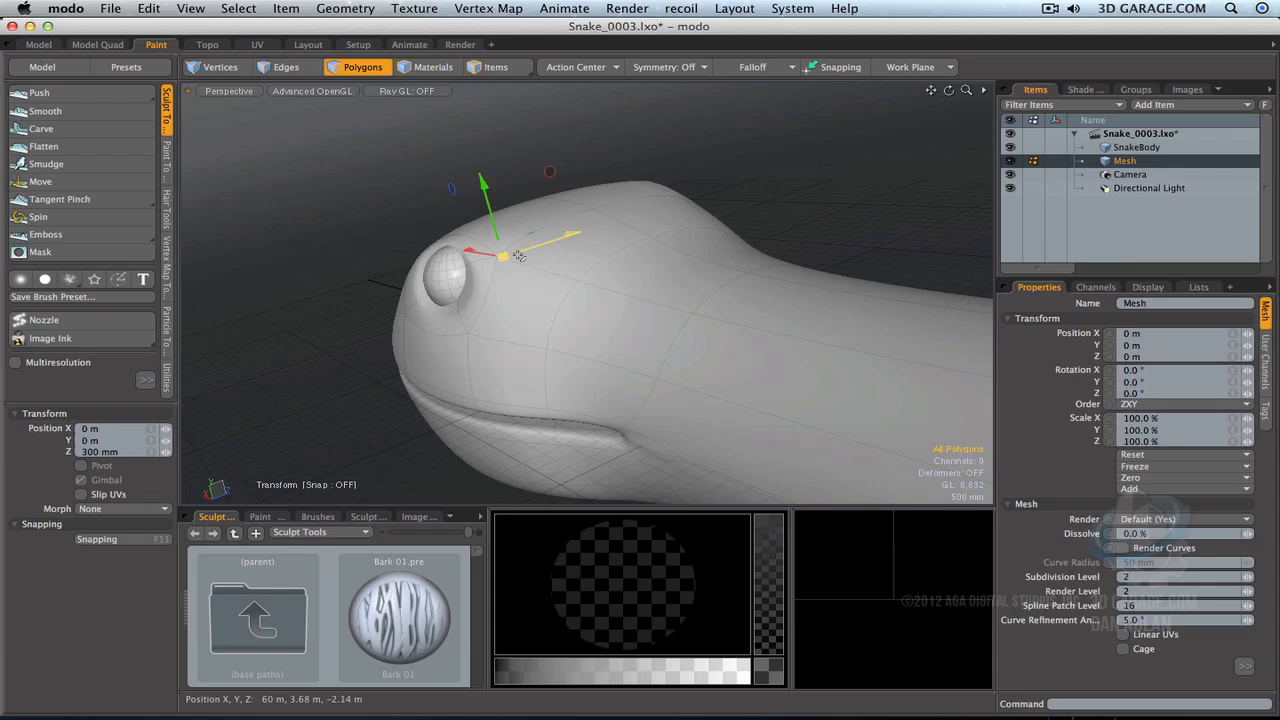
pyautogui.hotkey('shift', 'a')
pyautogui.keyDown('alt'); pyautogui.moveTo(477, 351); pyautogui.dragTo(821, 197); pyautogui.keyUp('alt')
pyautogui.moveTo(793, 145); pyautogui.dragTo(792, 164)
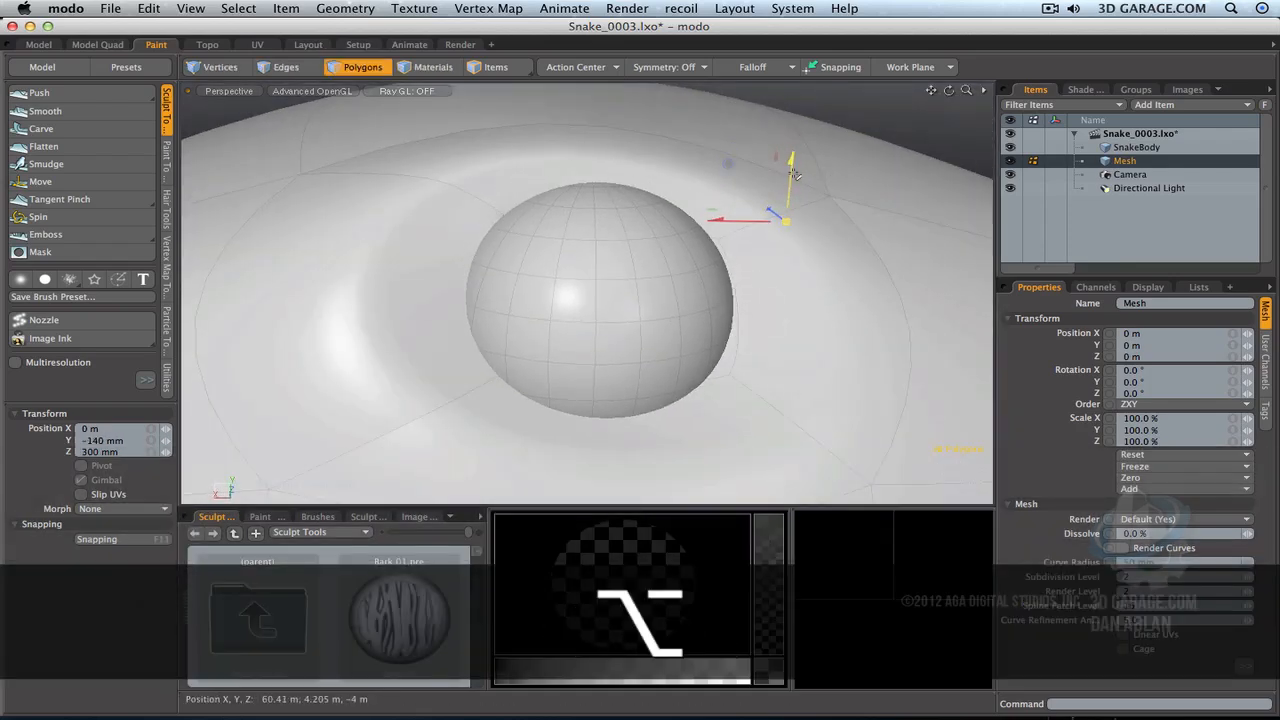
pyautogui.keyDown('alt'); pyautogui.moveTo(735, 256); pyautogui.dragTo(649, 171); pyautogui.keyUp('alt')
pyautogui.press('q')
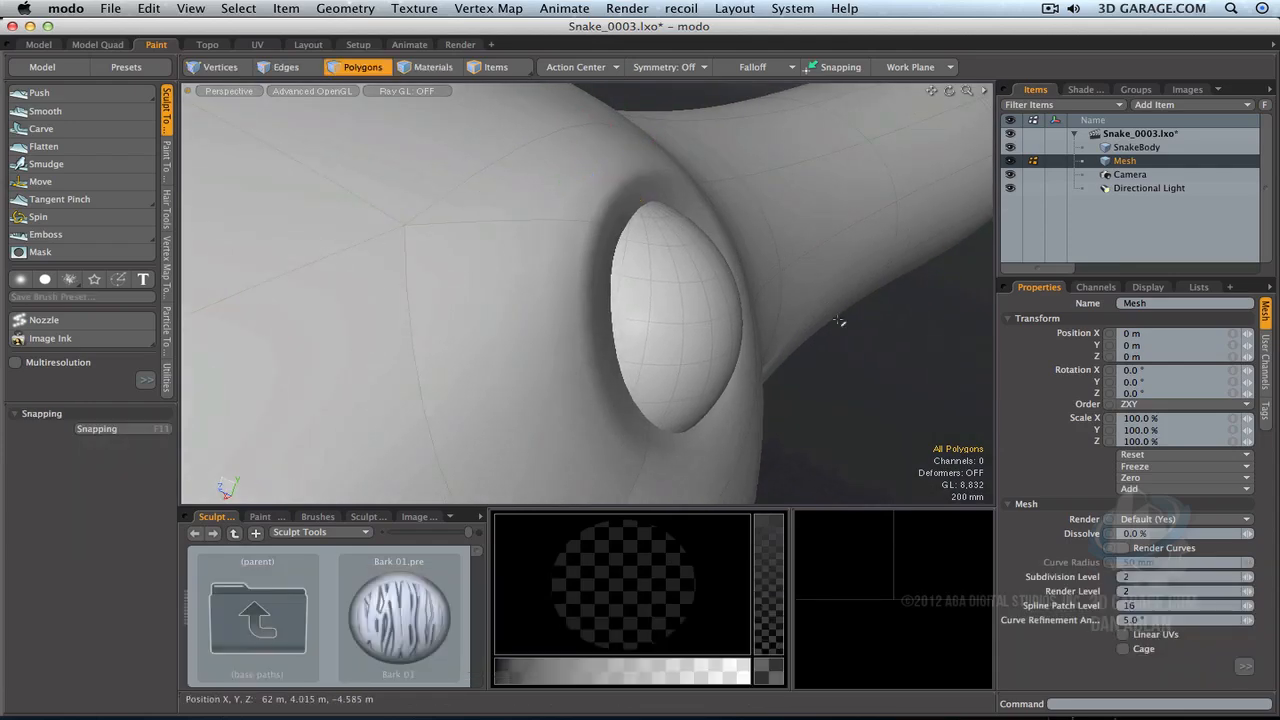
# Step: Check the eyeball's fit in the socket from several angles, and switch to the Render layout
pyautogui.keyDown('alt'); pyautogui.moveTo(960, 426); pyautogui.dragTo(900, 216); pyautogui.keyUp('alt')
pyautogui.moveTo(966, 90); pyautogui.dragTo(750, 112)
pyautogui.keyDown('alt'); pyautogui.moveTo(918, 200); pyautogui.dragTo(470, 238); pyautogui.keyUp('alt')
pyautogui.scroll(-3, 597, 297)
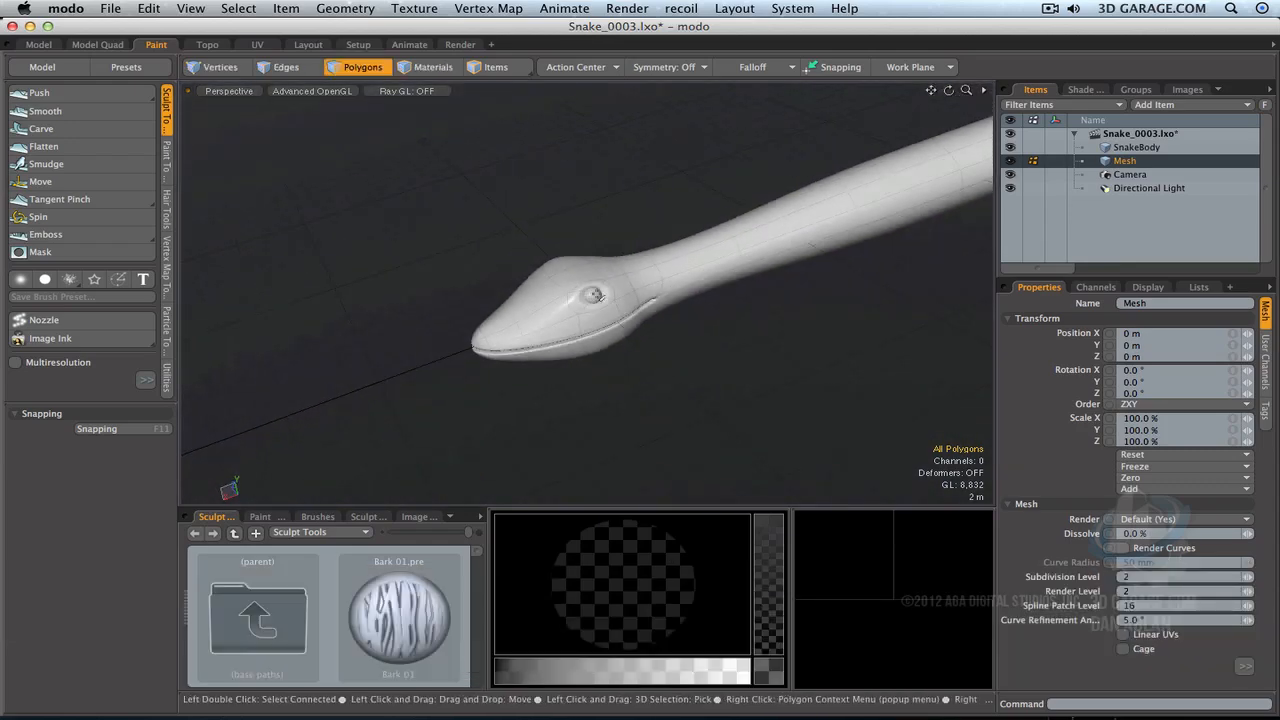
pyautogui.scroll(10, 597, 297)
pyautogui.scroll(2, 597, 297)
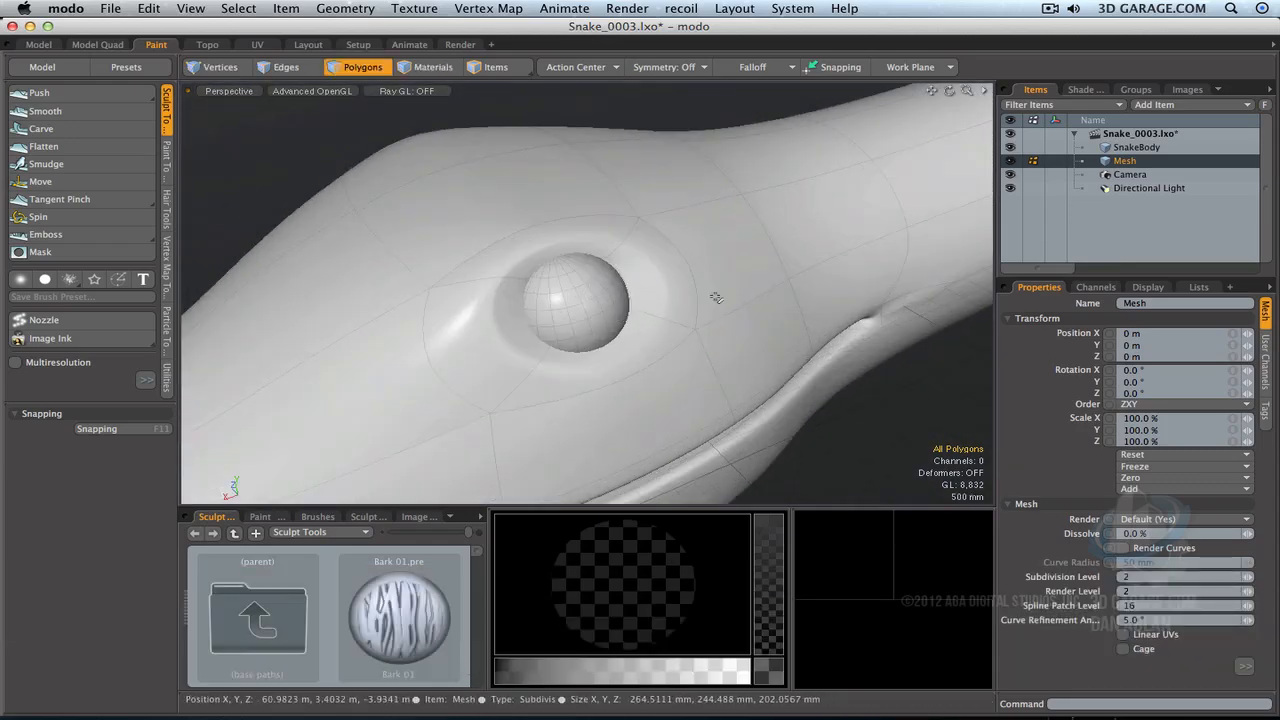
pyautogui.click(460, 44)
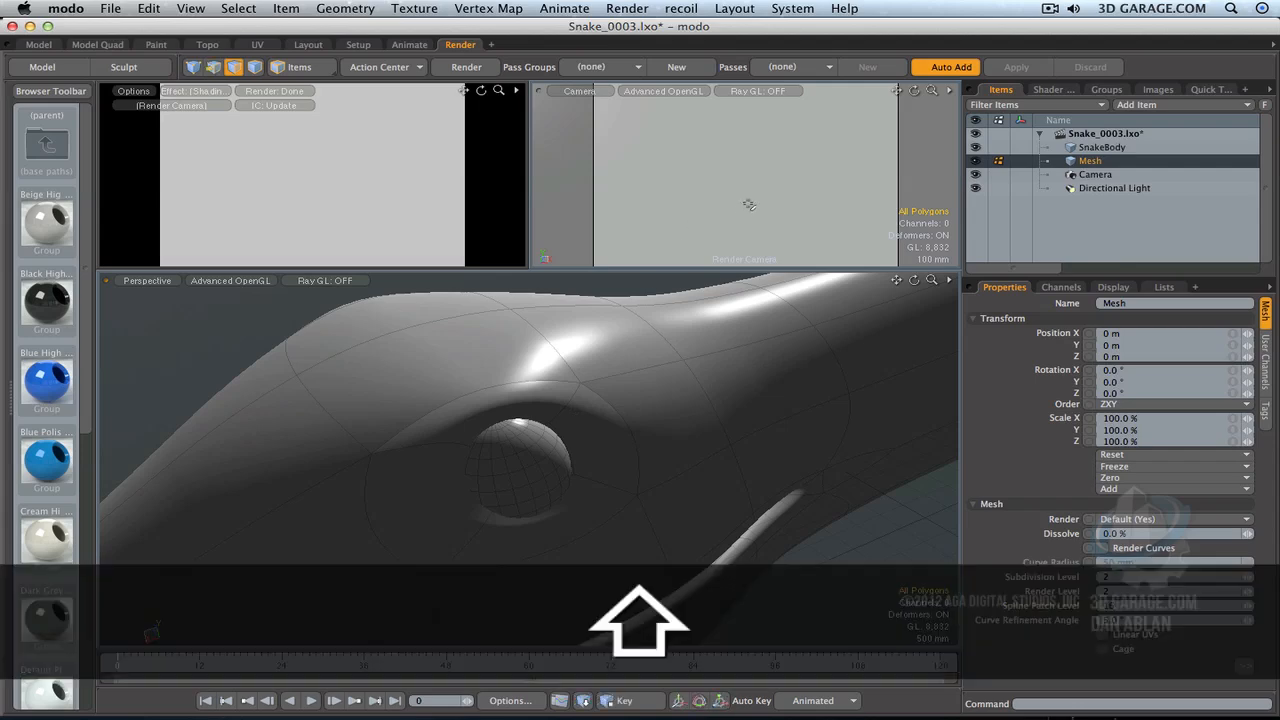
# Step: Try to frame the snake's eye directly in the render camera view
pyautogui.hotkey('shift', 'a')
pyautogui.moveTo(932, 90); pyautogui.dragTo(904, 90)
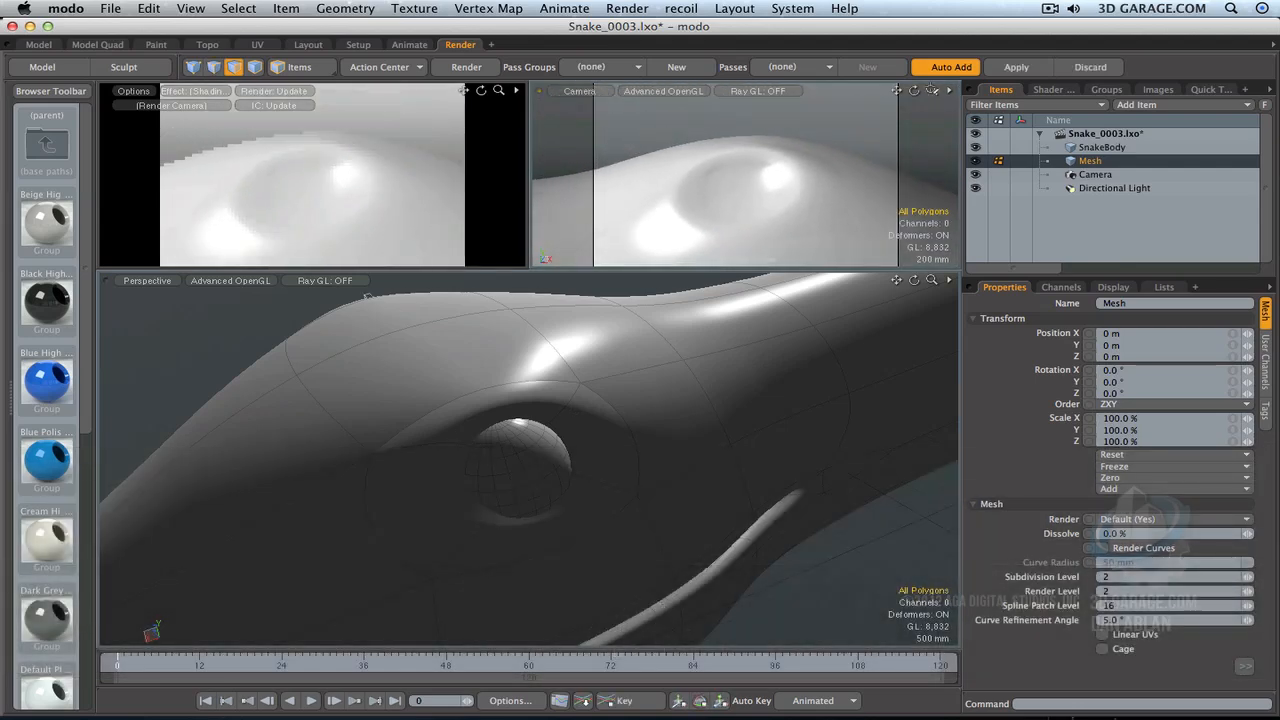
pyautogui.keyDown('alt'); pyautogui.moveTo(674, 168); pyautogui.dragTo(688, 185); pyautogui.keyUp('alt')
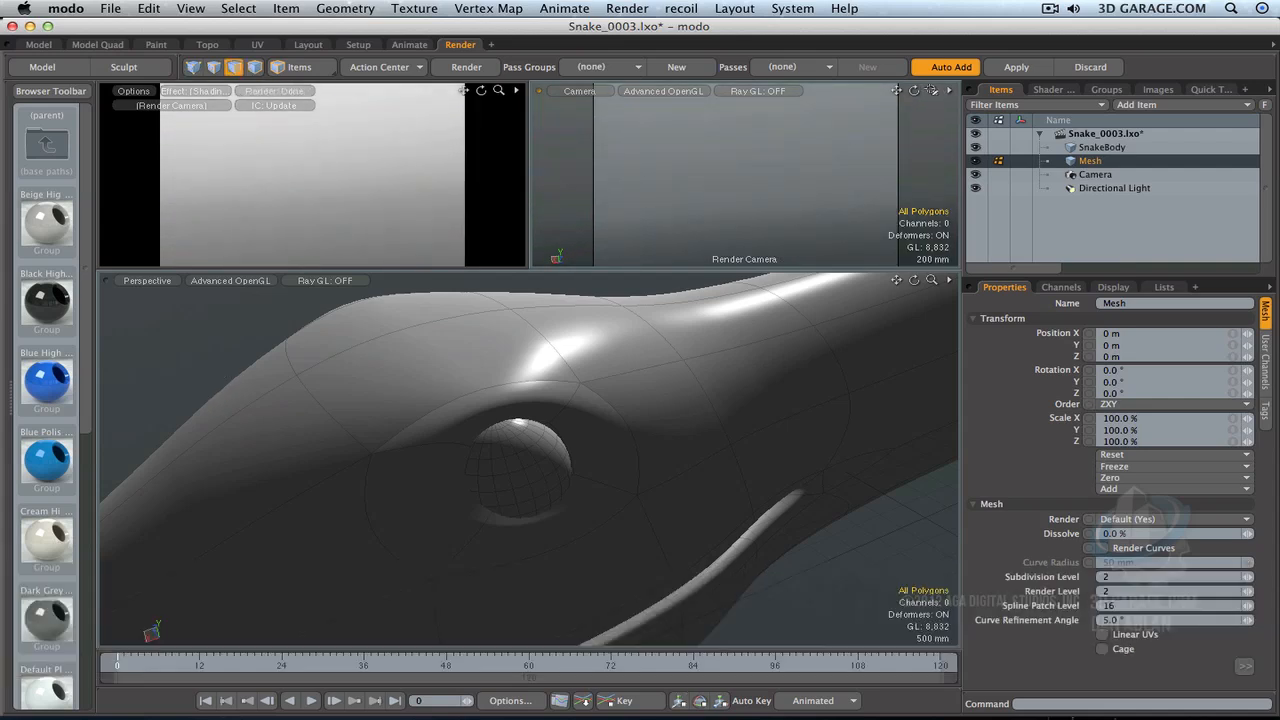
pyautogui.press('a')
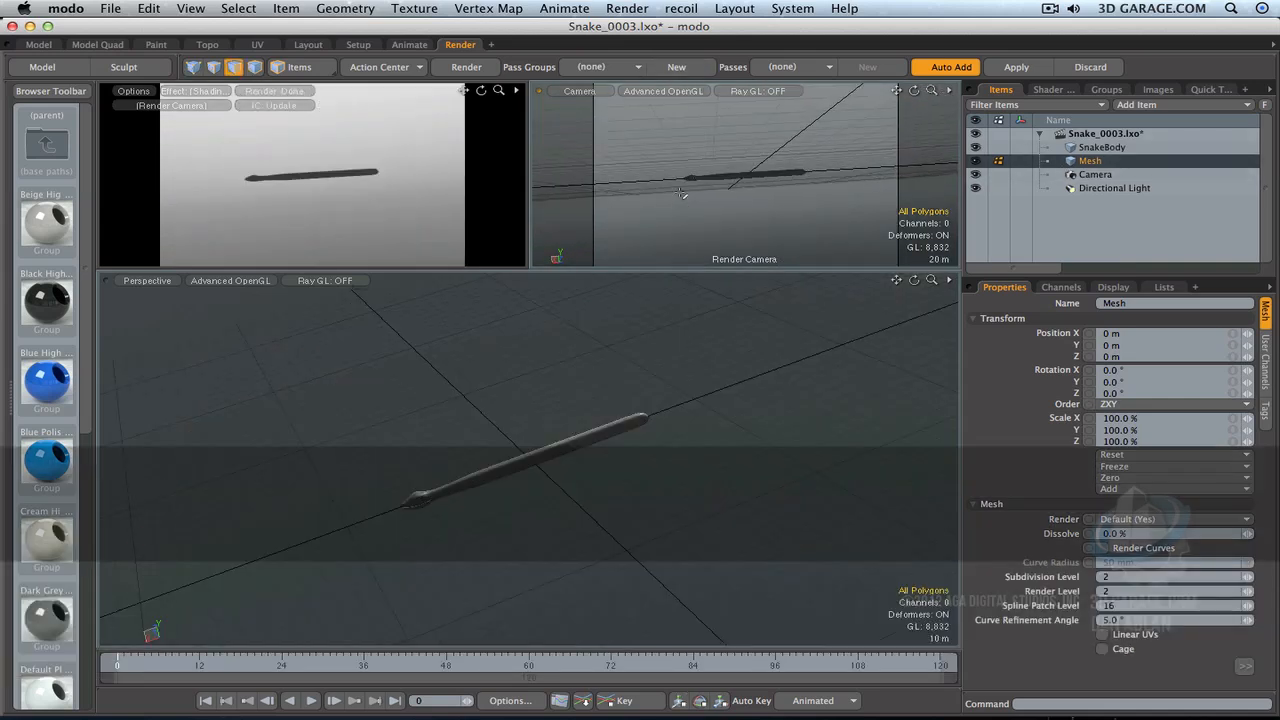
pyautogui.scroll(5, 690, 177)
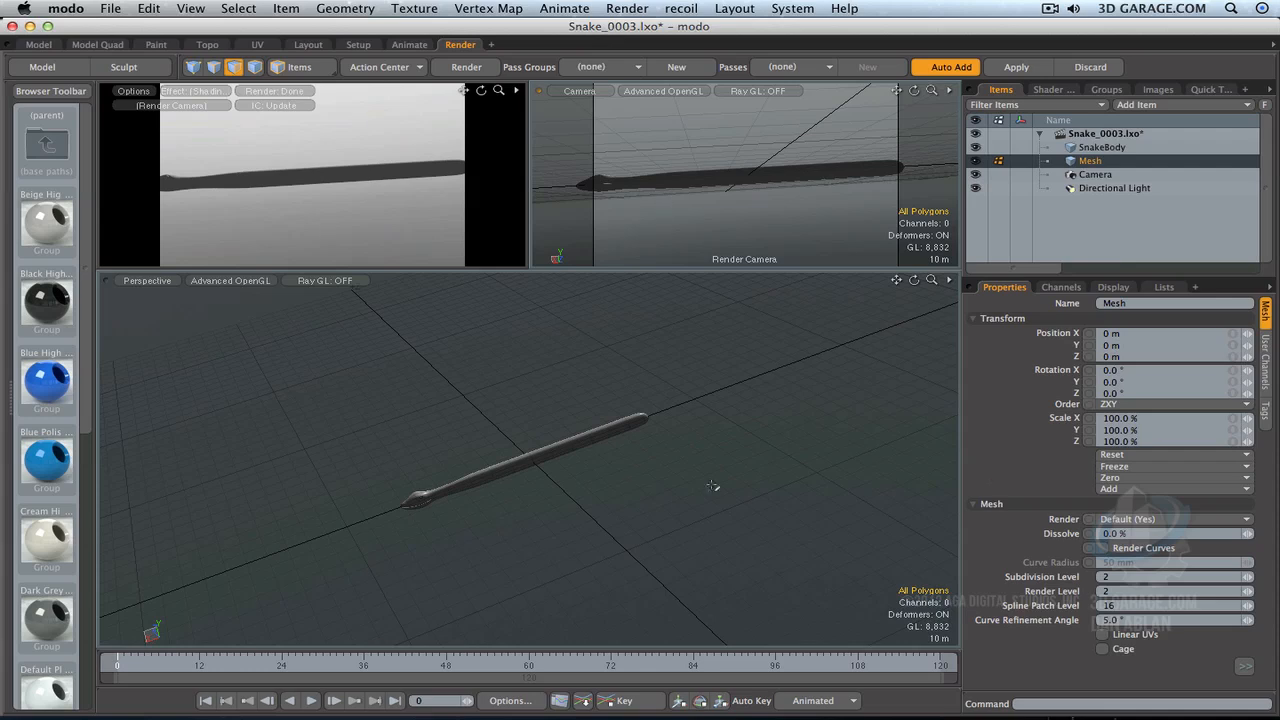
# Step: Frame the eye up close in the perspective view and sync the render camera to that view
pyautogui.moveTo(898, 281); pyautogui.dragTo(897, 258)
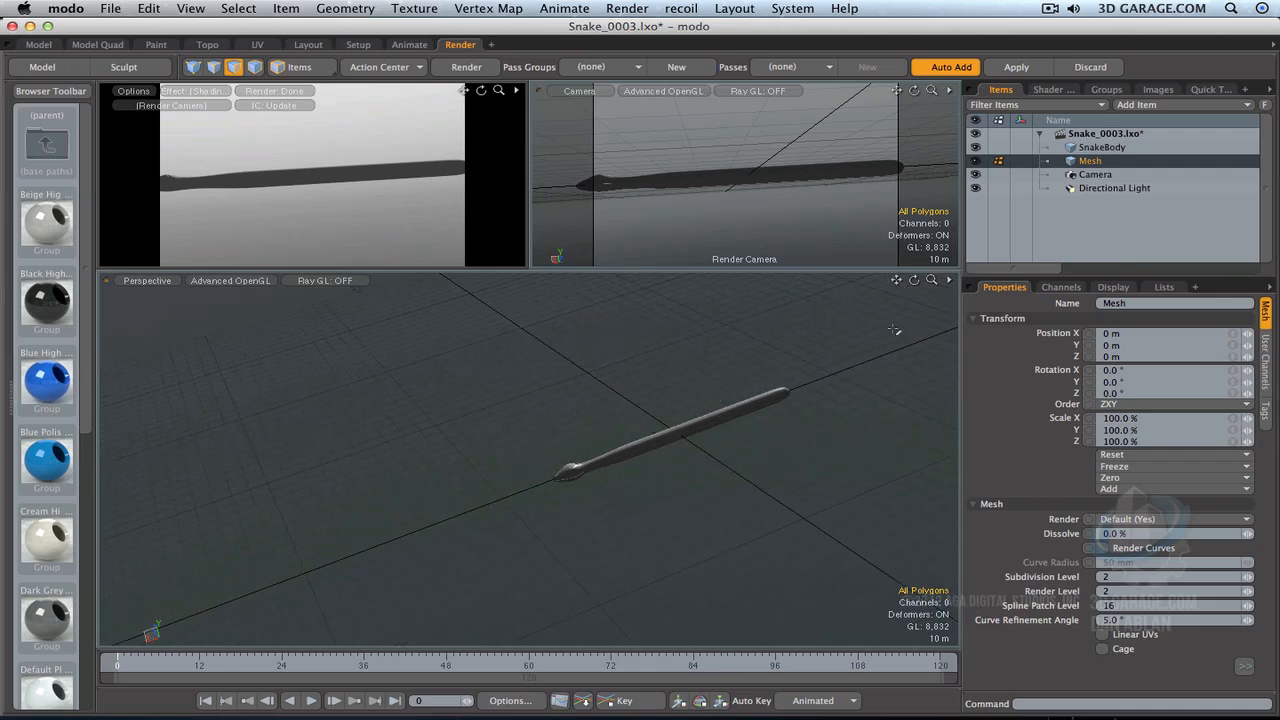
pyautogui.moveTo(934, 285); pyautogui.dragTo(933, 281)
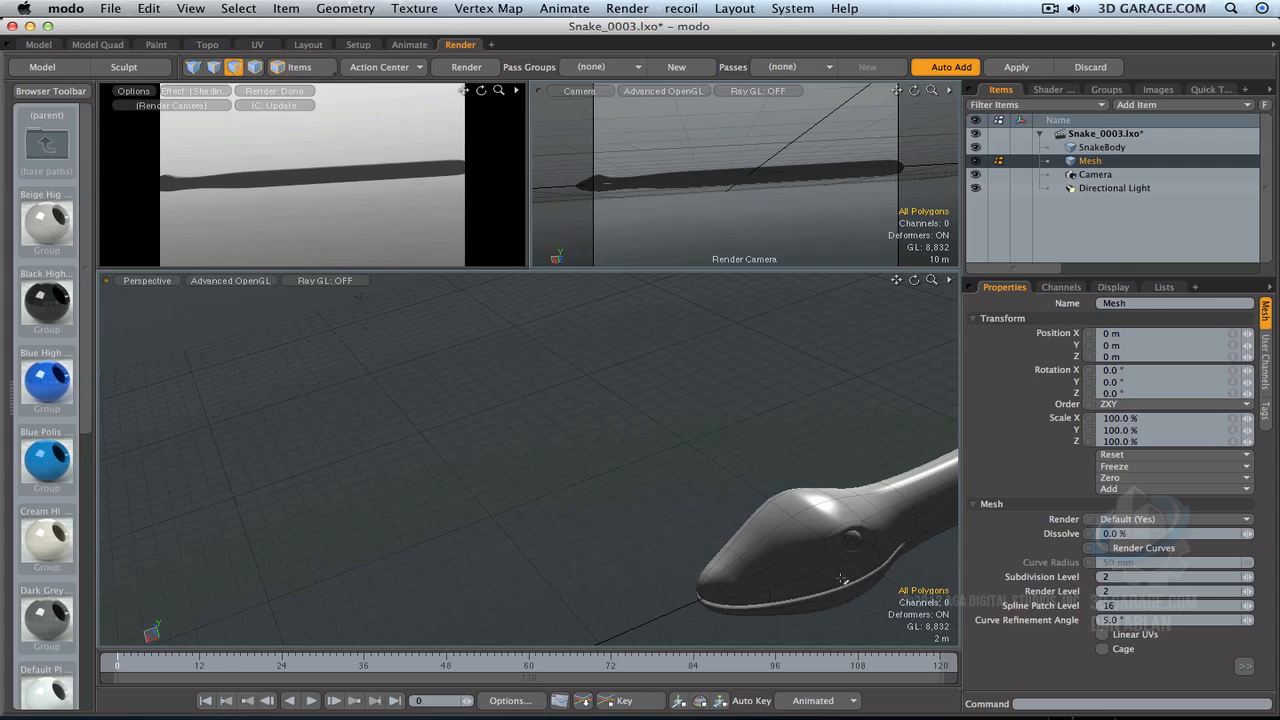
pyautogui.press('g')
pyautogui.scroll(5, 558, 453)
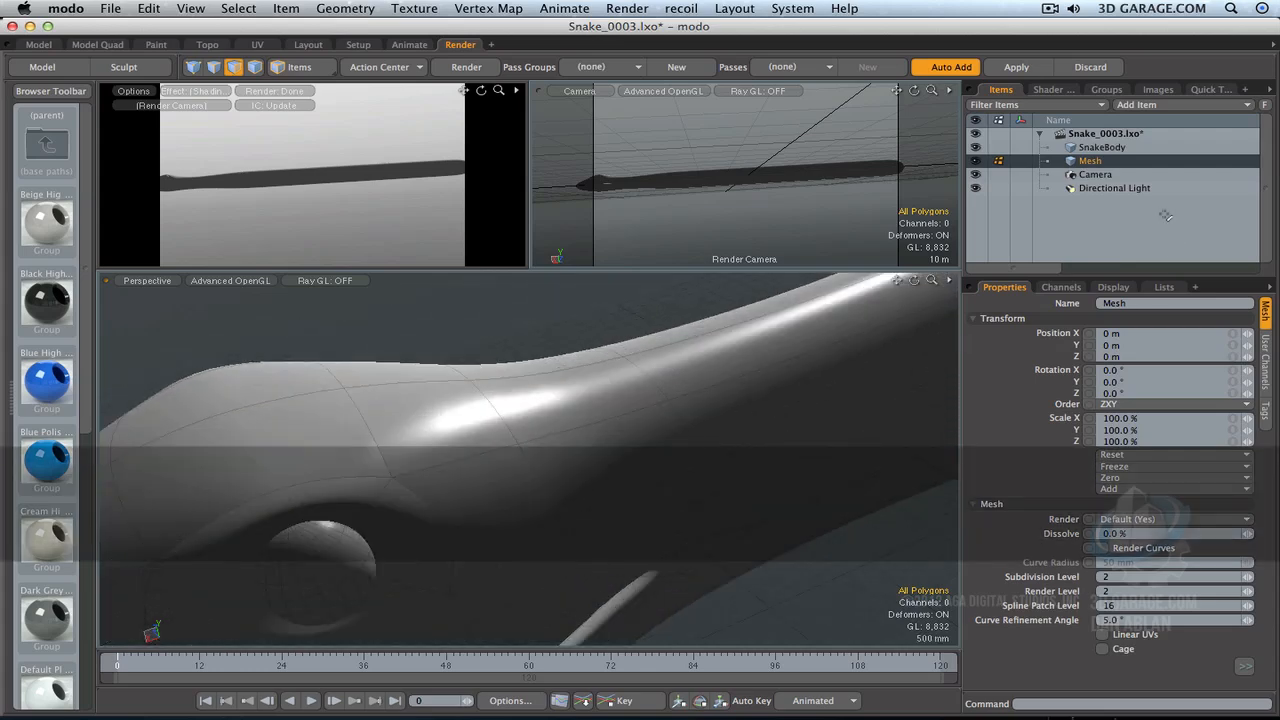
pyautogui.click(1110, 175)
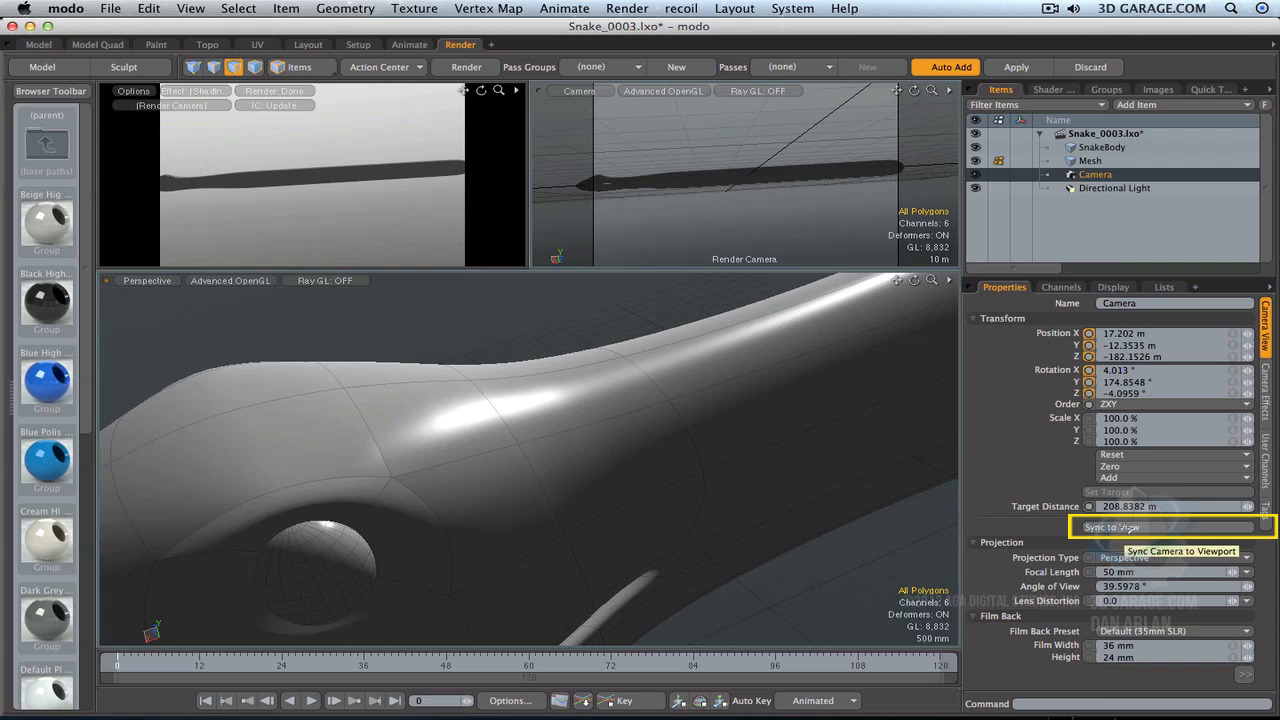
pyautogui.moveTo(898, 282); pyautogui.dragTo(897, 281)
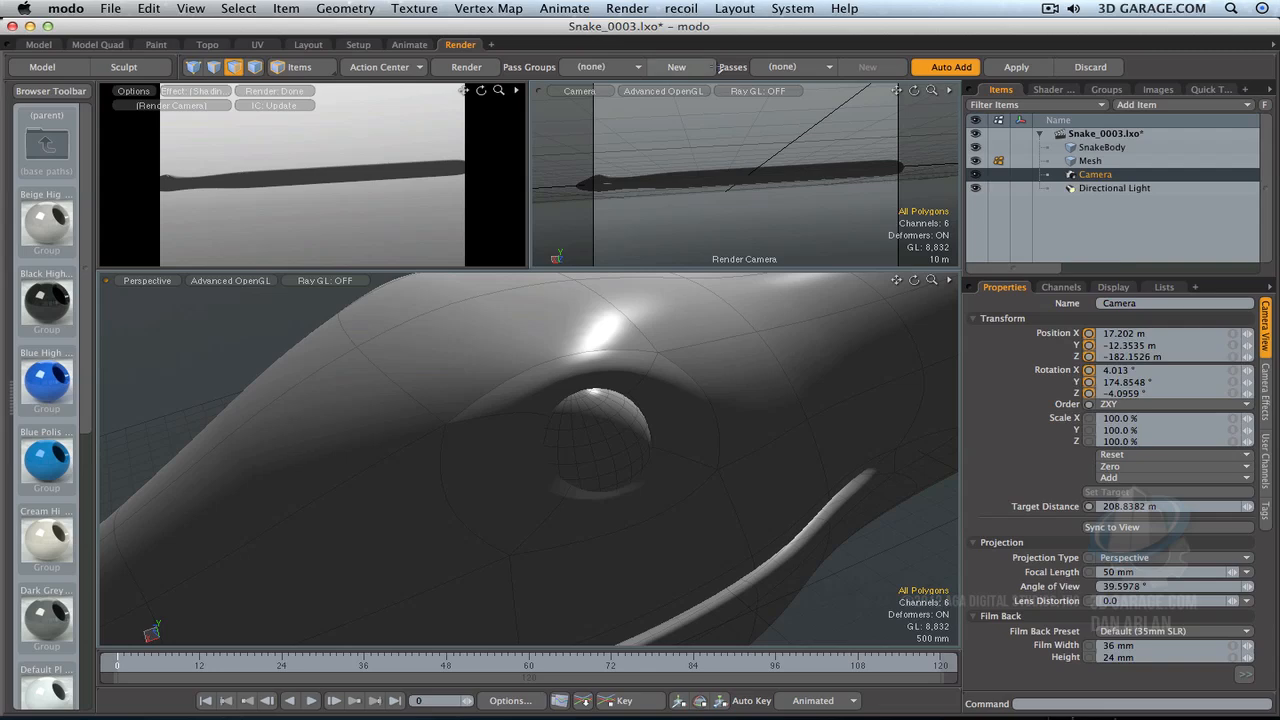
pyautogui.click(1161, 527)
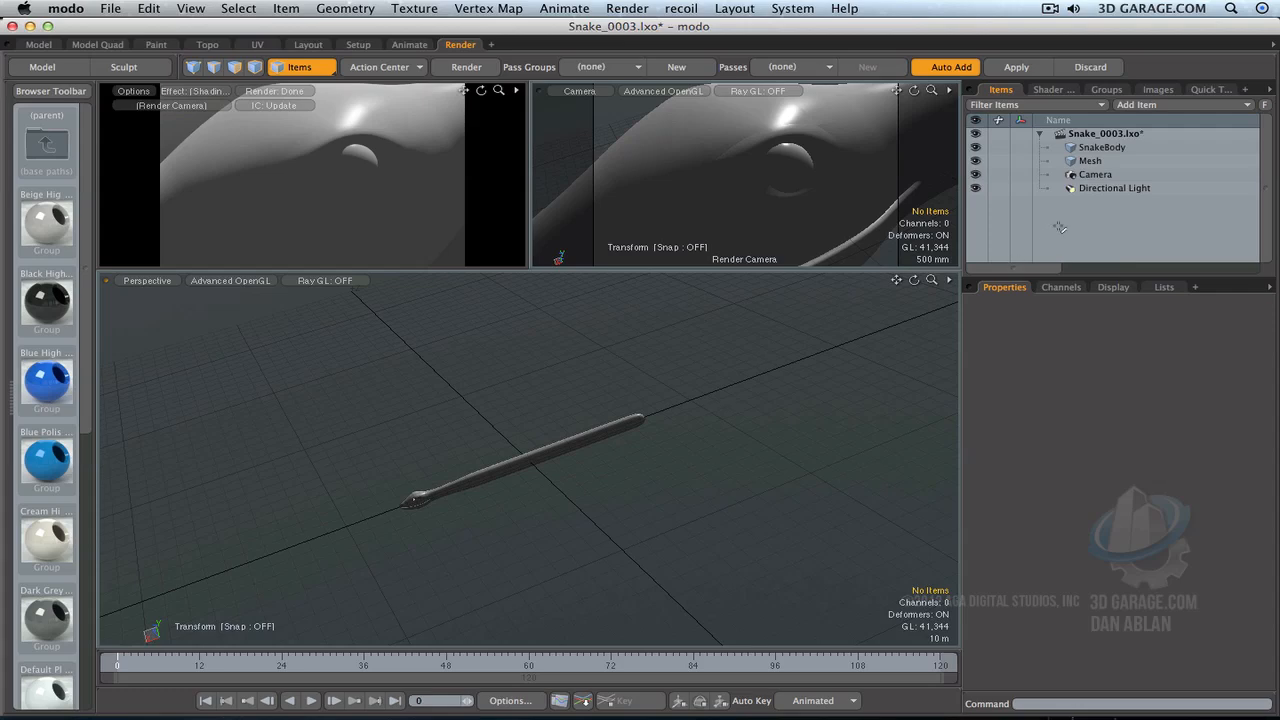
# Step: Select the Directional Light and set its display size to 0
pyautogui.click(1102, 188)
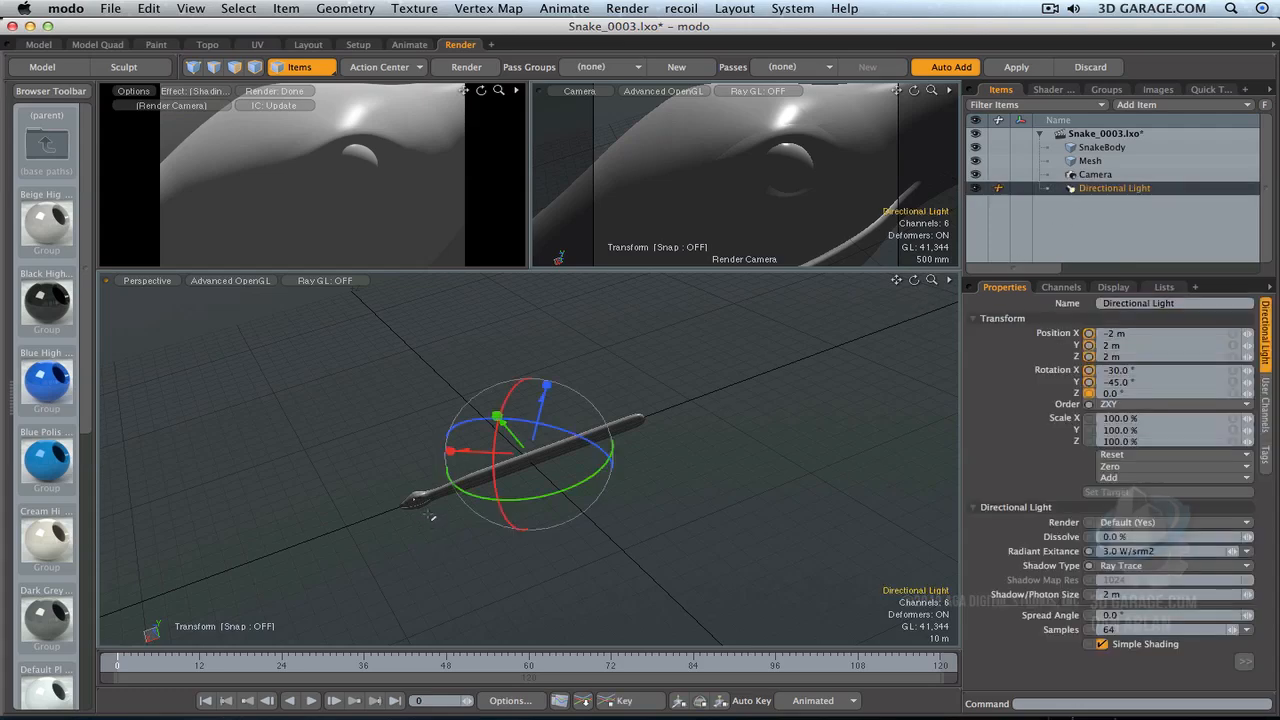
pyautogui.scroll(5, 531, 499)
pyautogui.scroll(-5, 533, 500)
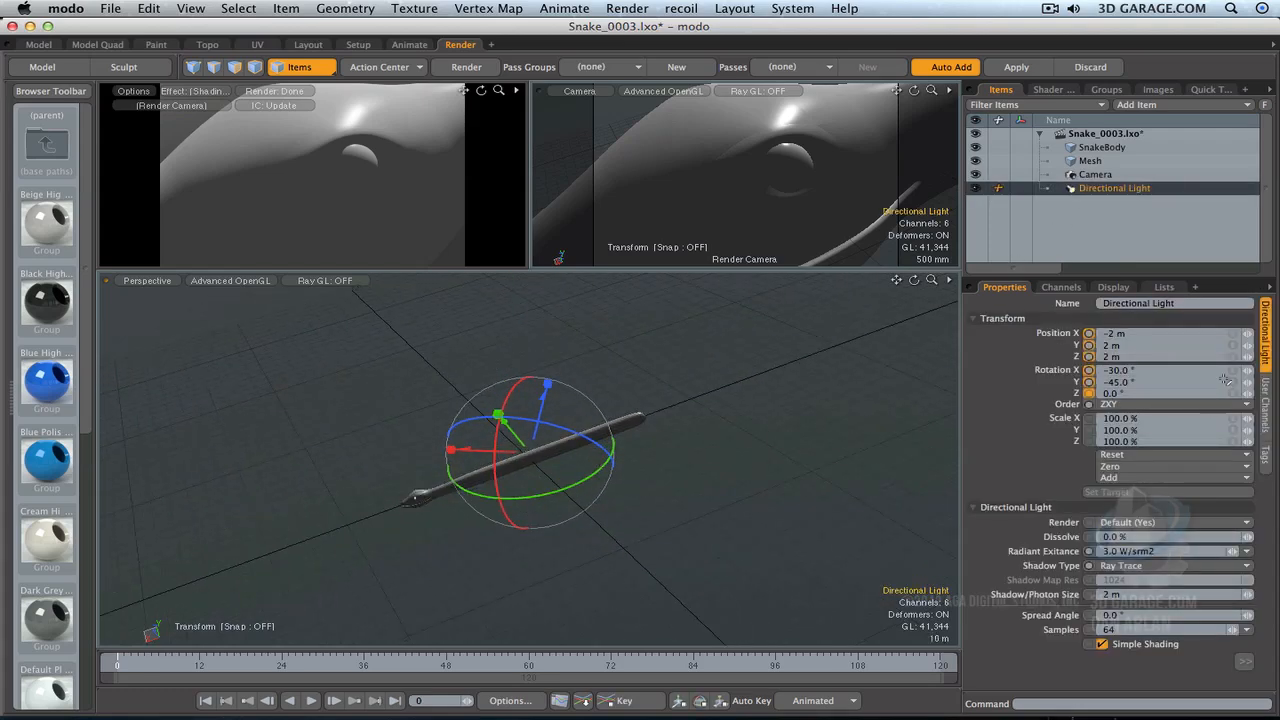
pyautogui.click(1114, 287)
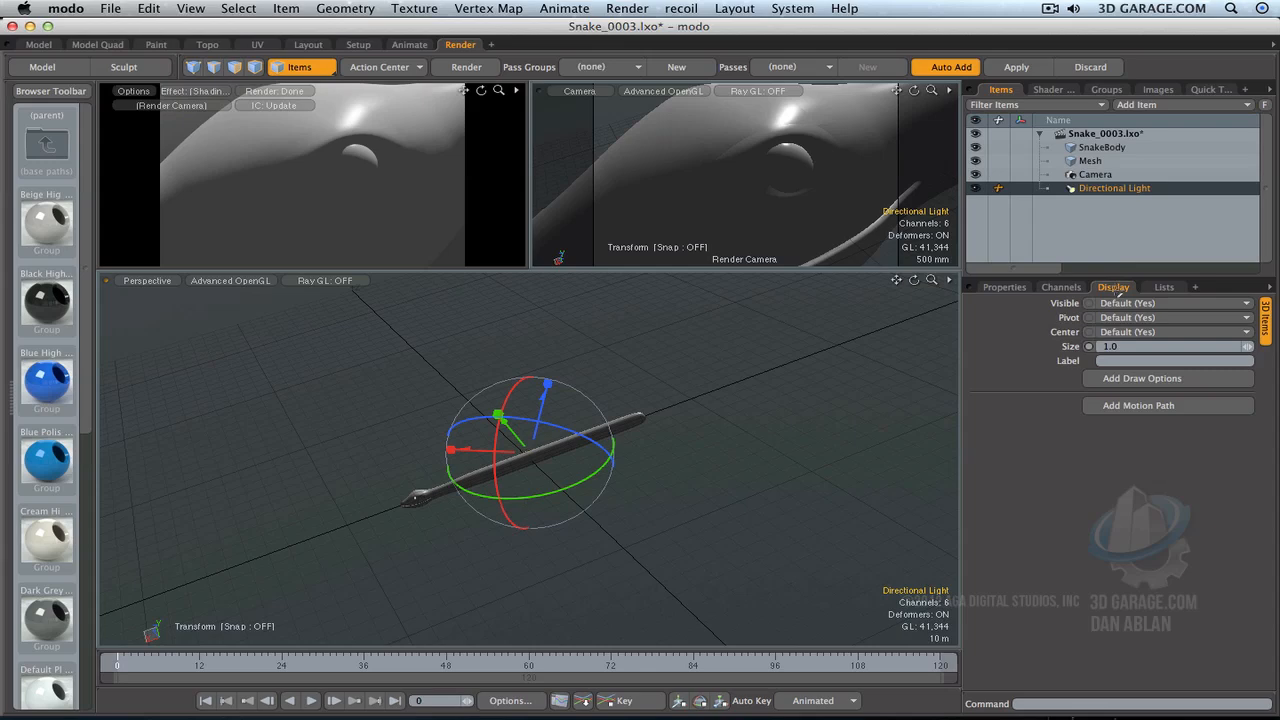
pyautogui.click(1135, 346)
pyautogui.write('0')
pyautogui.press('Return')
# Step: Rotate the Directional Light about its X axis to illuminate the visible side of the snake's head and eye, and deselect it
pyautogui.moveTo(934, 282); pyautogui.dragTo(937, 284)
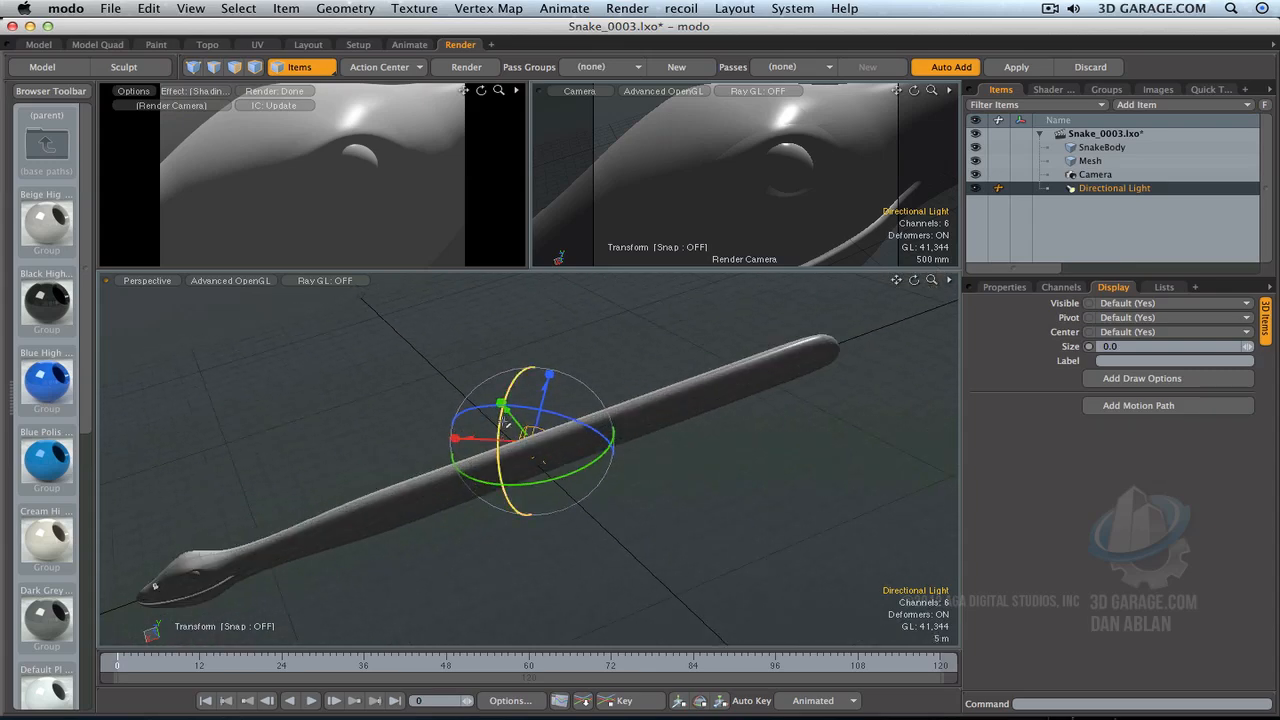
pyautogui.moveTo(504, 424); pyautogui.dragTo(508, 519)
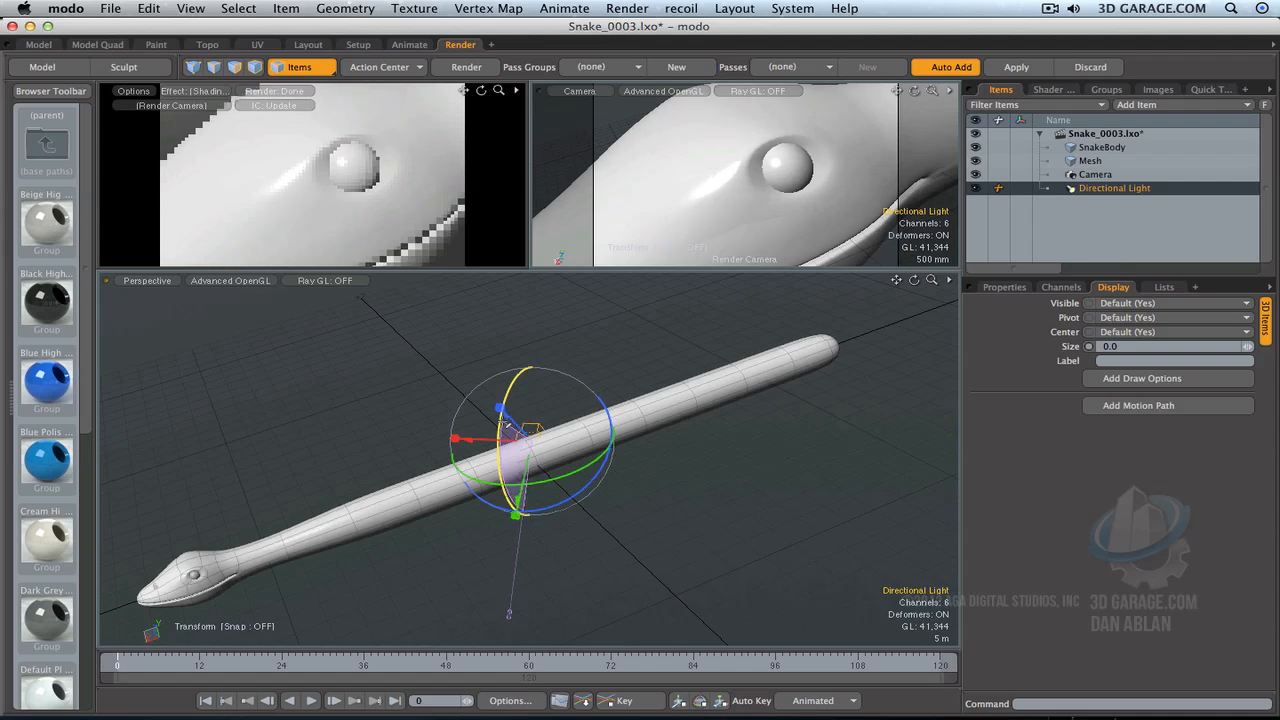
pyautogui.press('space')
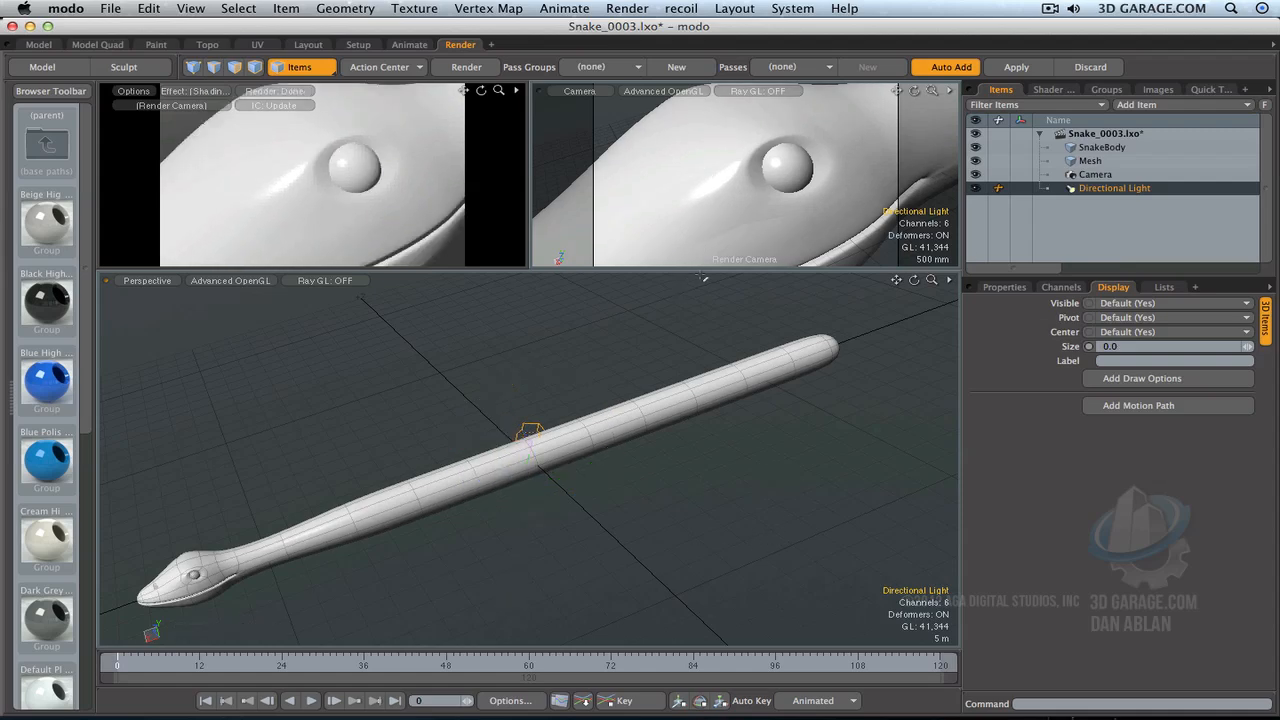
pyautogui.click(676, 376)
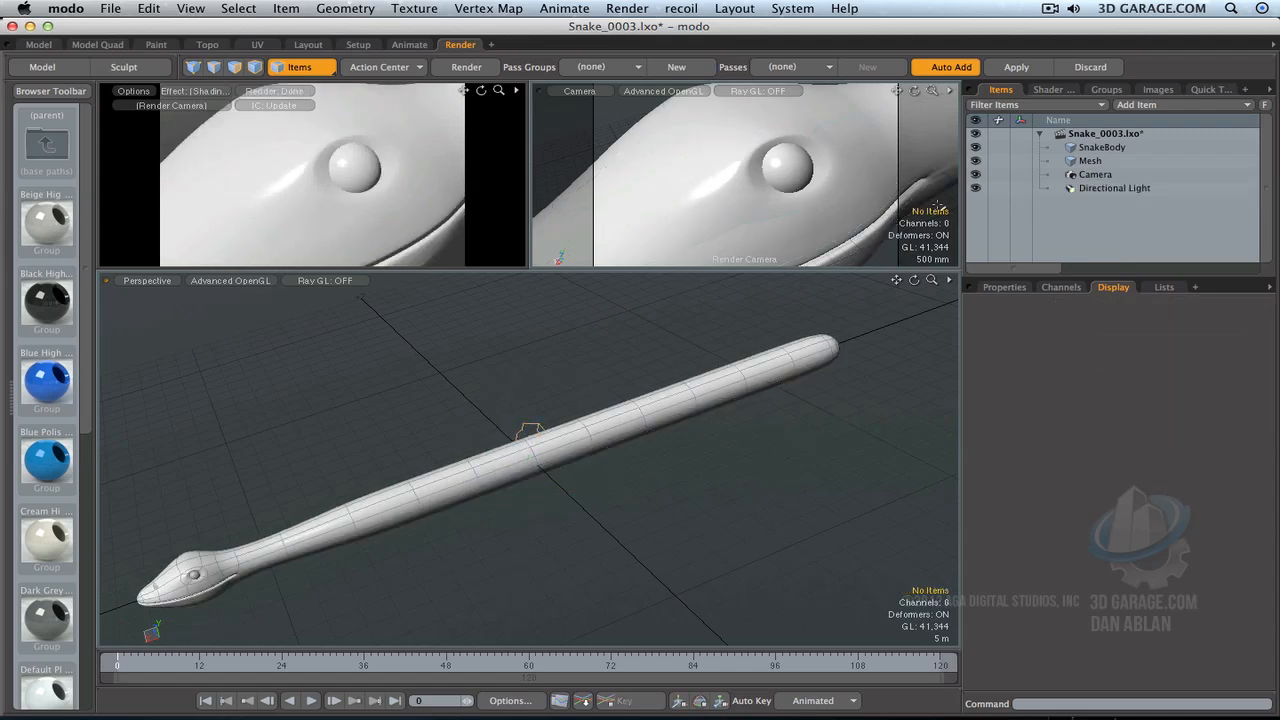
# Step: Expand the Render group in the shader tree and show the Base Material's Surface Normal properties, with the BRDF section collapsed
pyautogui.click(1055, 89)
pyautogui.click(995, 133)
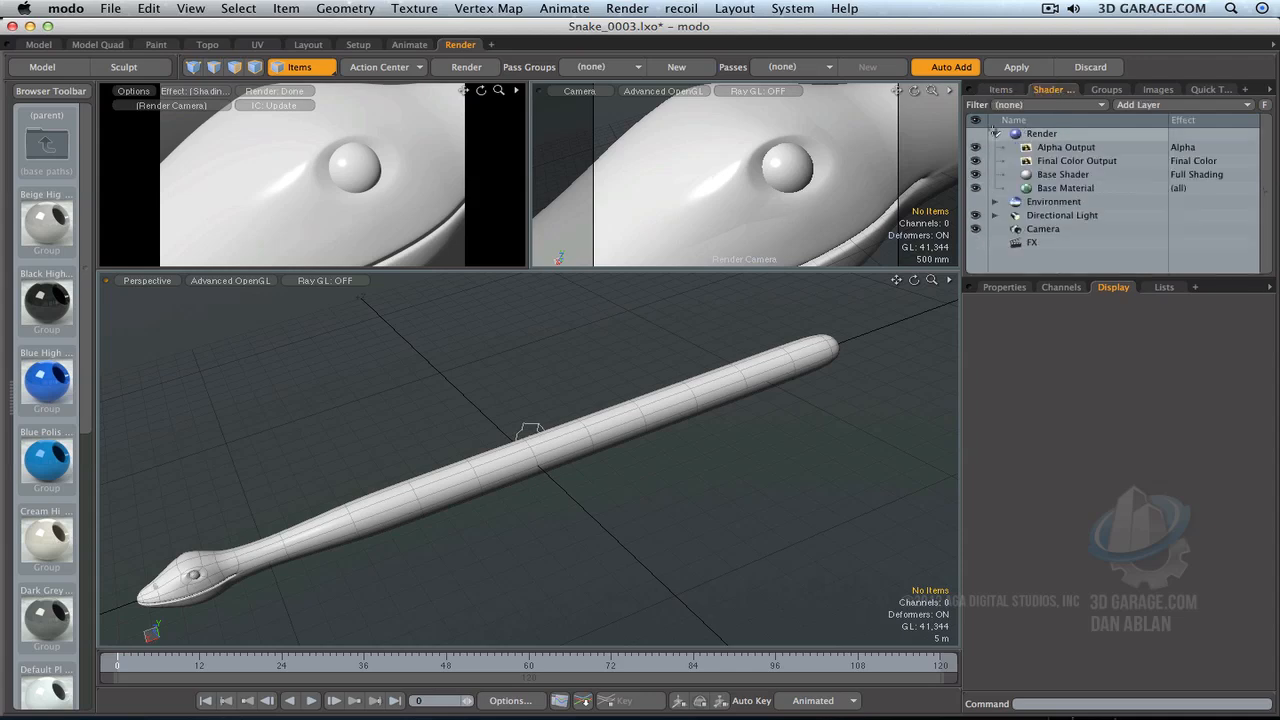
pyautogui.click(1124, 189)
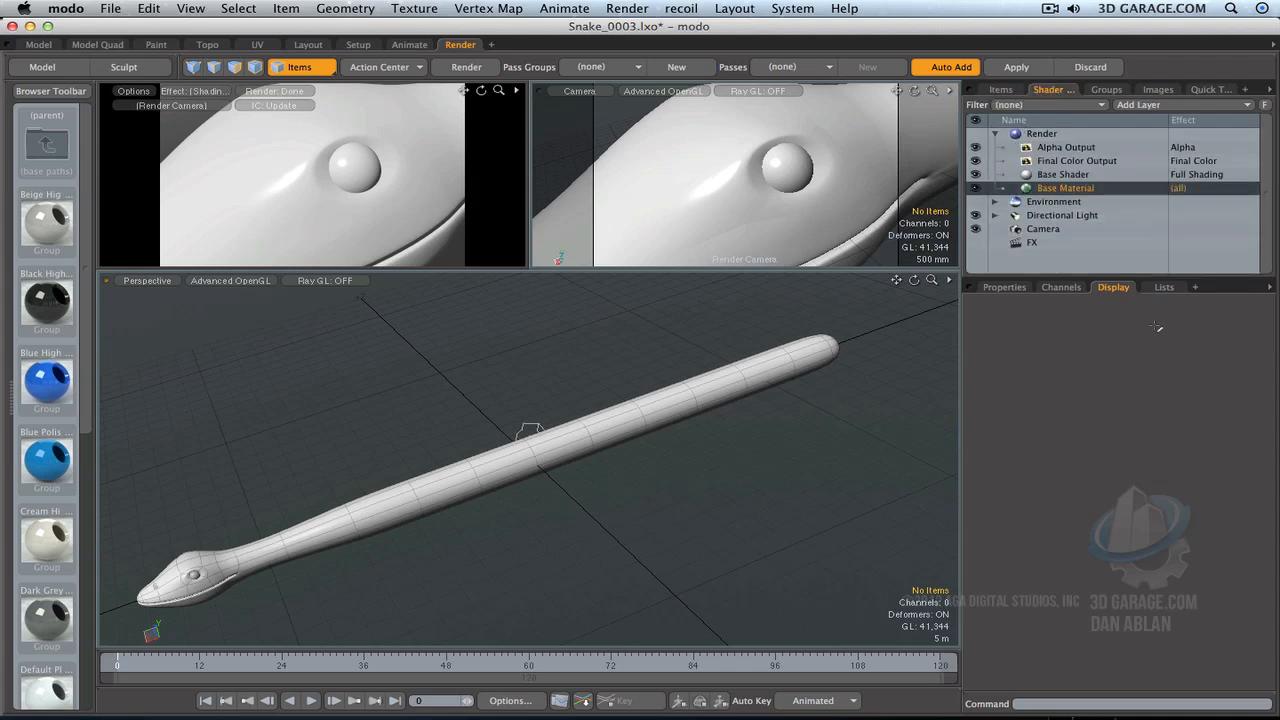
pyautogui.click(1003, 287)
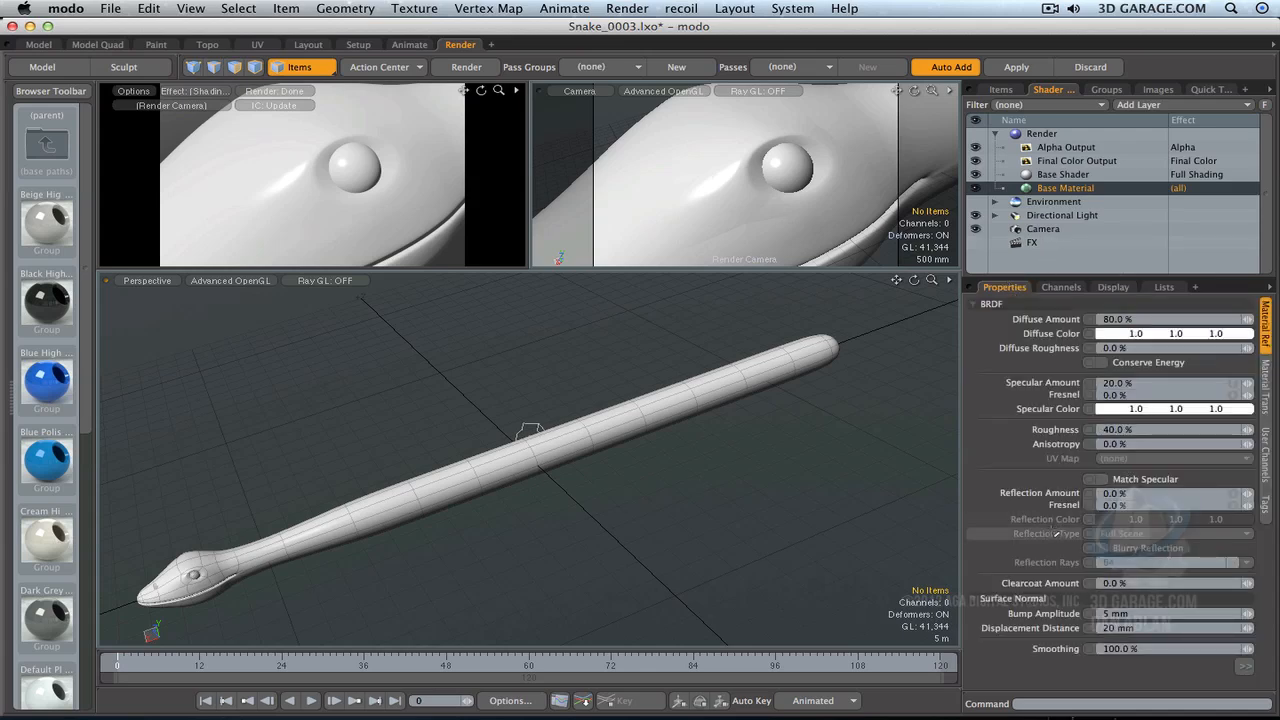
pyautogui.click(976, 304)
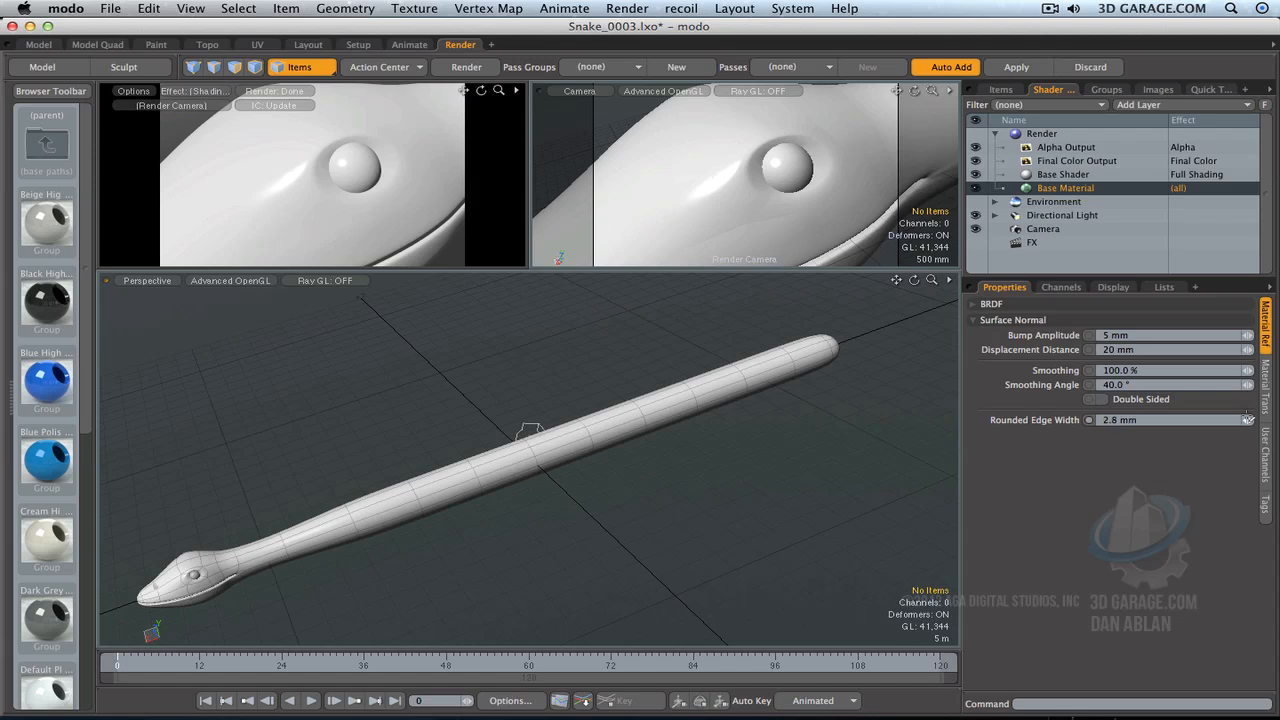
# Step: Try a Rounded Edge Width of about 163 mm on the Base Material, and reset it to 0 m
pyautogui.moveTo(1248, 419); pyautogui.dragTo(1260, 419)
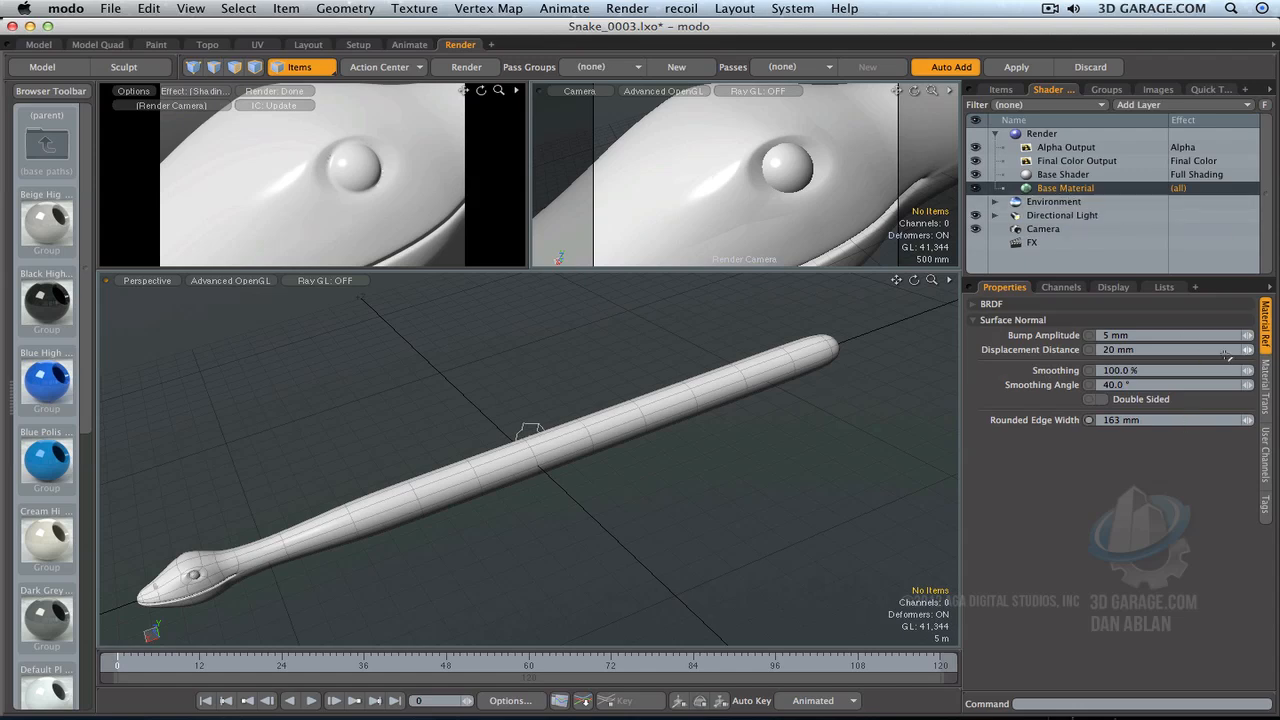
pyautogui.click(1120, 420)
pyautogui.write('0')
pyautogui.press('Return')
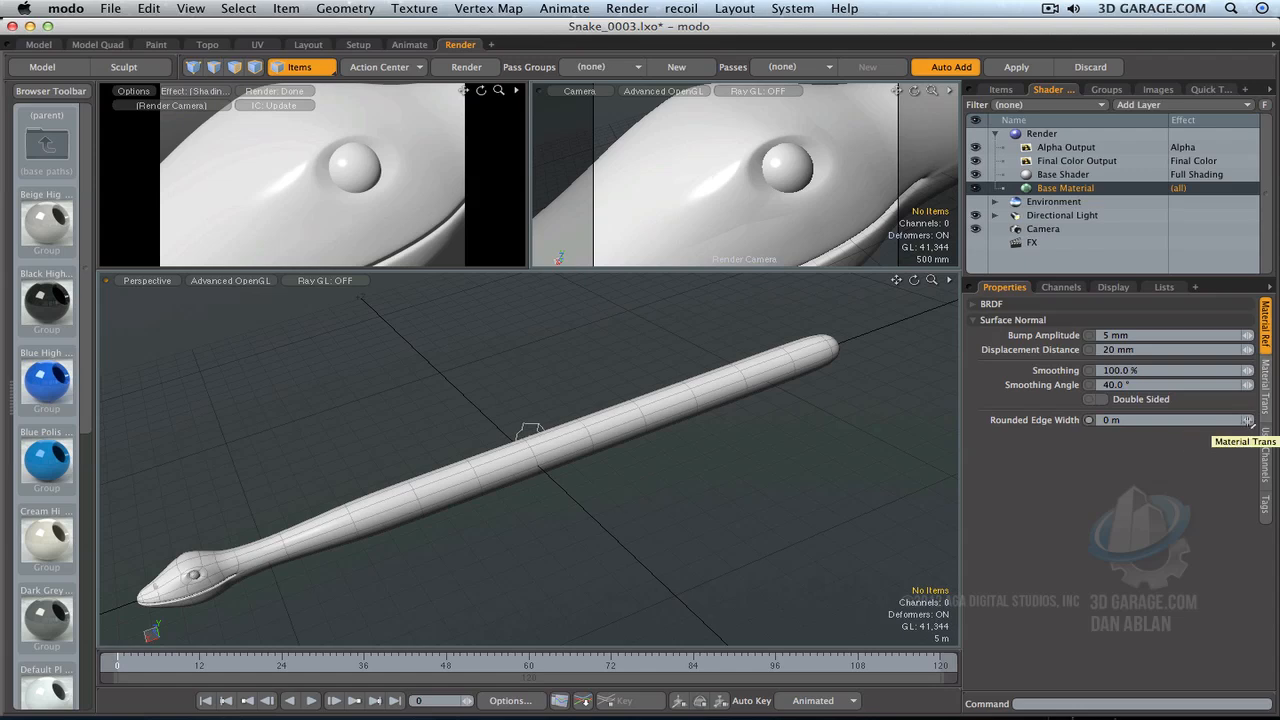
# Step: Try a Rounded Edge Width of about 29.3 mm and frame the snake's head and eyeball in the perspective view
pyautogui.moveTo(1248, 420); pyautogui.dragTo(1250, 420)
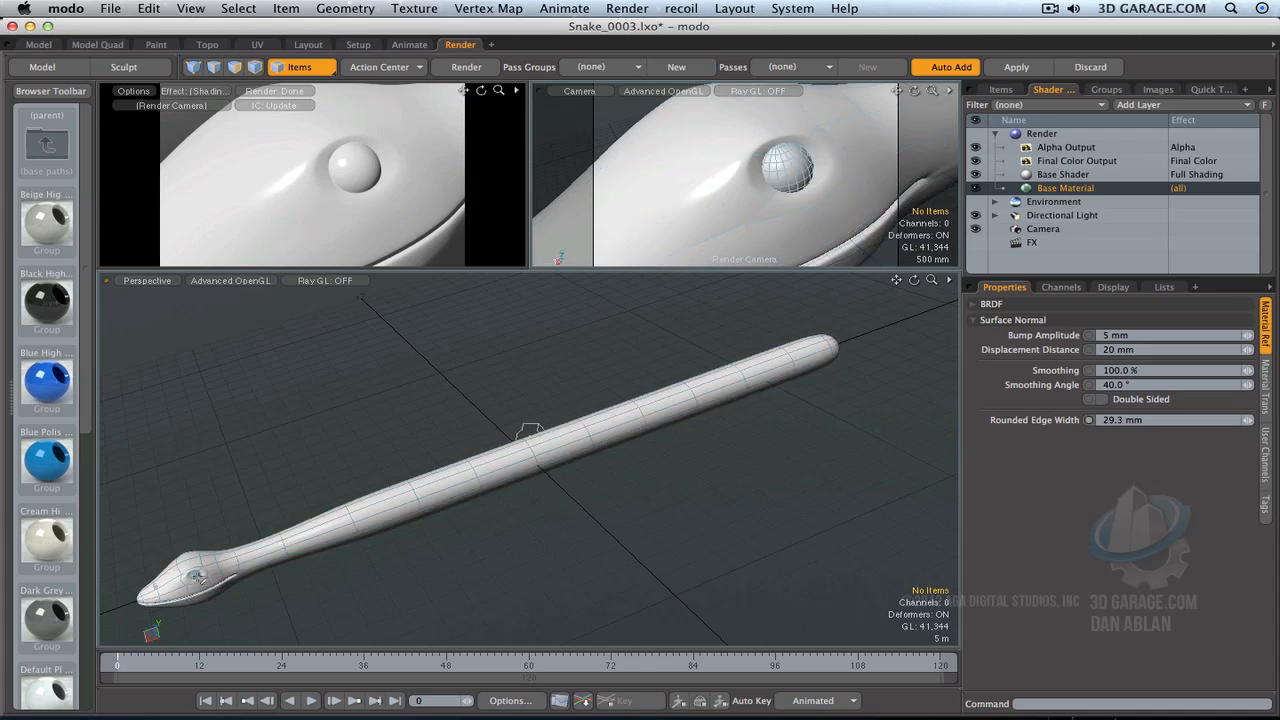
pyautogui.click(194, 575)
pyautogui.press('a')
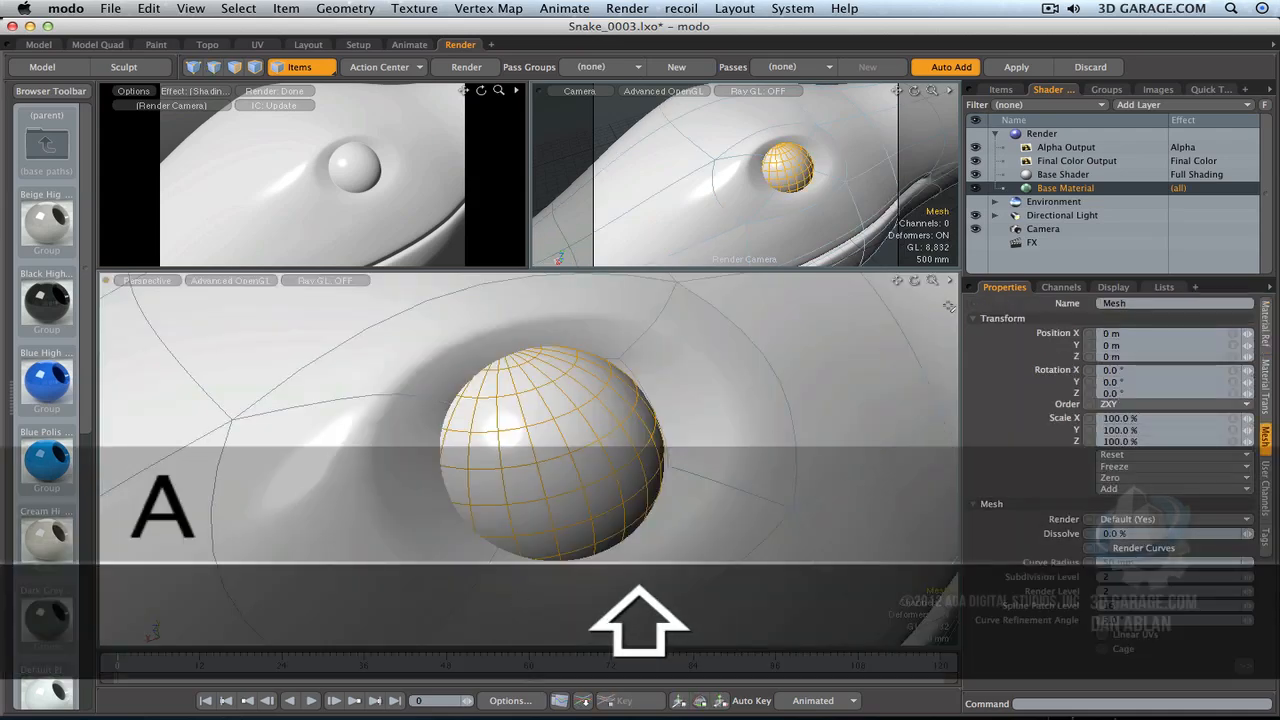
pyautogui.moveTo(934, 281); pyautogui.dragTo(800, 281)
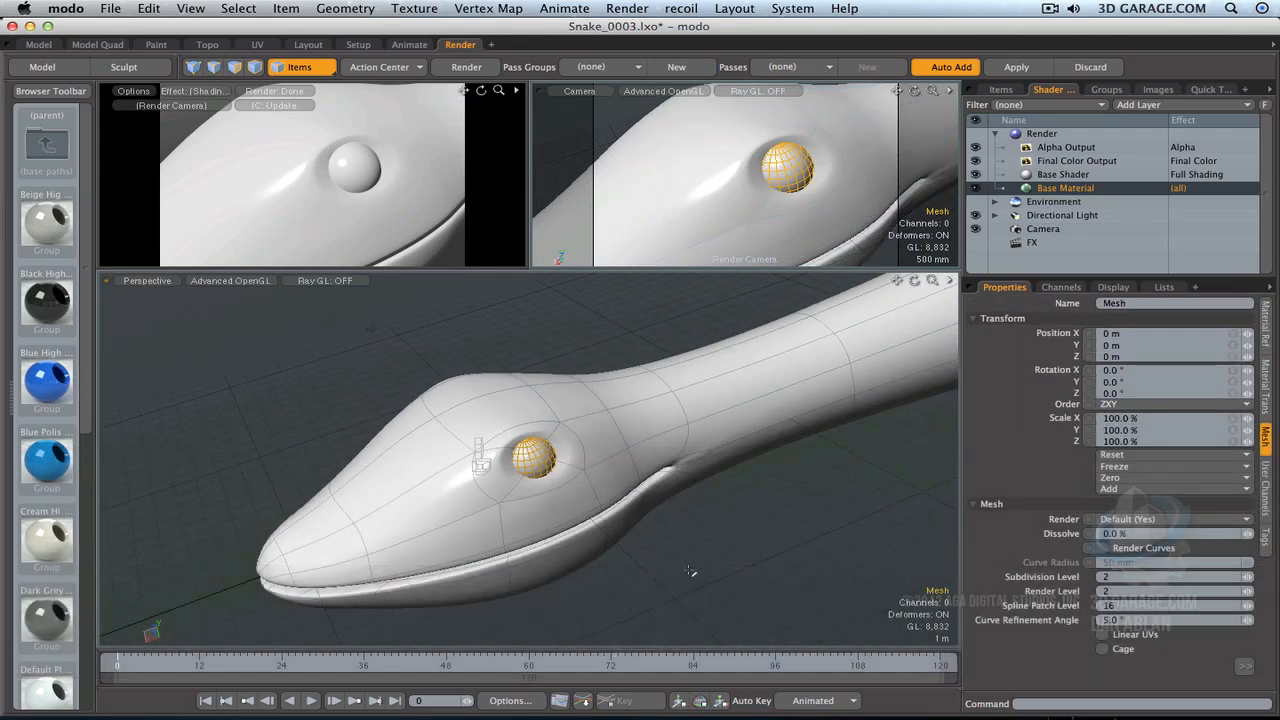
pyautogui.click(789, 562)
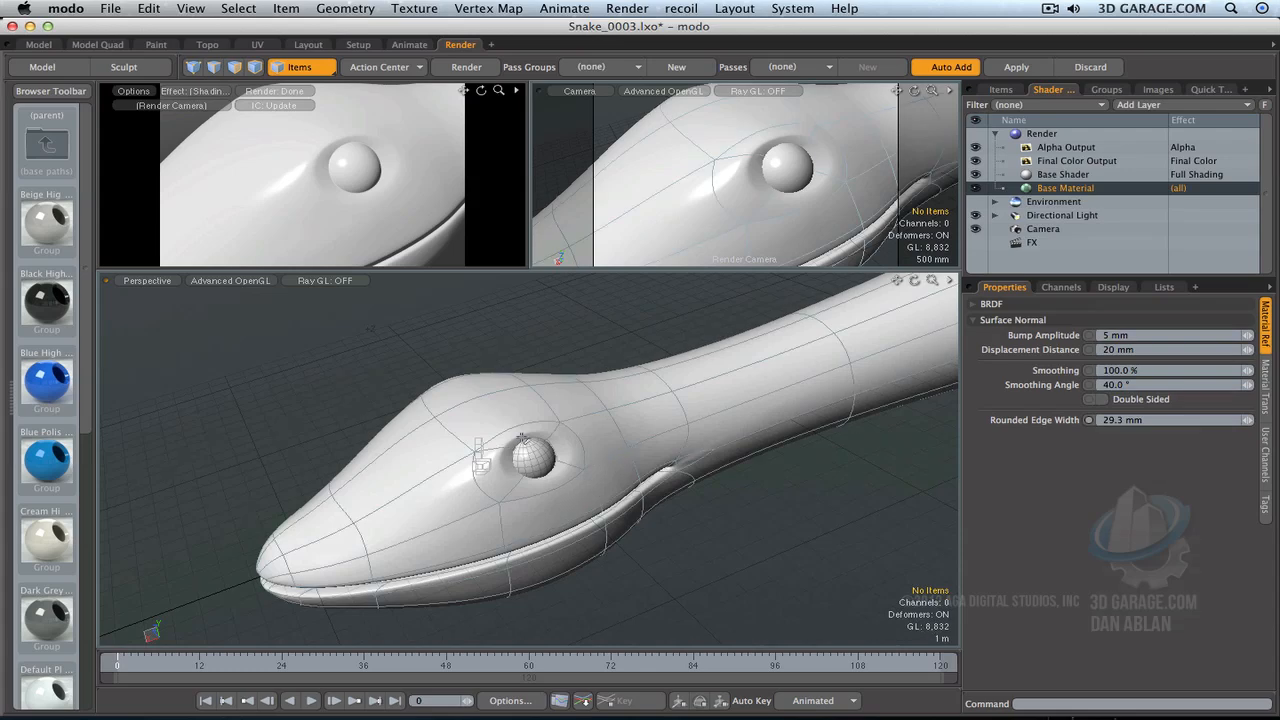
# Step: Set the Base Material's Rounded Edge Width to 1 m
pyautogui.click(1195, 420)
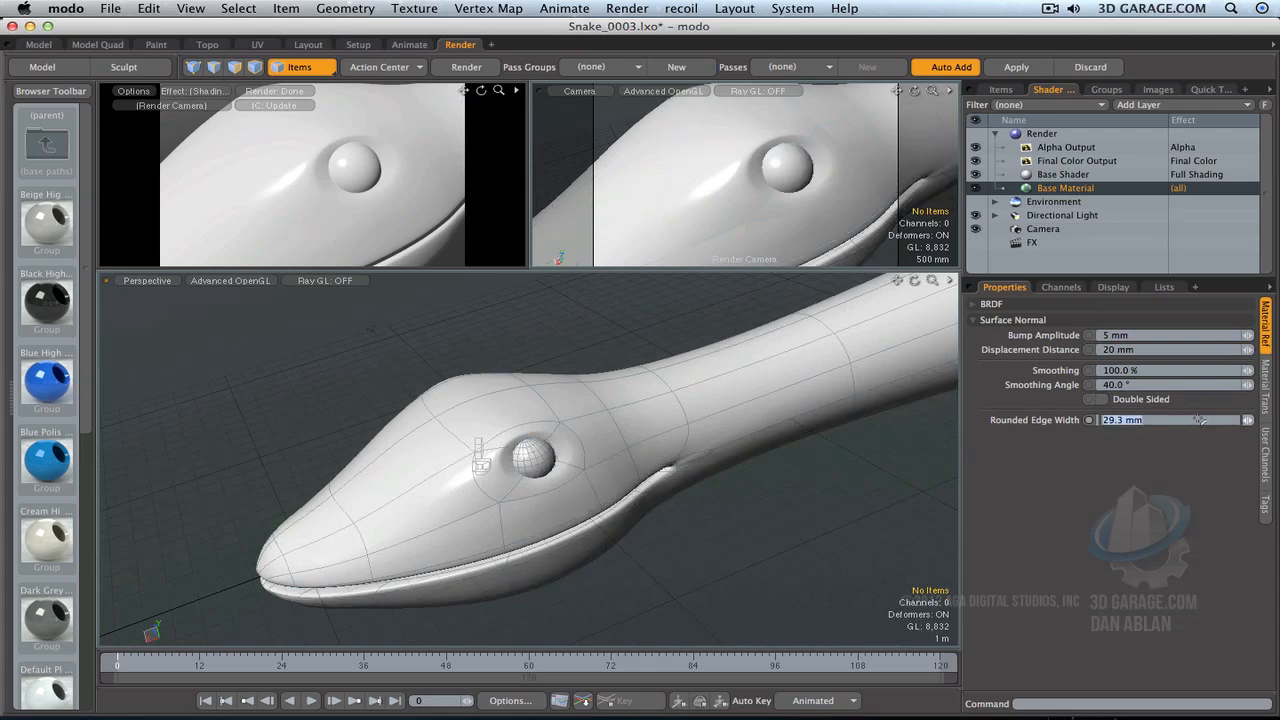
pyautogui.write('1')
pyautogui.press('Tab')
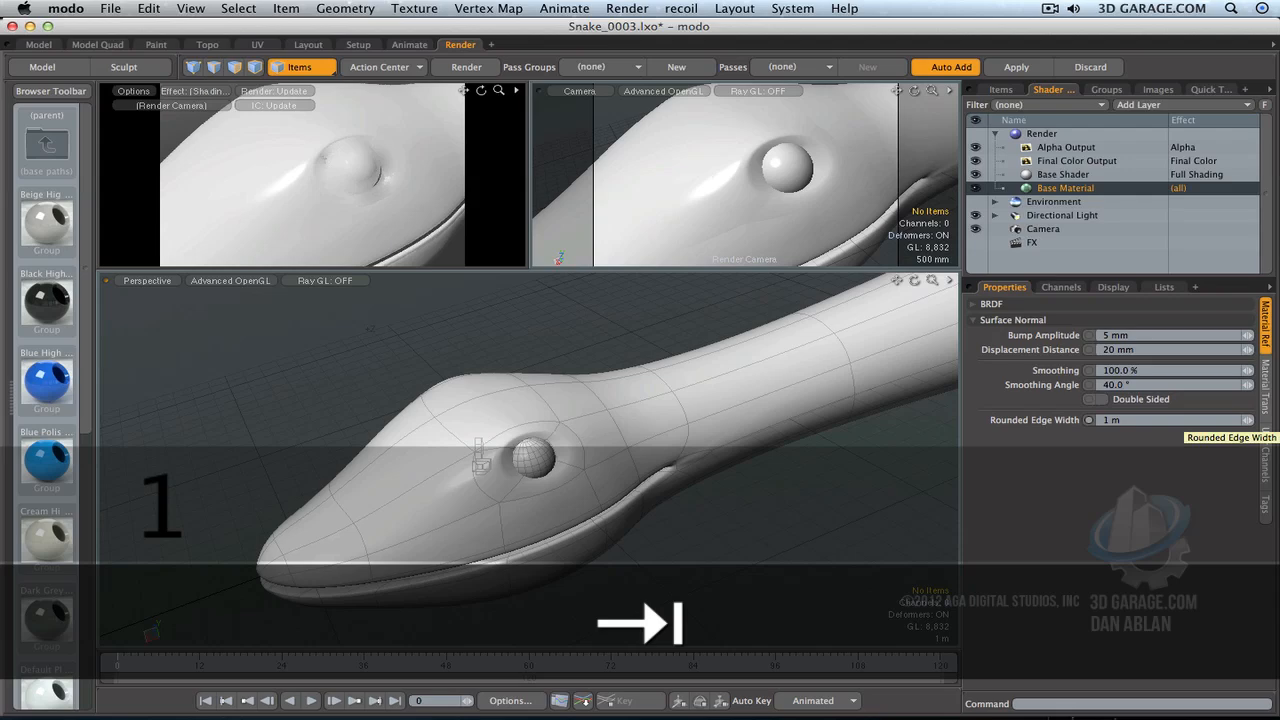
# Step: Set the Base Material's Rounded Edge Width to 80 mm
pyautogui.click(1130, 420)
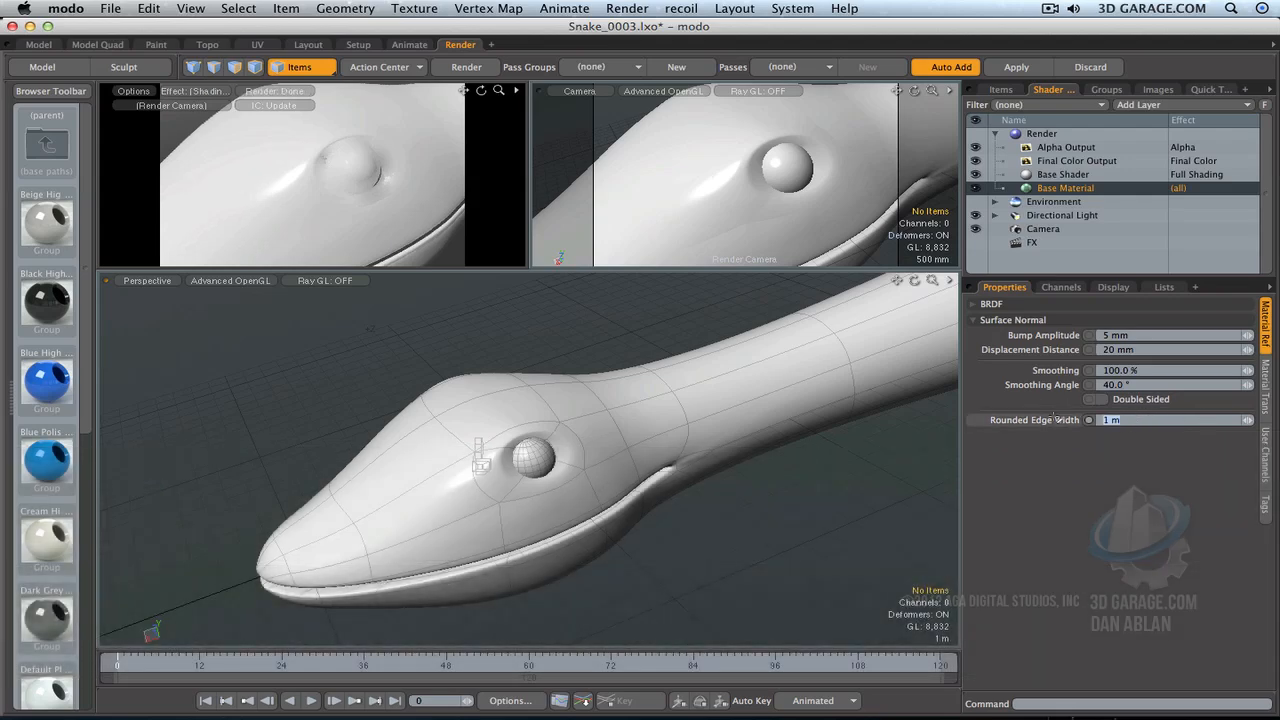
pyautogui.write('80 mm')
pyautogui.press('Return')
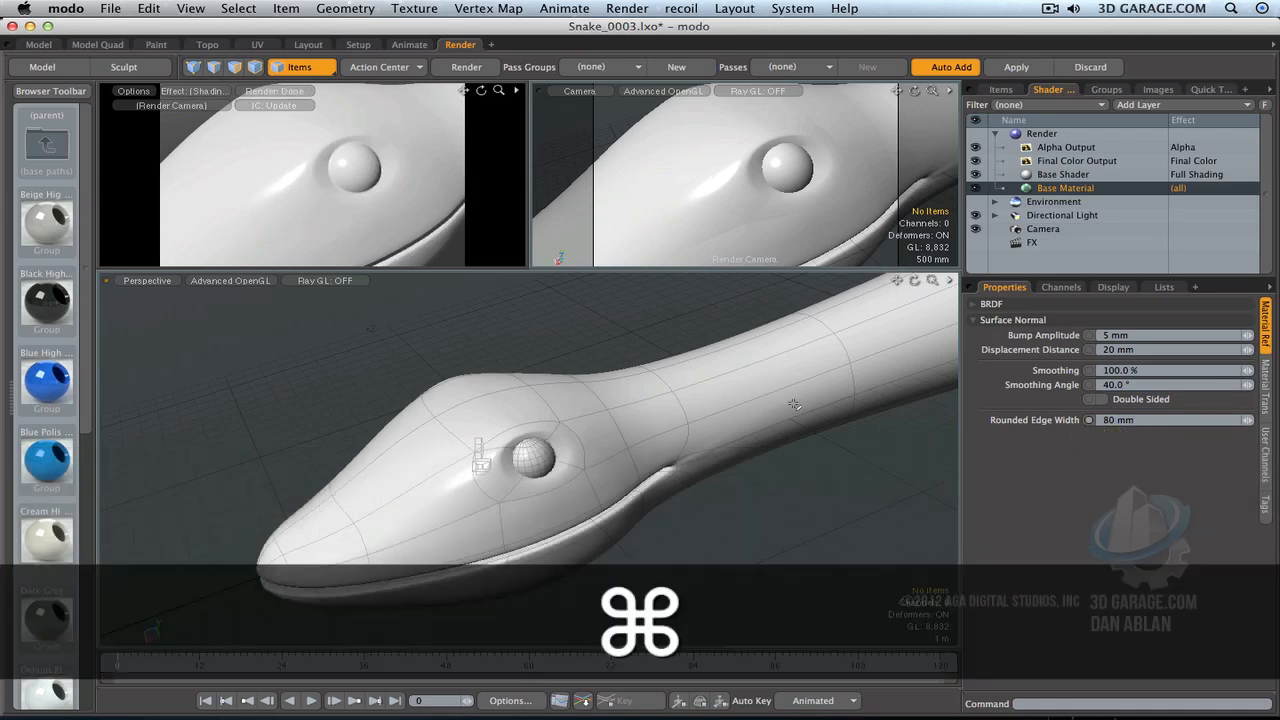
# Step: Save the snake scene incrementally and orbit the render camera around the eye
pyautogui.click(110, 8)
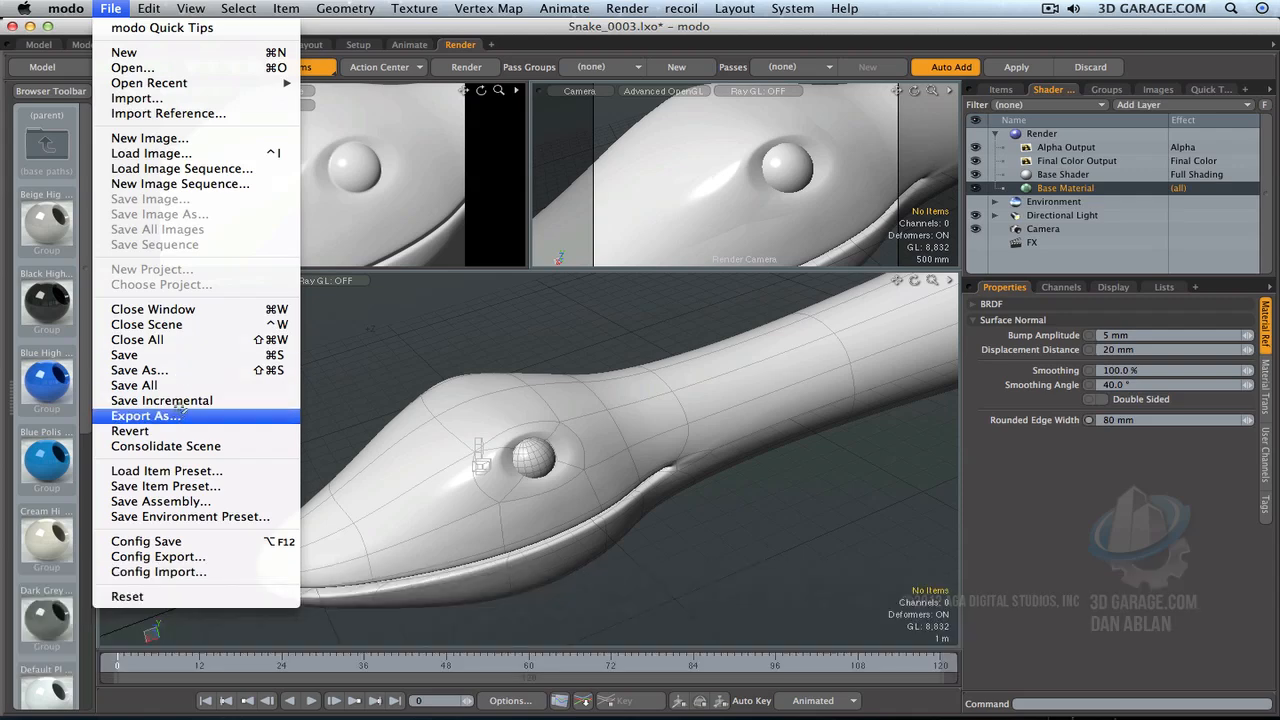
pyautogui.click(161, 400)
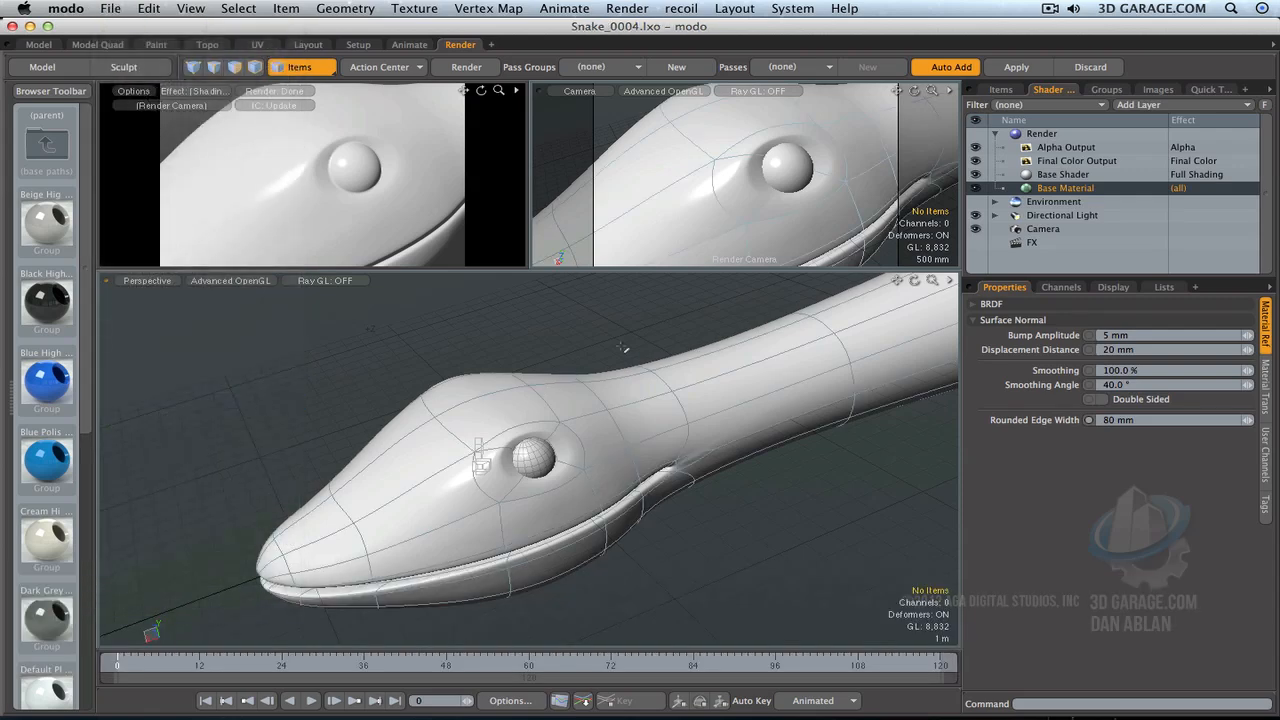
pyautogui.moveTo(914, 90); pyautogui.dragTo(918, 90)
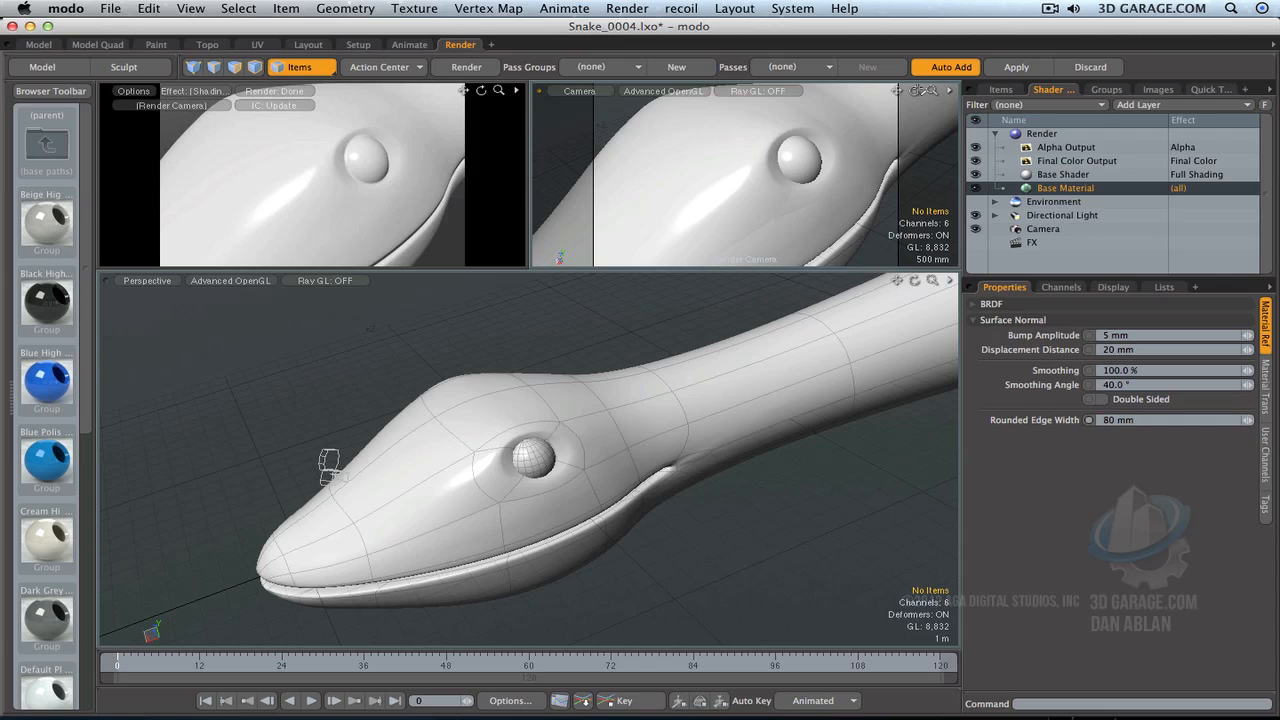
# Step: Create a new scene, add a default cube as its own item in the Model layout, and fit it in the view
pyautogui.click(1000, 89)
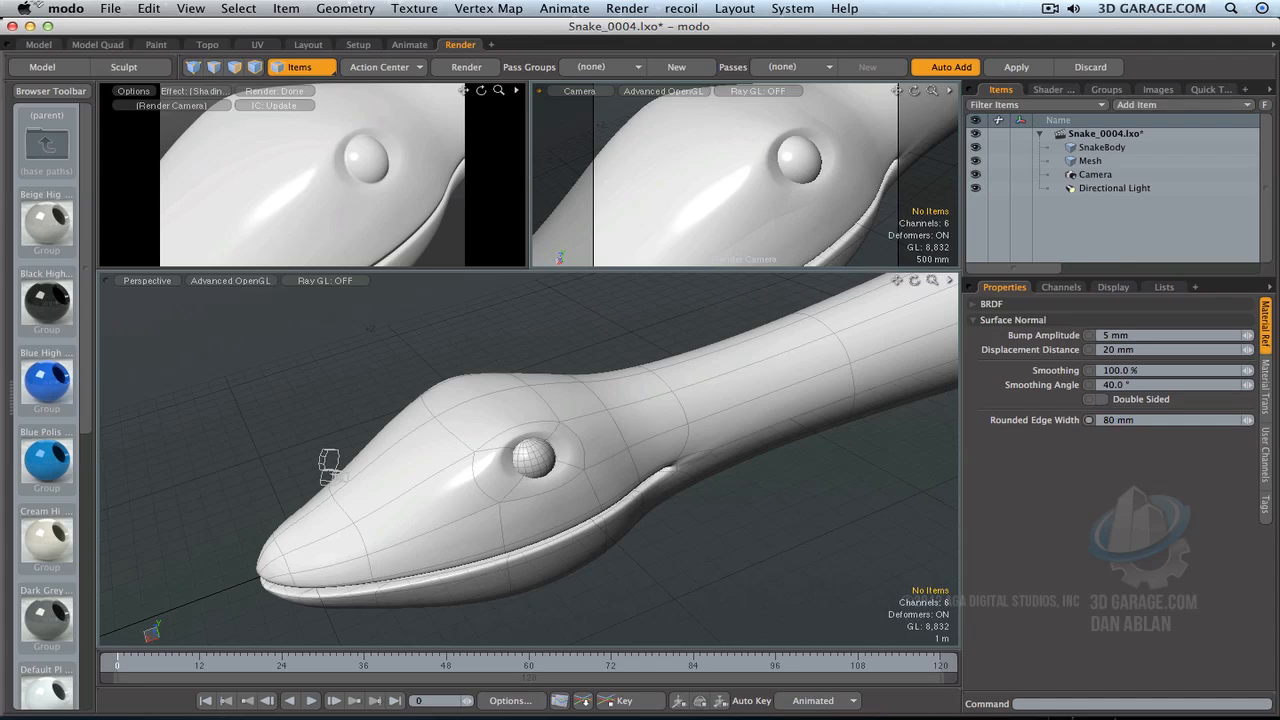
pyautogui.click(110, 8)
pyautogui.click(118, 51)
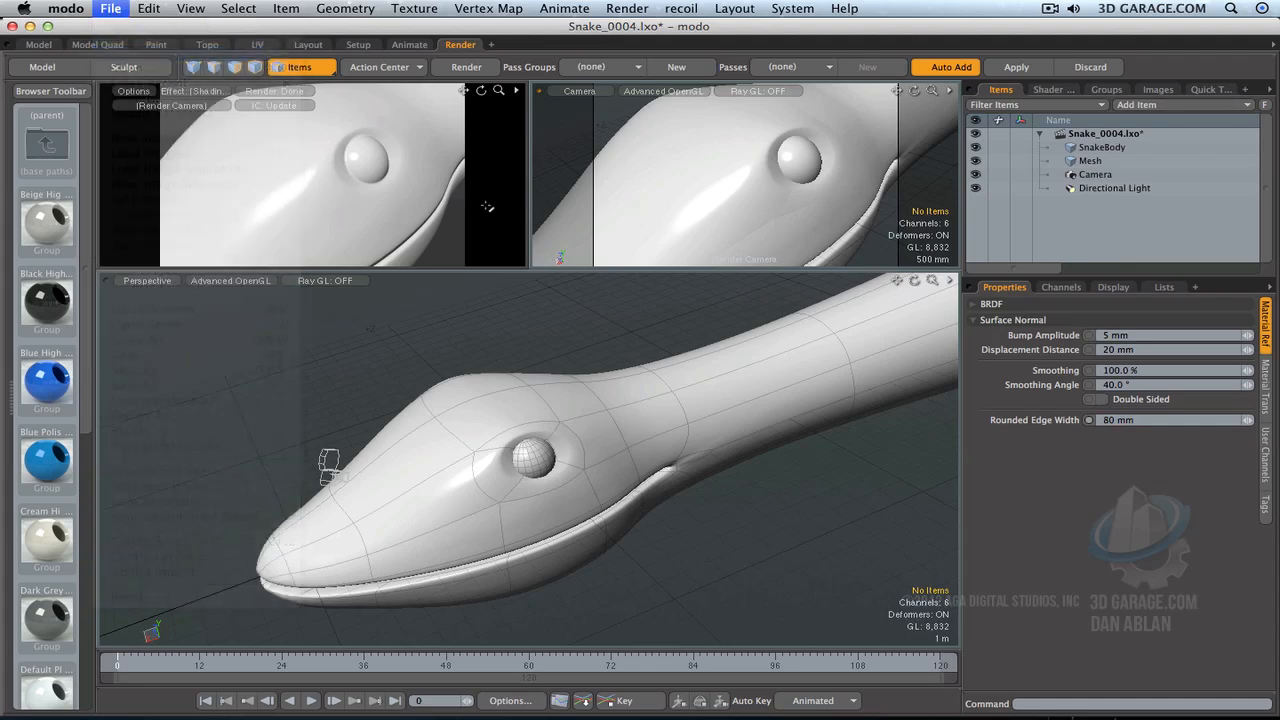
pyautogui.click(42, 66)
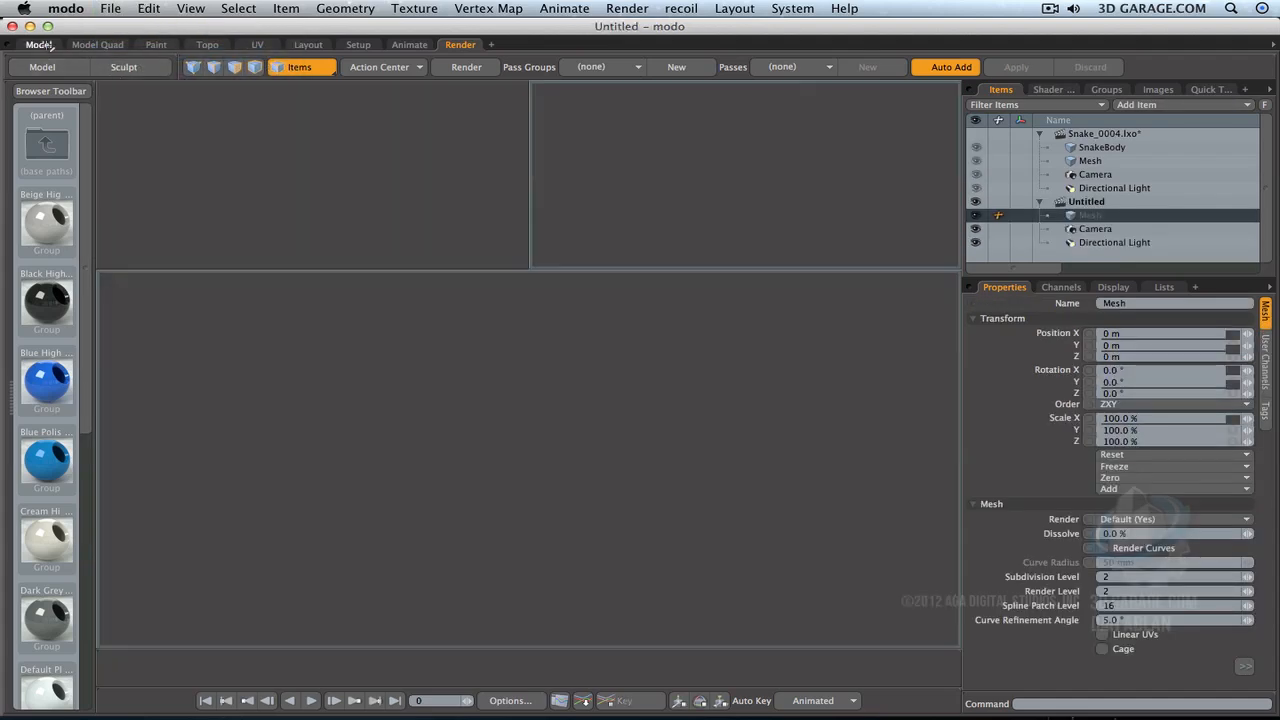
pyautogui.click(25, 98)
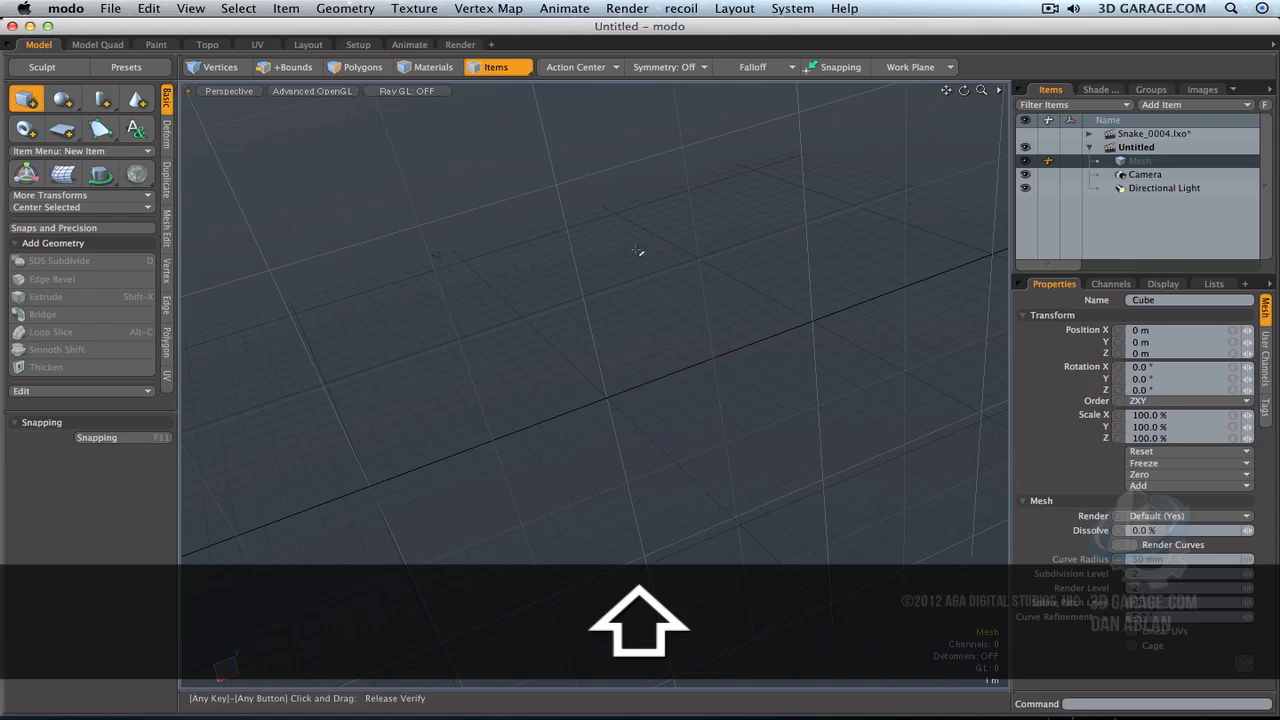
pyautogui.hotkey('shift', 'a')
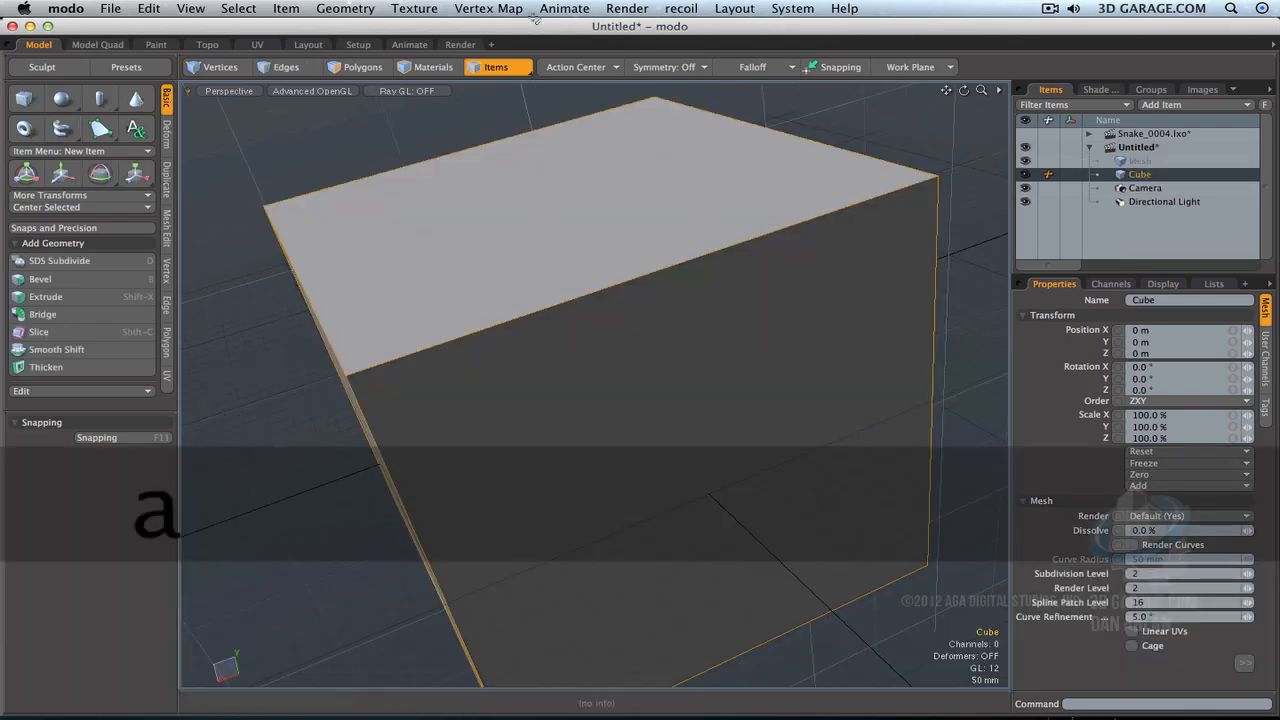
# Step: Return to the Render layout and angle the render camera to show the cube's top and two sides
pyautogui.click(460, 44)
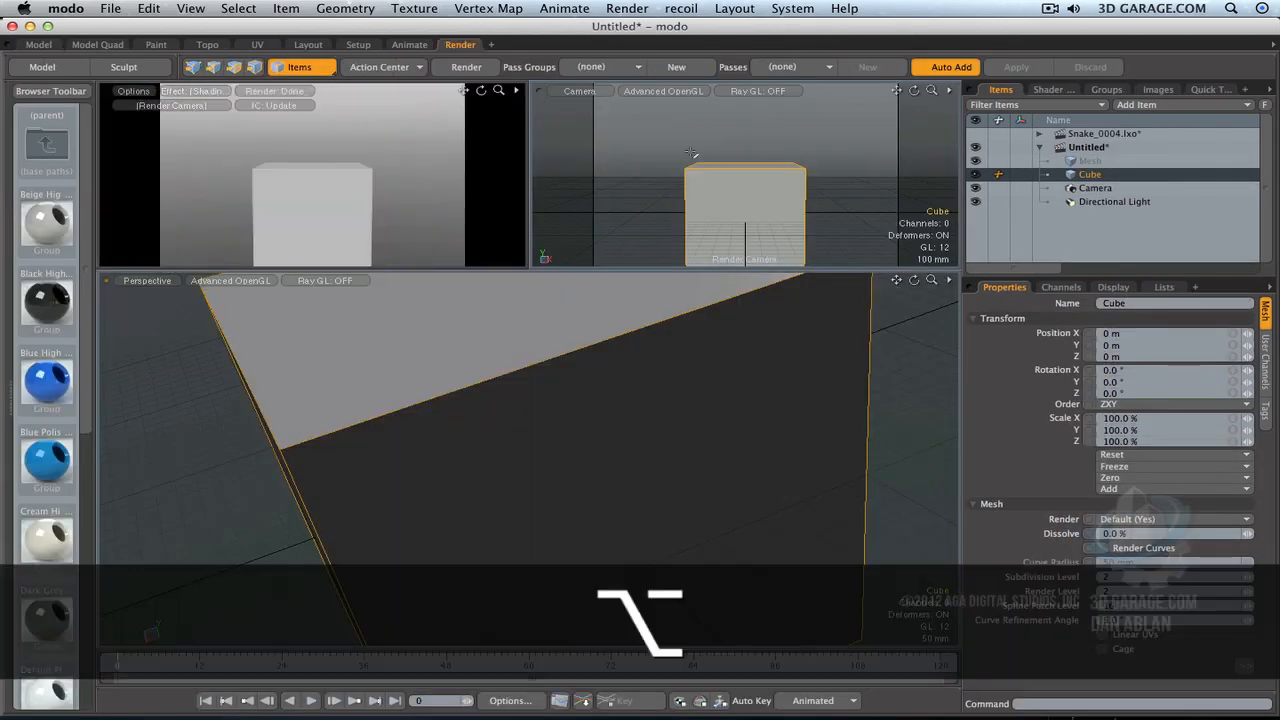
pyautogui.keyDown('alt'); pyautogui.moveTo(820, 163); pyautogui.dragTo(822, 182); pyautogui.keyUp('alt')
pyautogui.moveTo(933, 90)
pyautogui.mouseDown()
pyautogui.moveTo(966, 90)
pyautogui.moveTo(945, 90)
pyautogui.mouseUp()
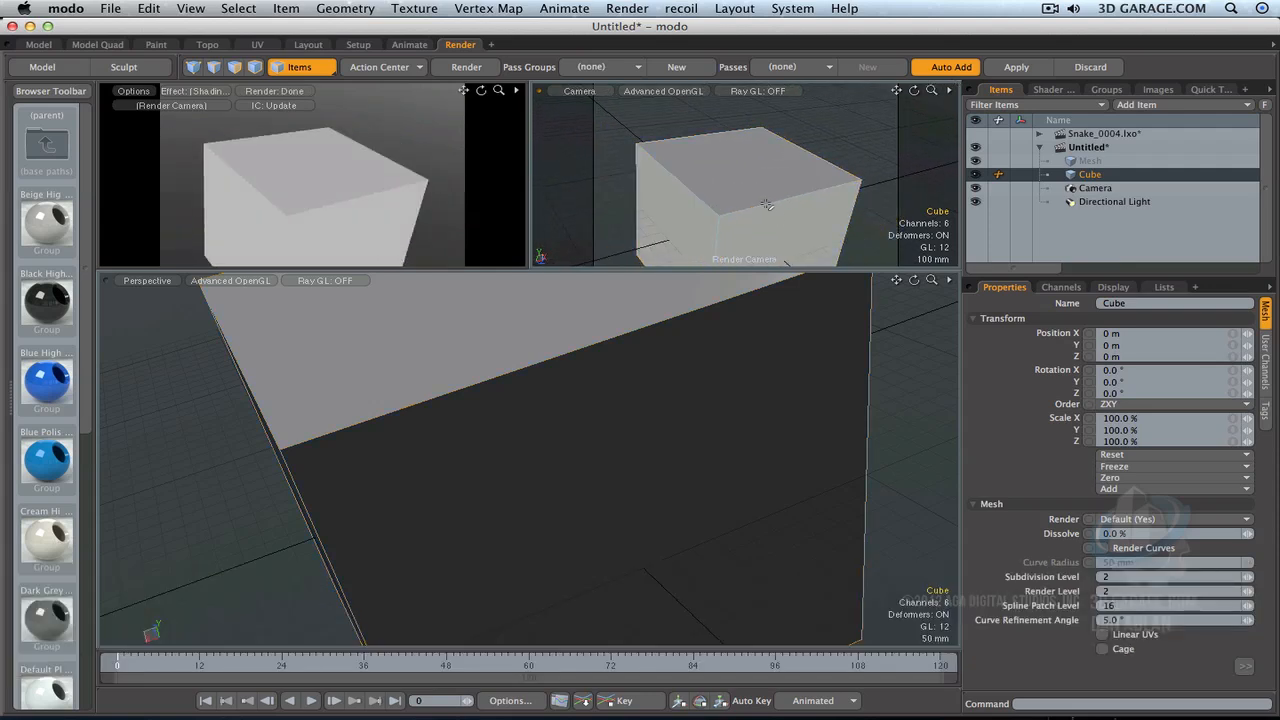
# Step: Select the edge loop around one face of the cube plus an adjoining top edge, and bevel them by 15 mm
pyautogui.press('Escape')
pyautogui.click(237, 67)
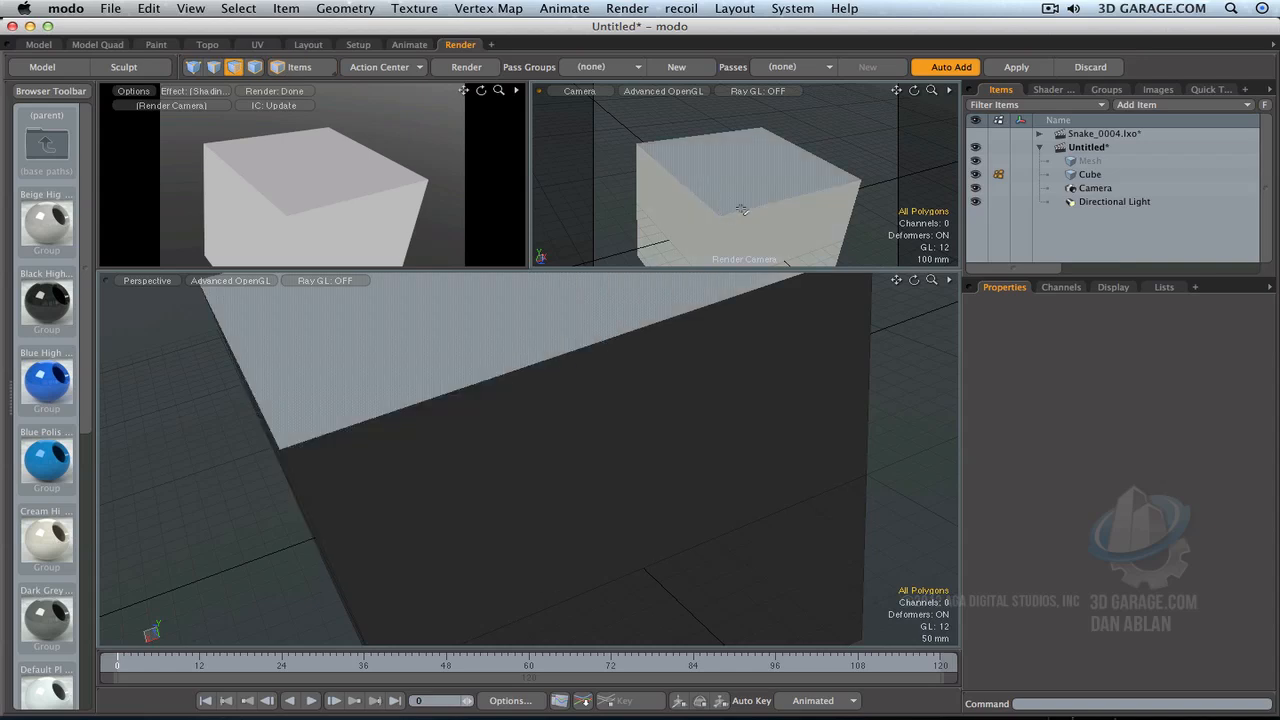
pyautogui.press('space')
pyautogui.press('space')
pyautogui.doubleClick(753, 209)
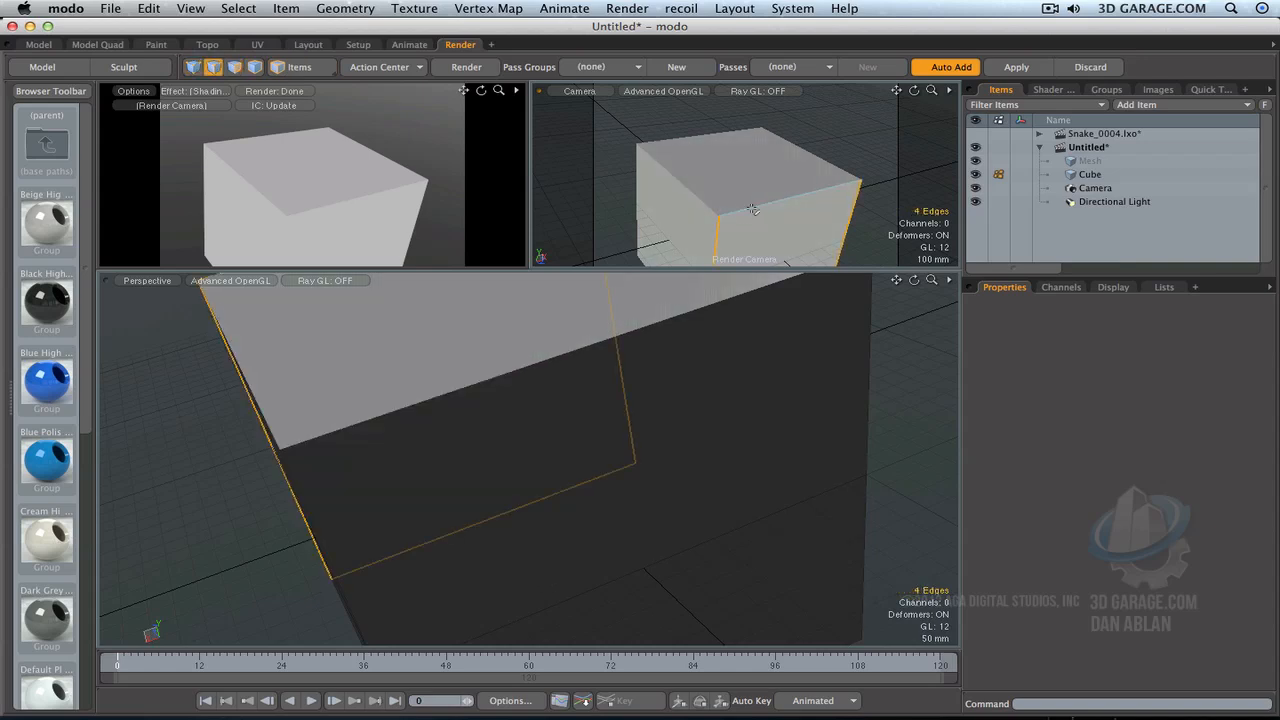
pyautogui.press('shift')
pyautogui.press('b')
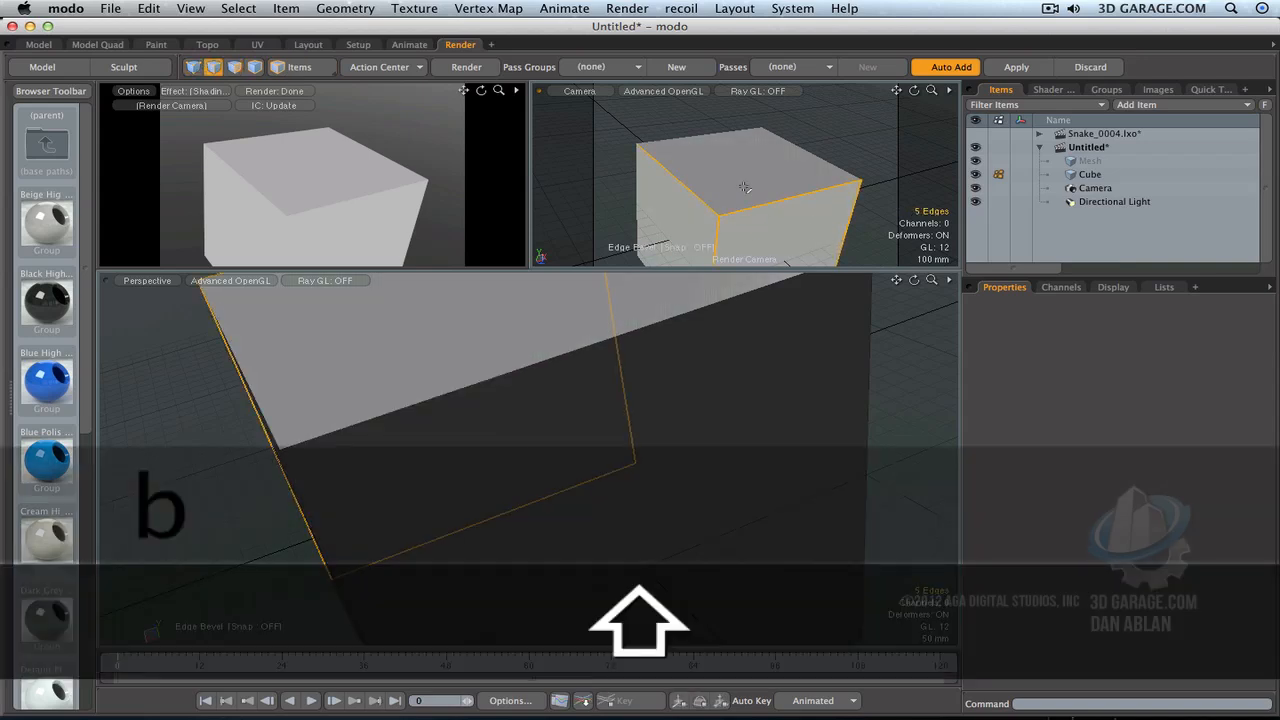
pyautogui.moveTo(741, 187); pyautogui.dragTo(744, 187)
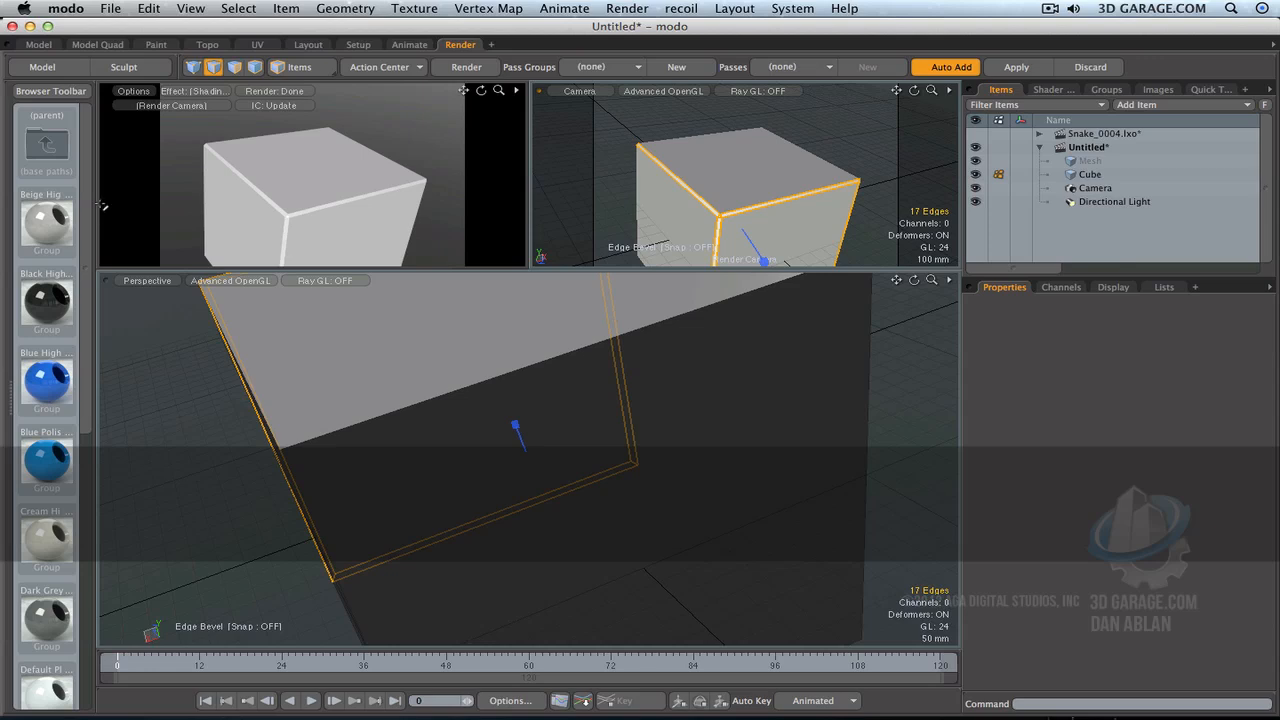
# Step: Set the edge bevel's Round Level to 2
pyautogui.click(45, 67)
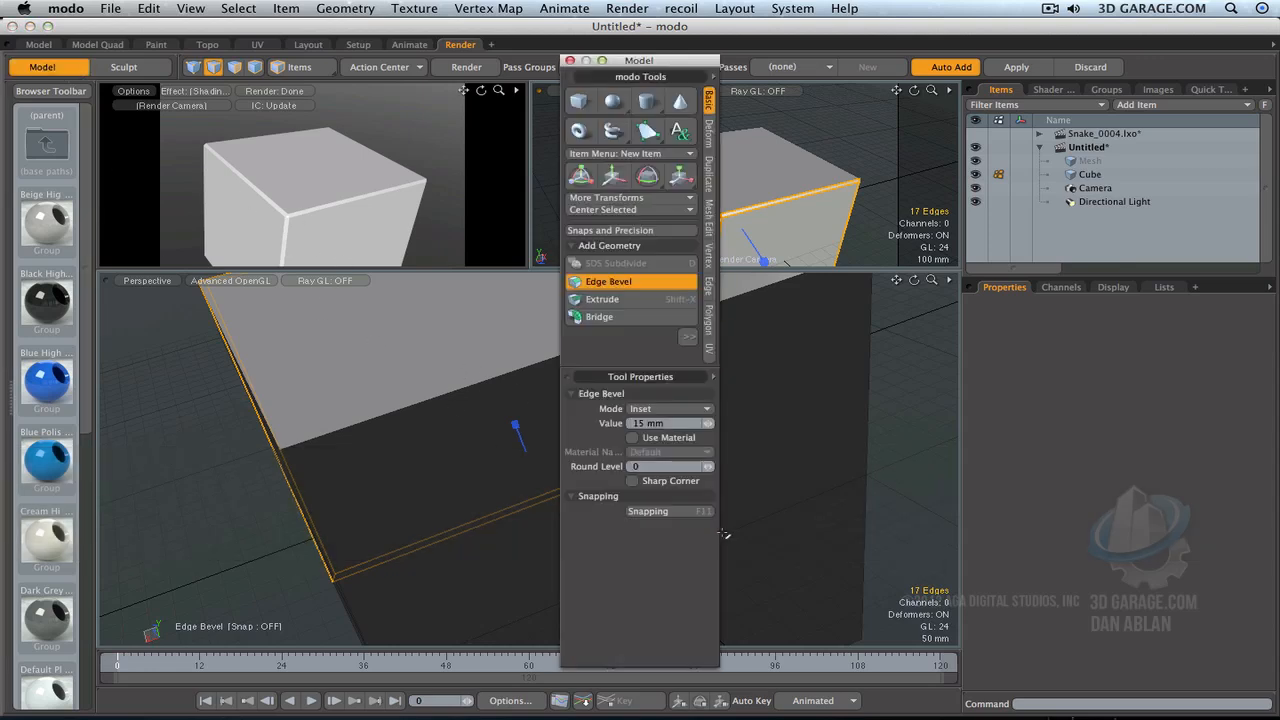
pyautogui.click(709, 464)
pyautogui.click(709, 464)
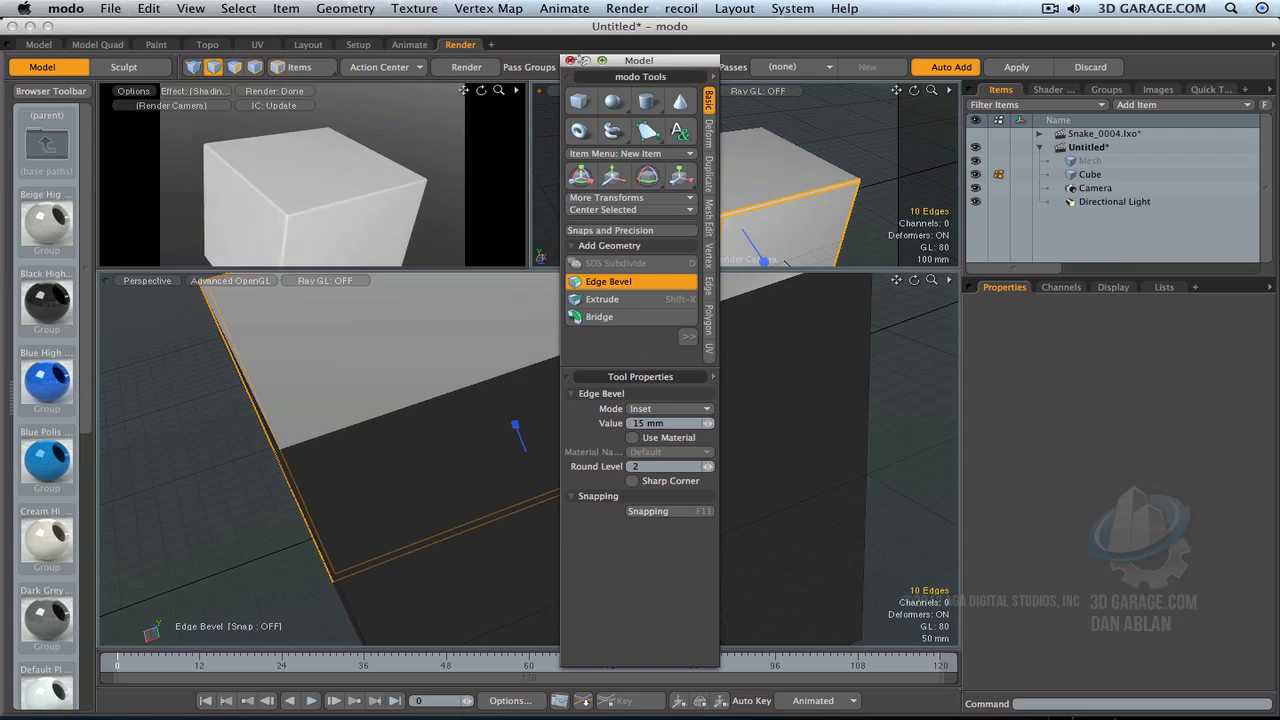
pyautogui.click(569, 60)
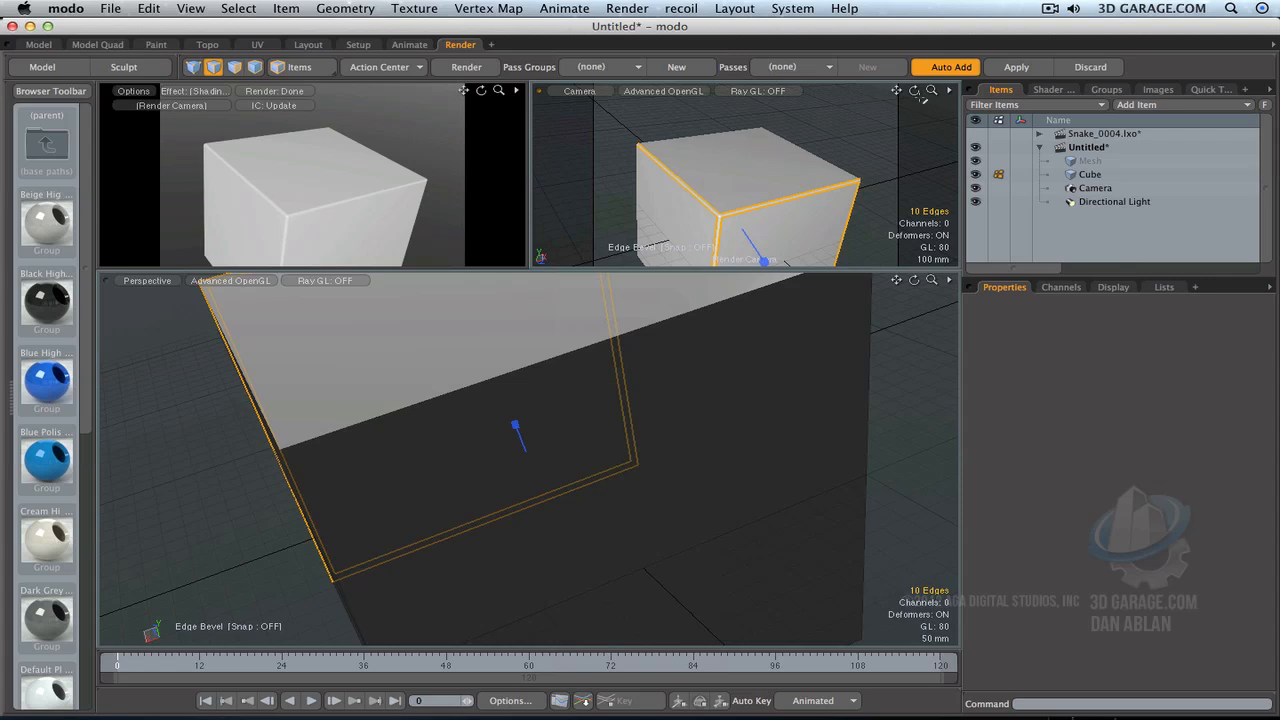
# Step: Undo the rounded edge bevel and the edge selection on the cube
pyautogui.hotkey('ctrl', 'z')
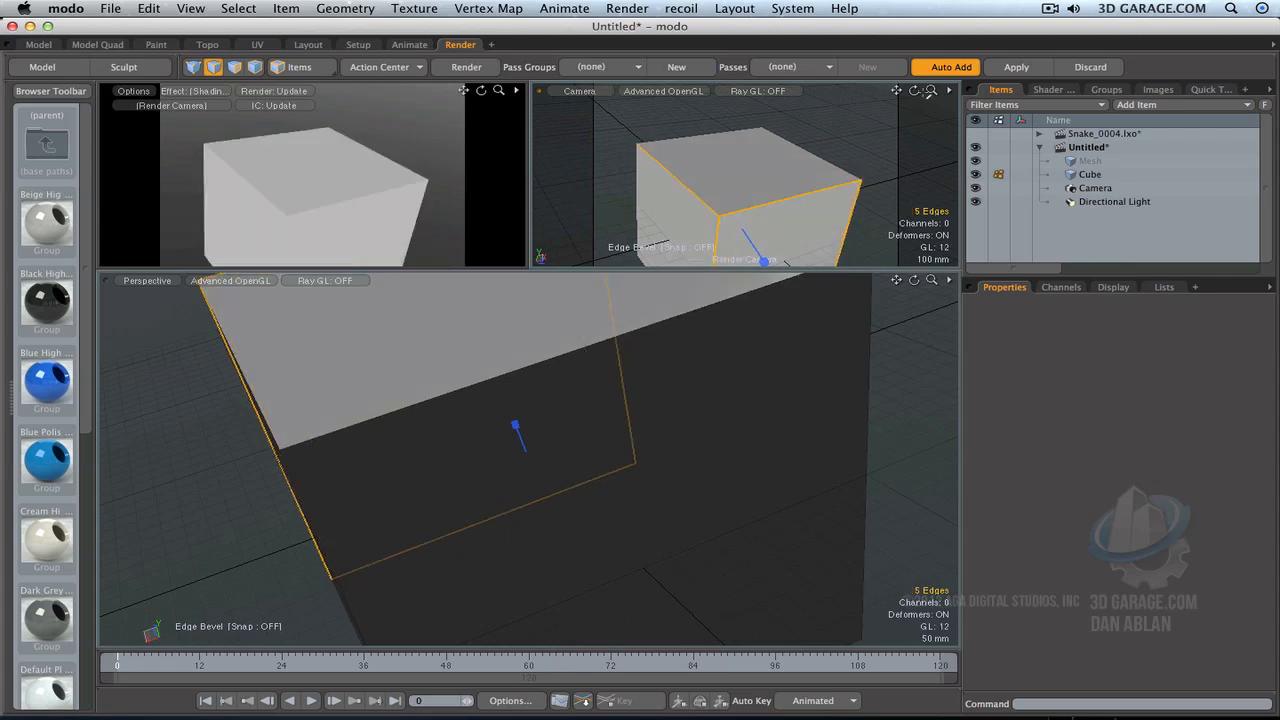
pyautogui.hotkey('ctrl', 'z')
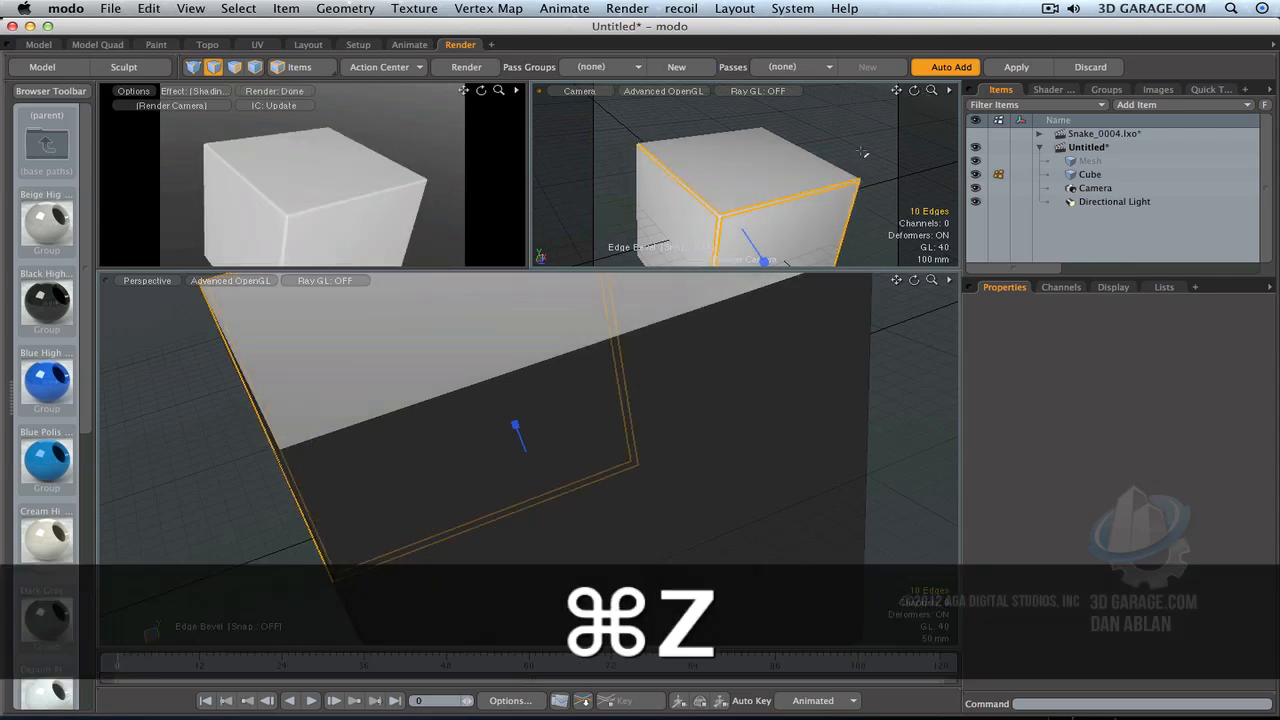
pyautogui.hotkey('ctrl', 'z')
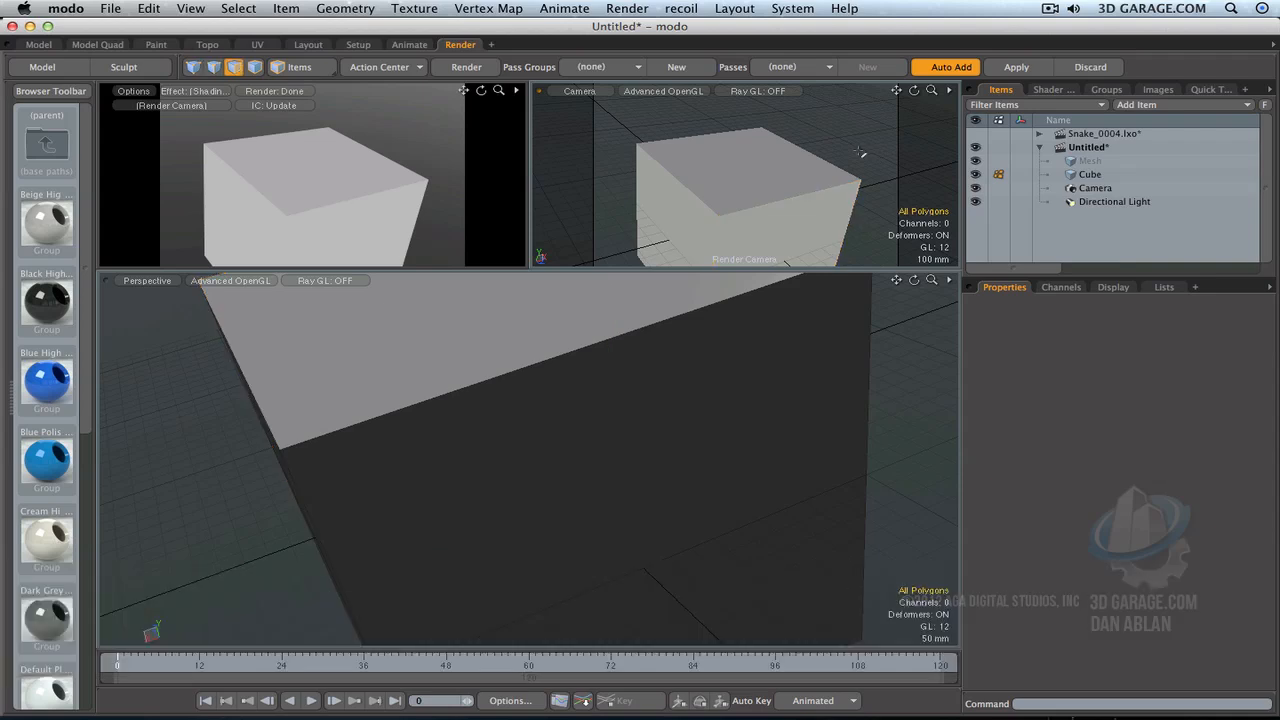
# Step: Set the cube scene's Base Material to a Rounded Edge Width of about 16.4 mm and bring the render camera closer to the corner
pyautogui.click(1053, 90)
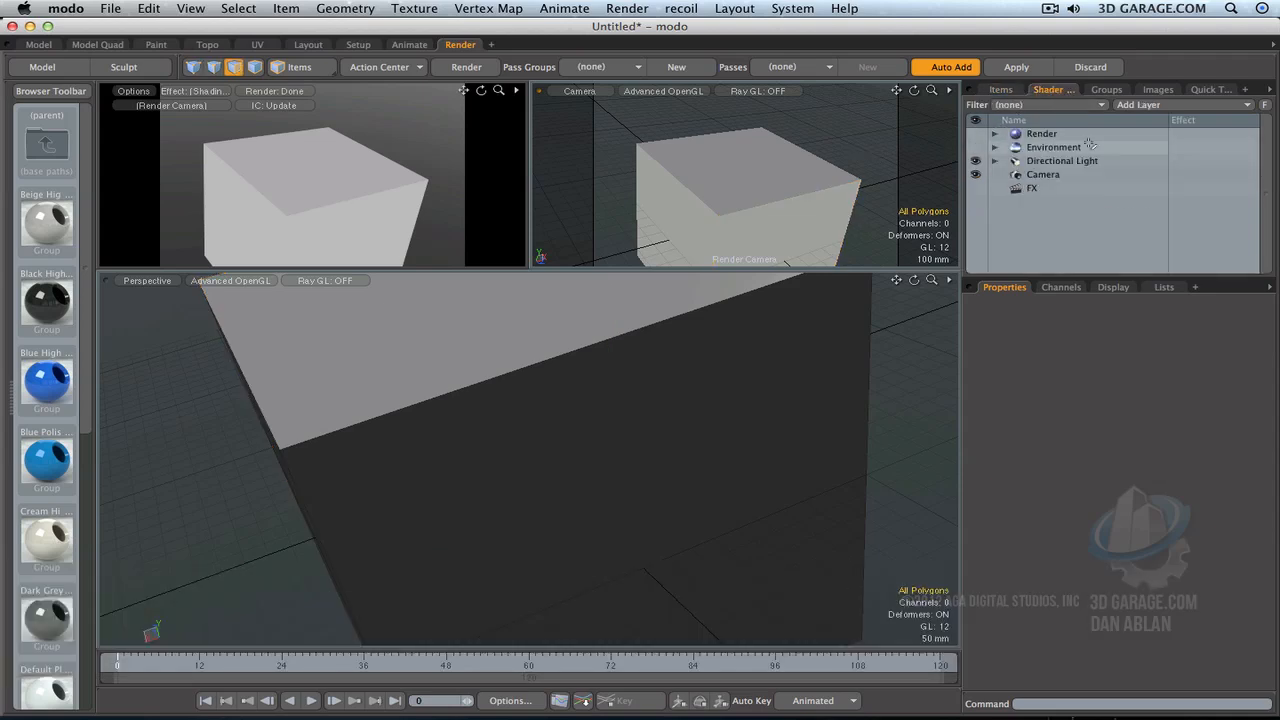
pyautogui.click(993, 134)
pyautogui.click(1078, 186)
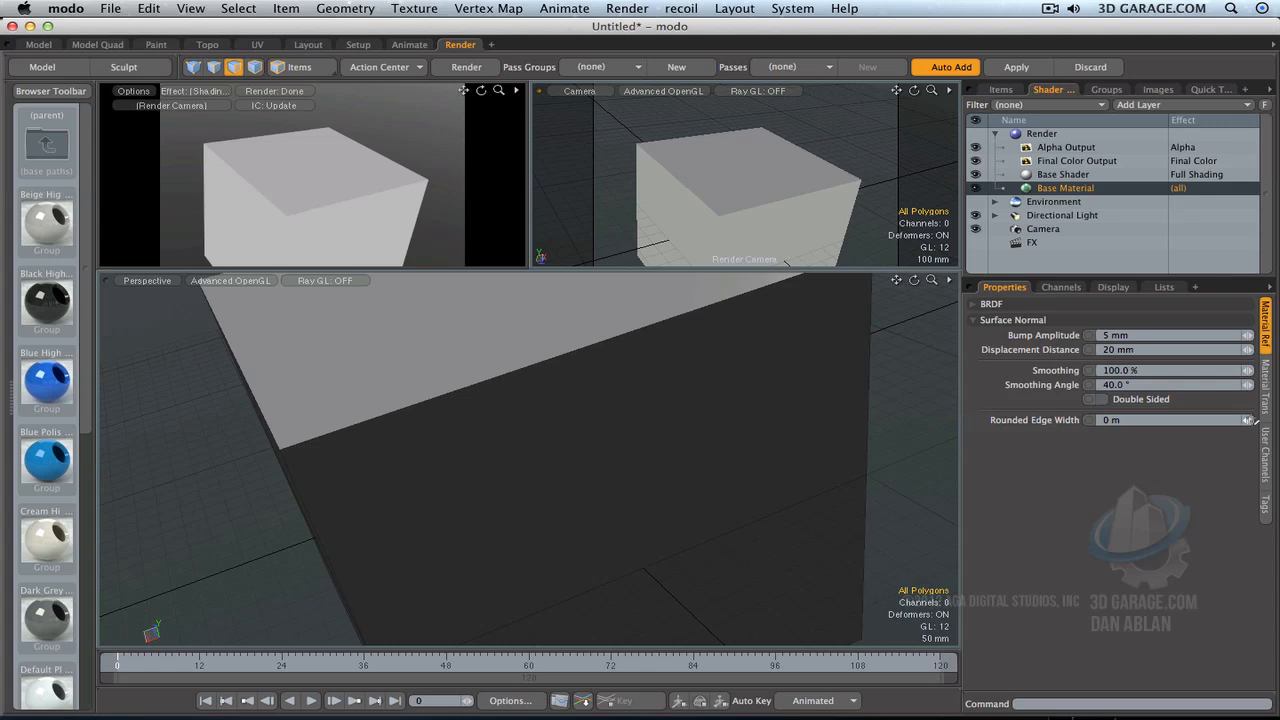
pyautogui.moveTo(1248, 420); pyautogui.dragTo(1256, 421)
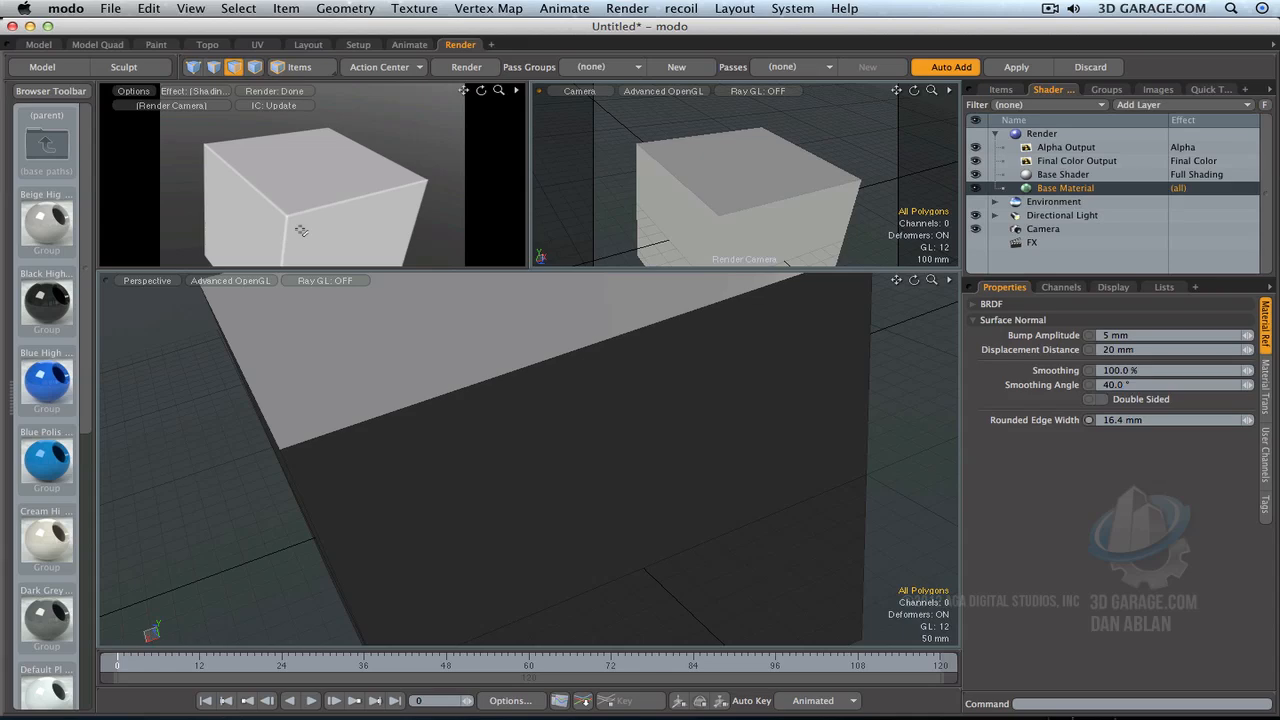
pyautogui.moveTo(499, 91); pyautogui.dragTo(465, 91)
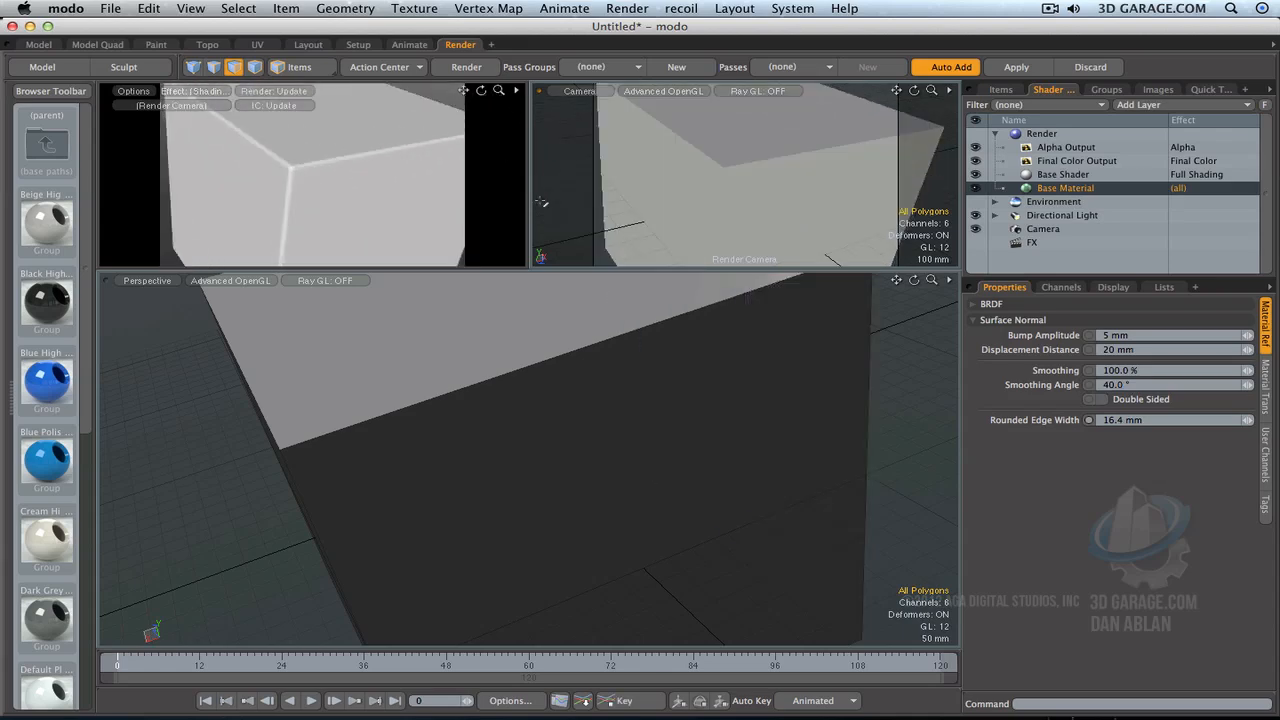
# Step: Return to the Snake_0004.lxo scene and move the eyeball geometry from the Mesh item into the SnakeBody item
pyautogui.click(1004, 89)
pyautogui.click(1072, 133)
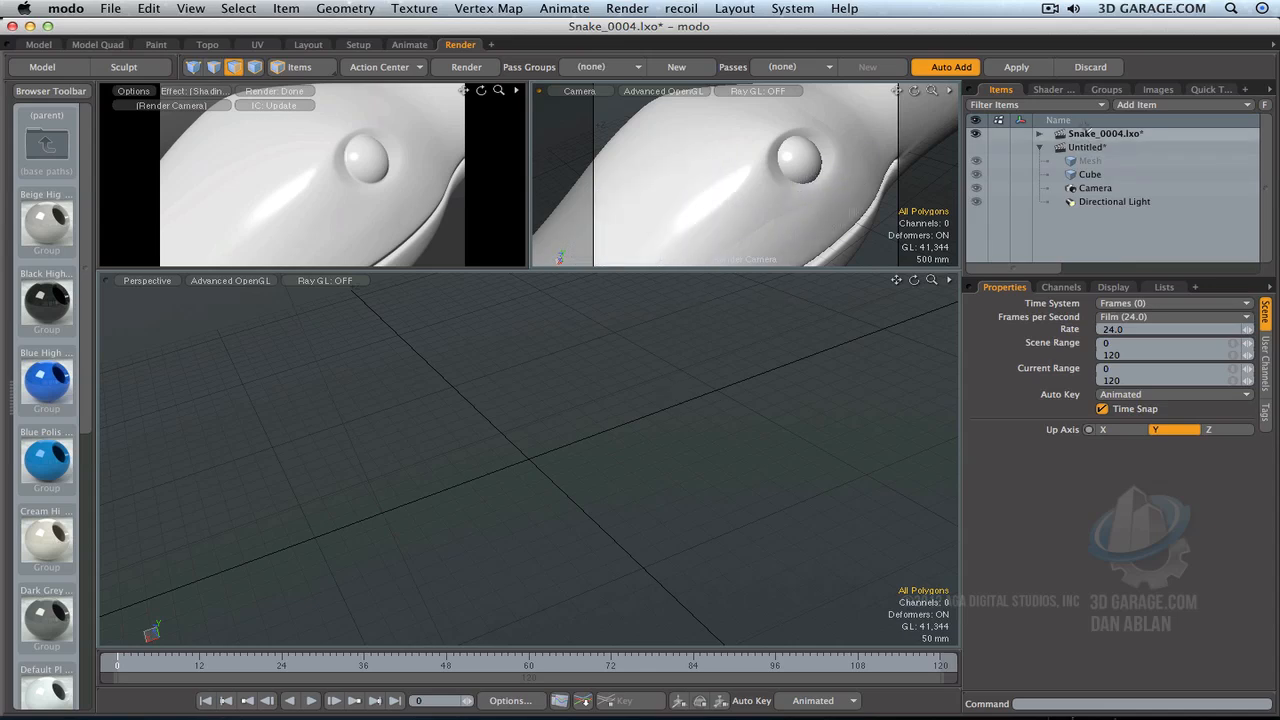
pyautogui.click(1041, 133)
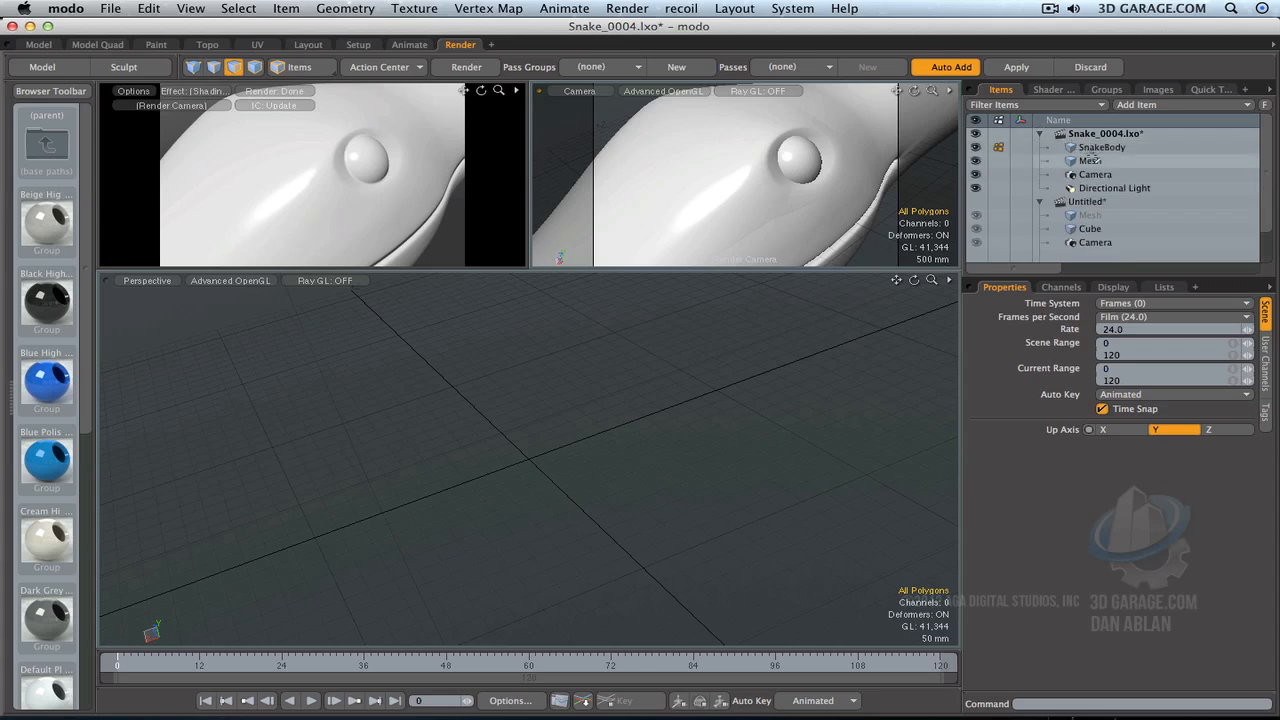
pyautogui.click(1090, 161)
pyautogui.press('super+x')
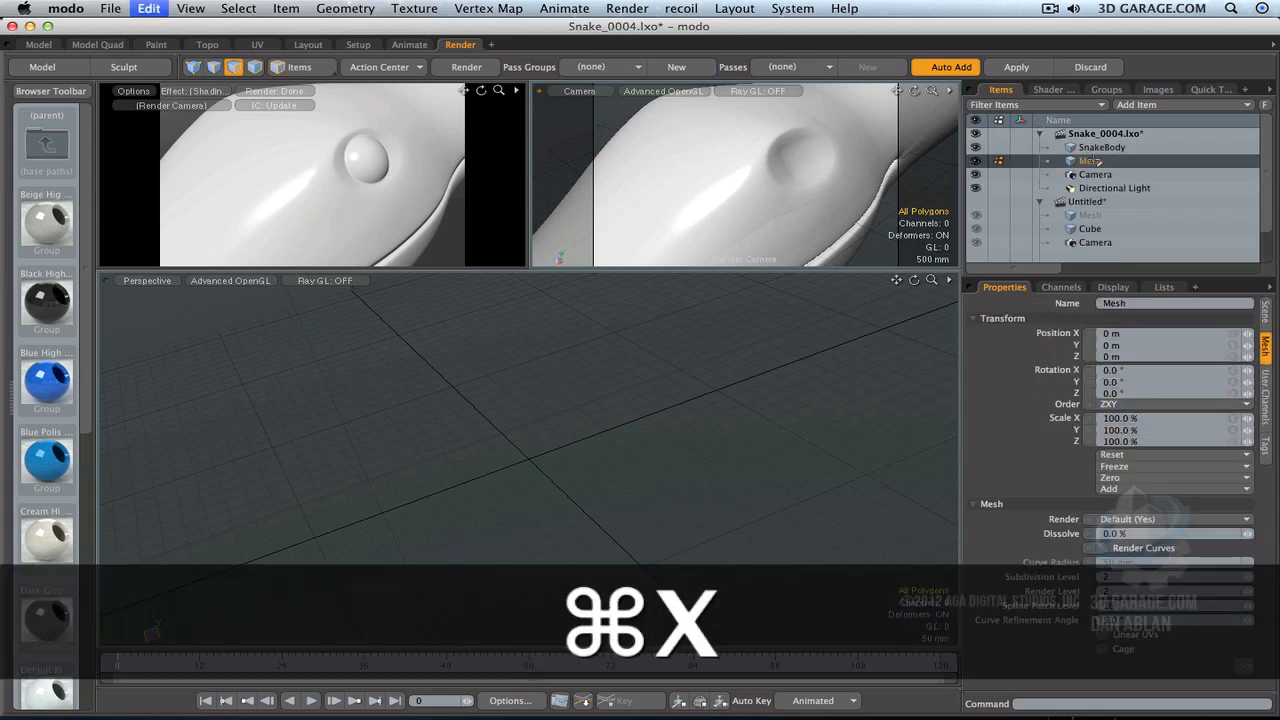
pyautogui.click(1097, 147)
pyautogui.press('super+v')
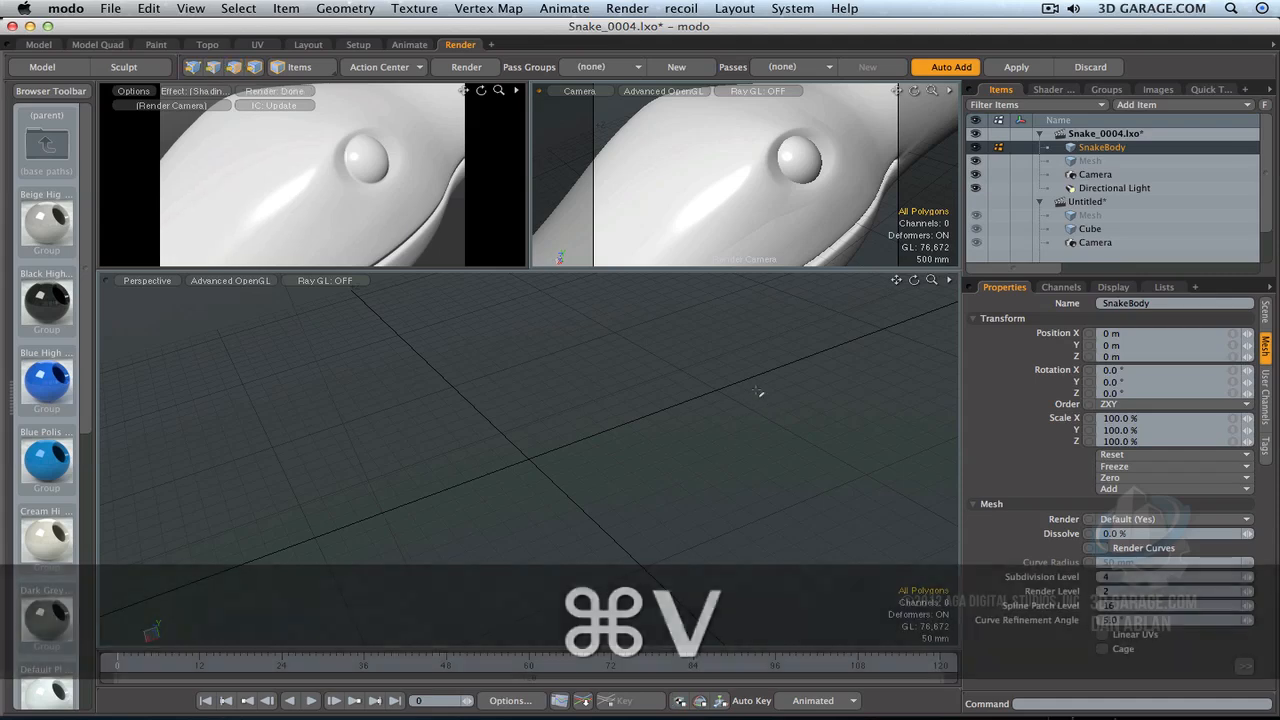
# Step: Select the eyeball polygons in SnakeBody, frame them in the camera view, and show the whole head in the perspective view
pyautogui.hotkey('shift', 'a')
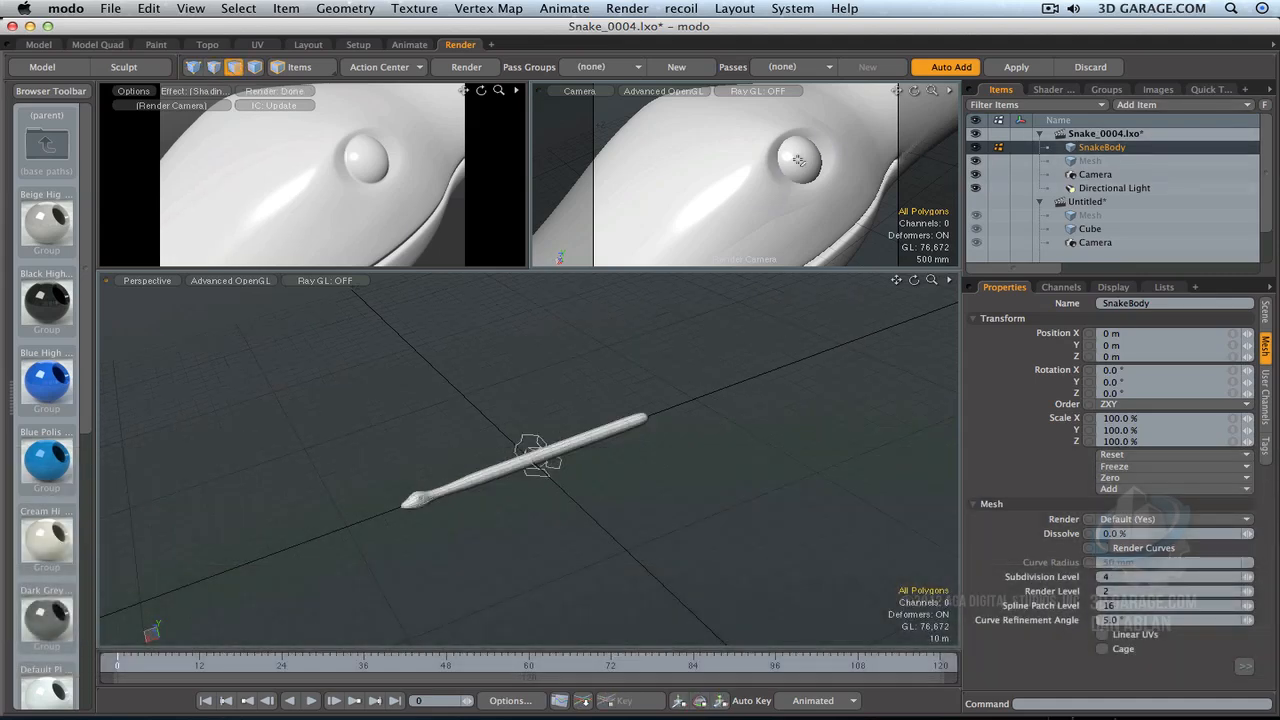
pyautogui.doubleClick(798, 160)
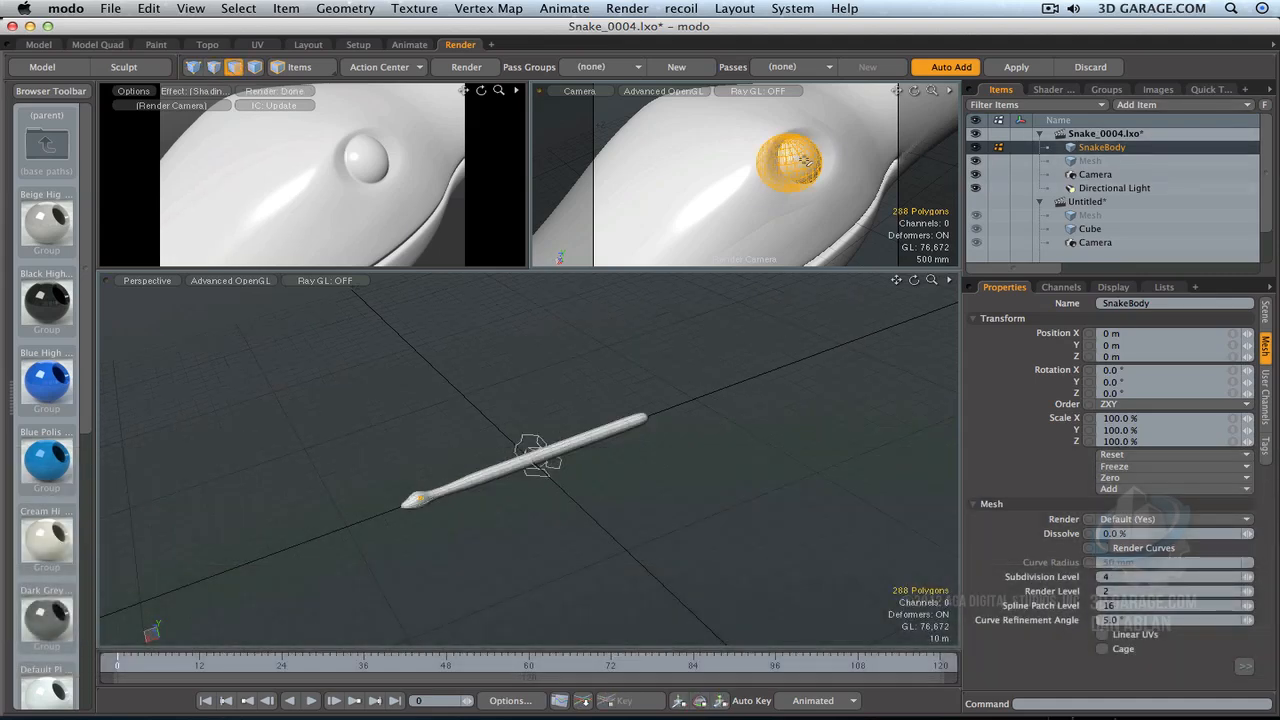
pyautogui.hotkey('shift', 'a')
pyautogui.hotkey('shift', 'a')
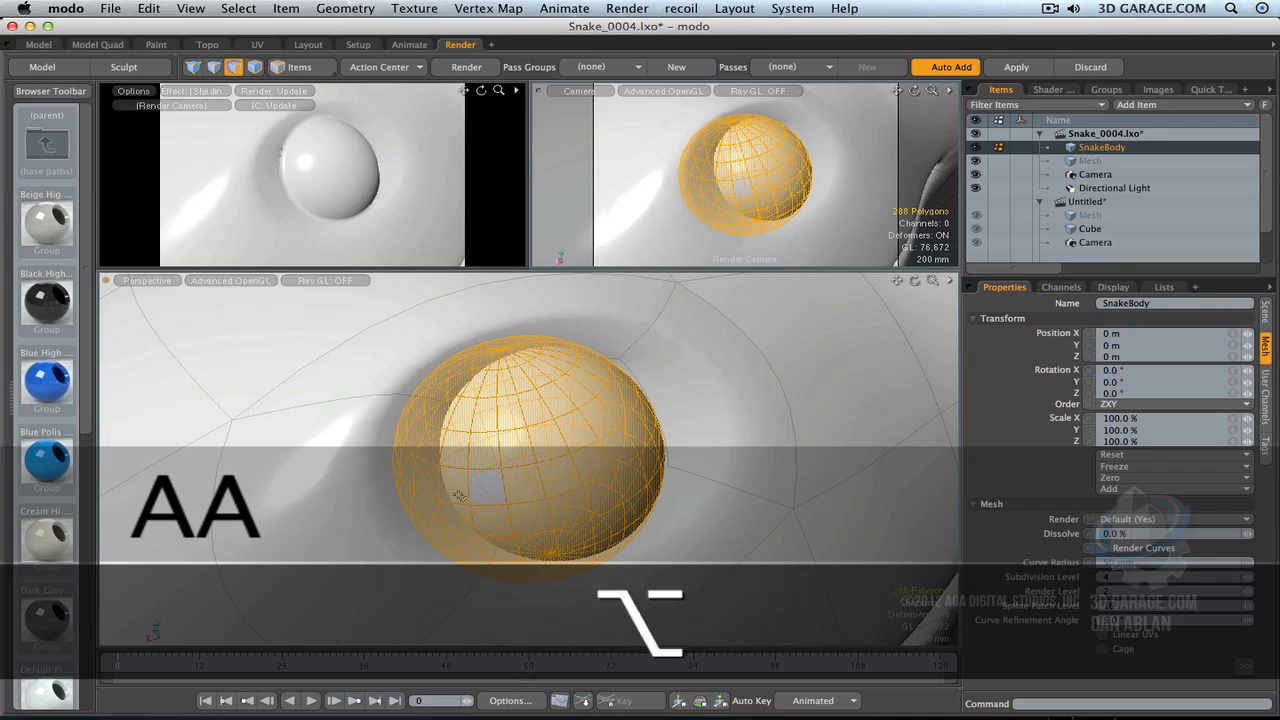
pyautogui.keyDown('alt'); pyautogui.moveTo(717, 400); pyautogui.dragTo(660, 410); pyautogui.keyUp('alt')
pyautogui.moveTo(931, 281); pyautogui.dragTo(1034, 391)
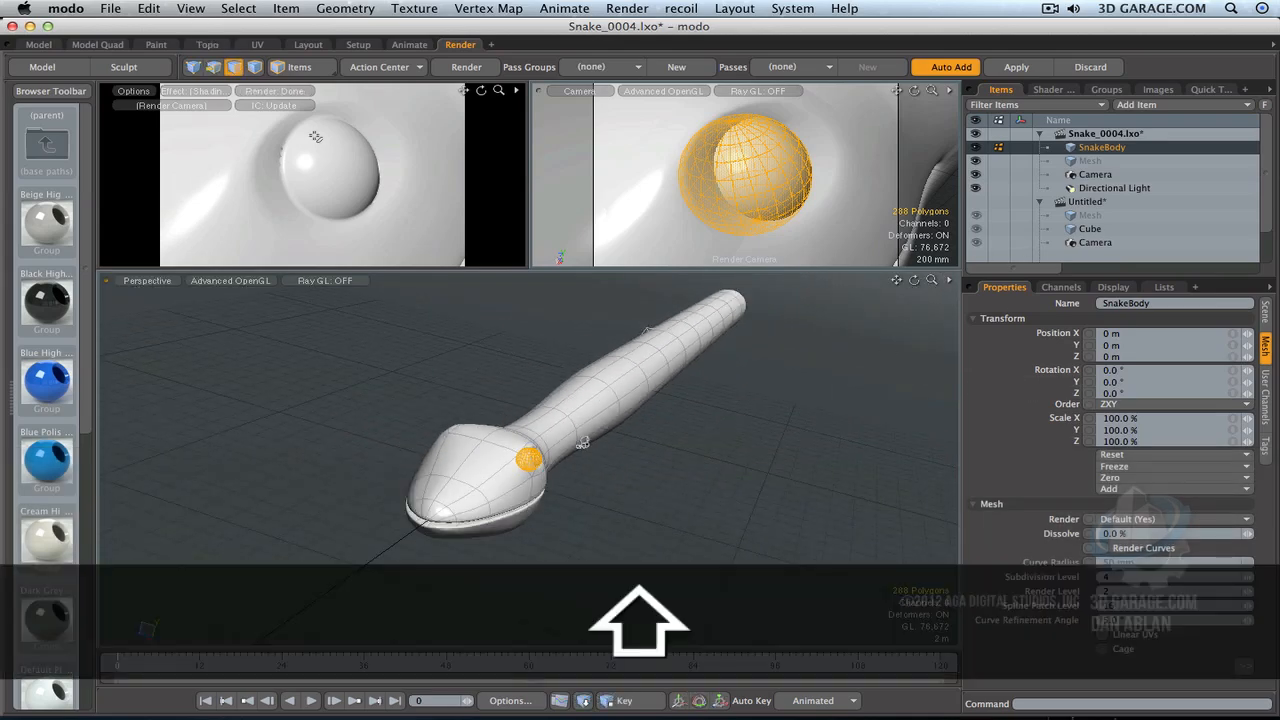
# Step: Mirror the eyeball polygons across the Z axis to the other side of the snake's head and clear the selection
pyautogui.click(39, 45)
pyautogui.hotkey('shift', 'v')
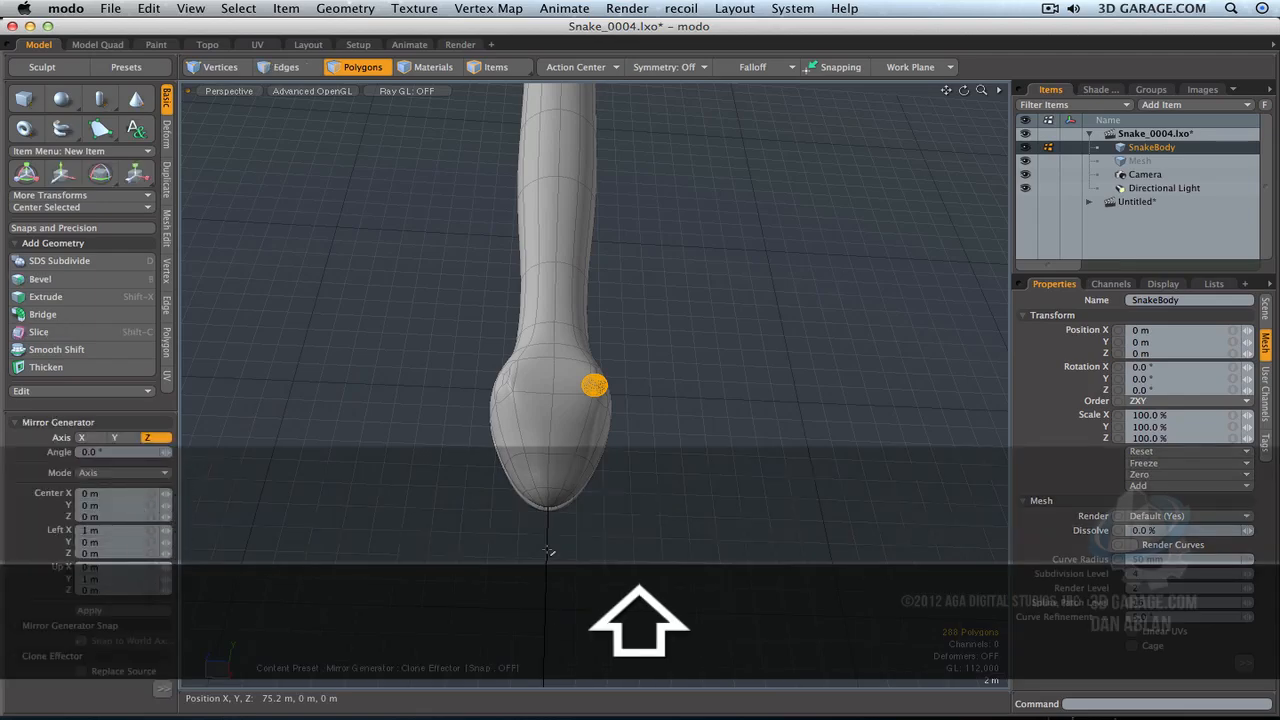
pyautogui.keyDown('alt'); pyautogui.moveTo(540, 484); pyautogui.dragTo(567, 495); pyautogui.keyUp('alt')
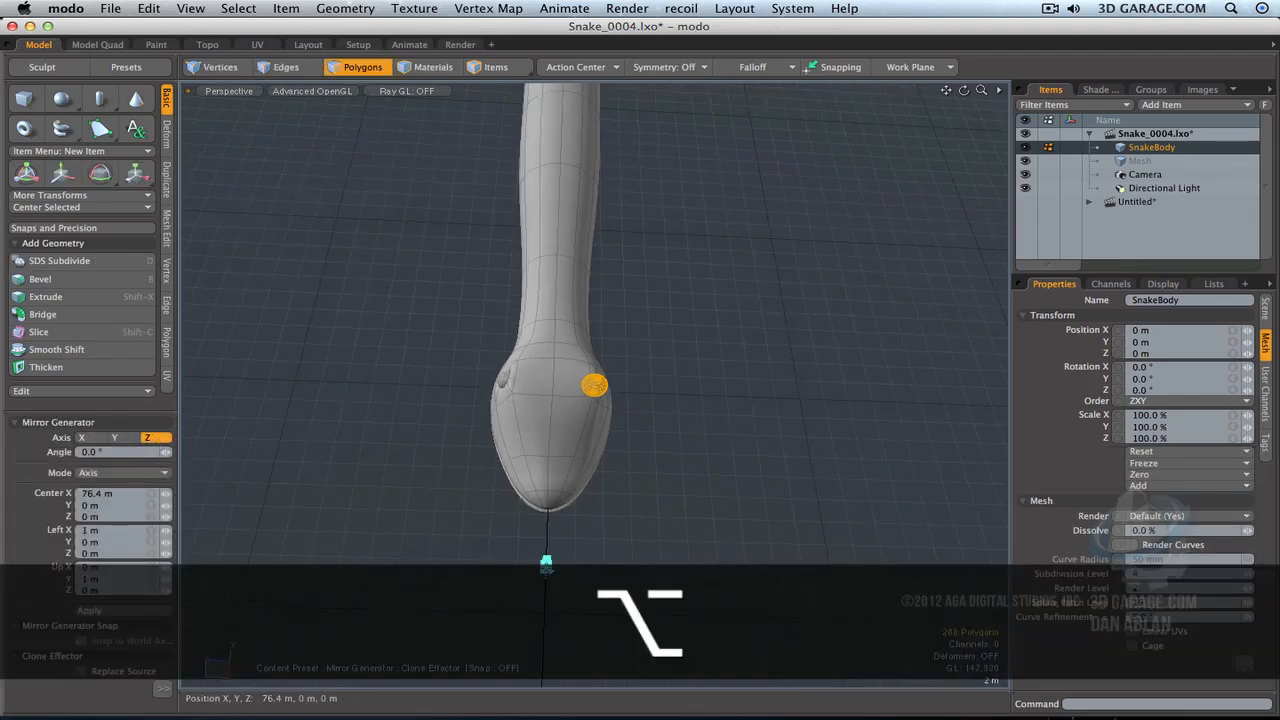
pyautogui.press('space')
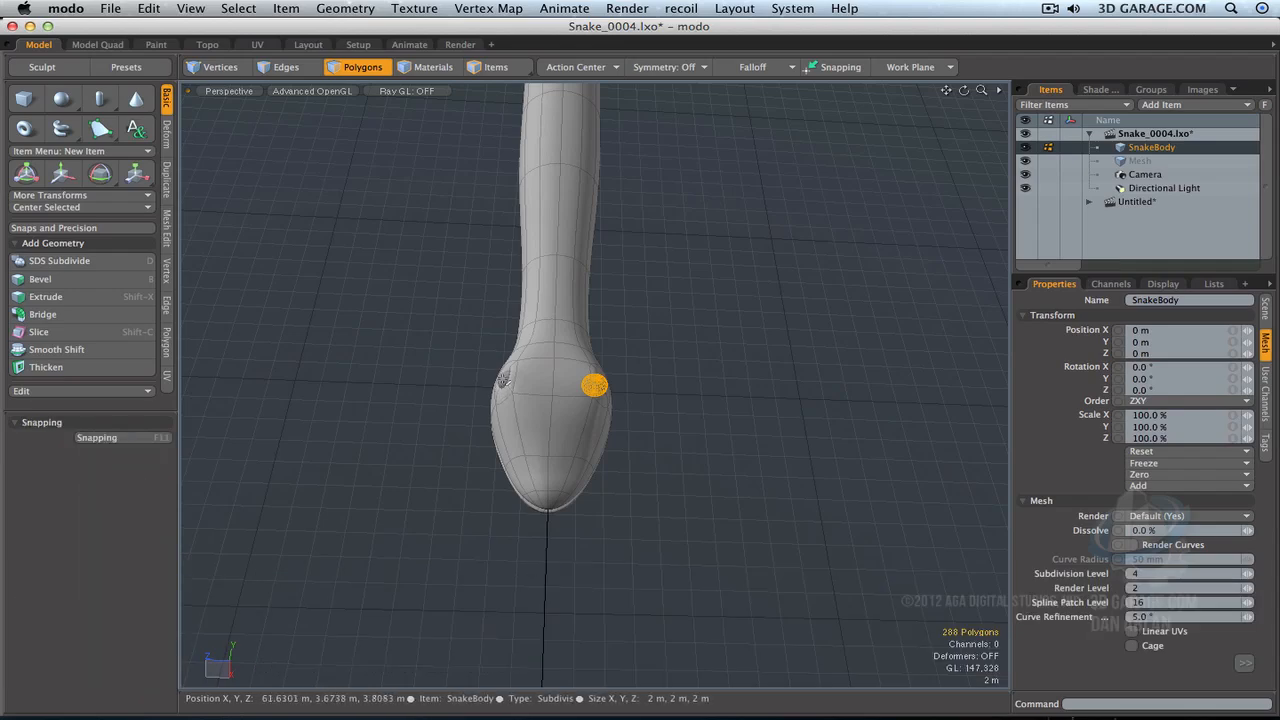
pyautogui.keyDown('alt'); pyautogui.moveTo(630, 449); pyautogui.dragTo(856, 352); pyautogui.keyUp('alt')
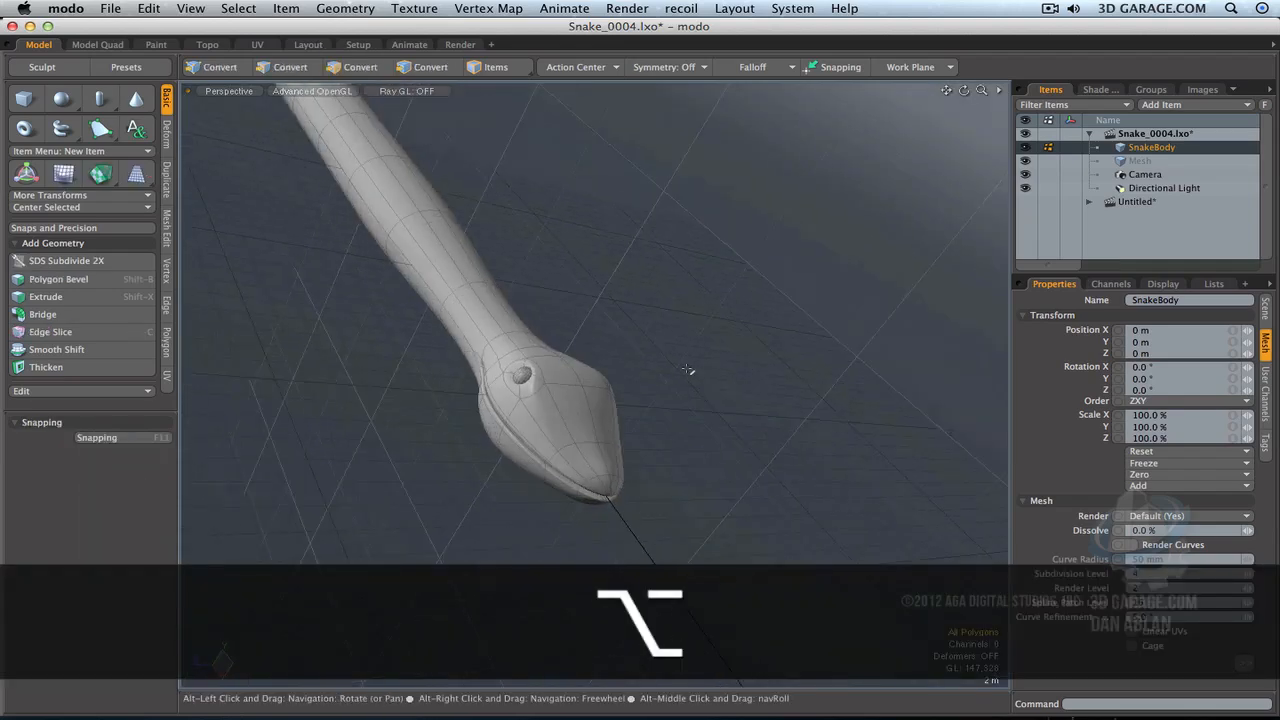
pyautogui.keyDown('alt'); pyautogui.moveTo(682, 398); pyautogui.dragTo(754, 412); pyautogui.keyUp('alt')
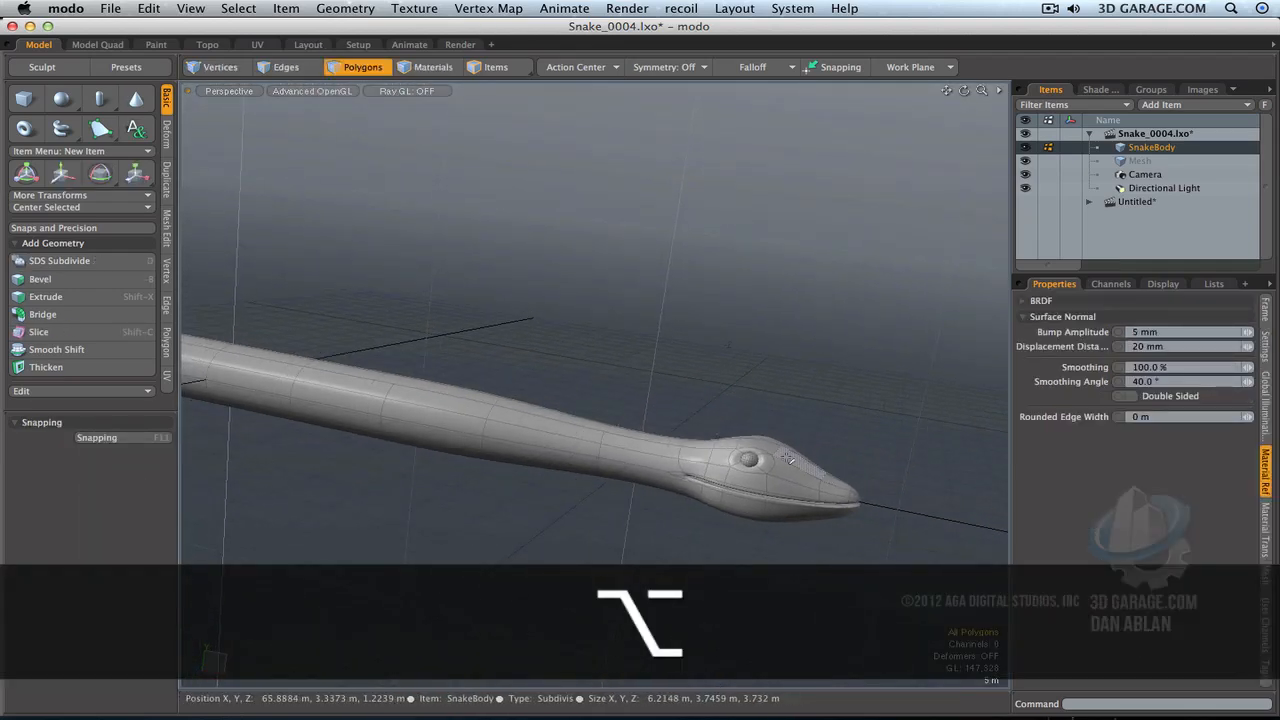
# Step: Turn on Z symmetry and select the edge directly above the eye on both sides of the head
pyautogui.press('.')
pyautogui.press('.')
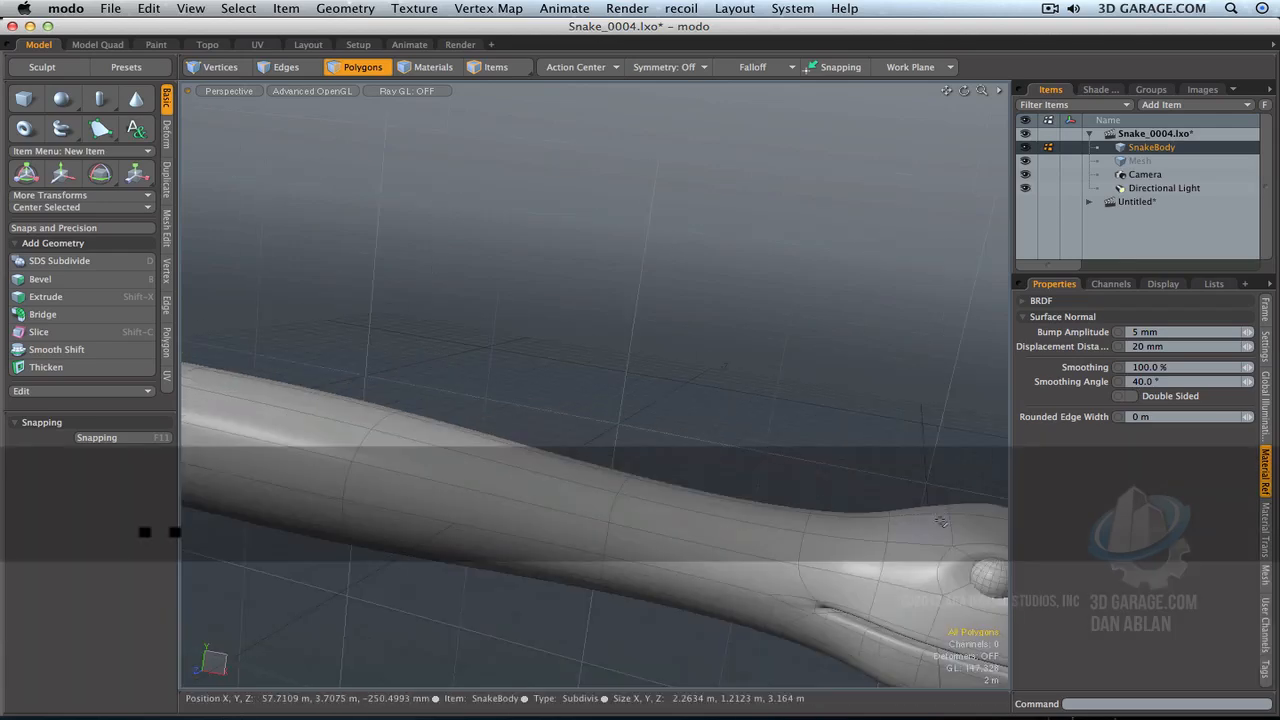
pyautogui.press('g')
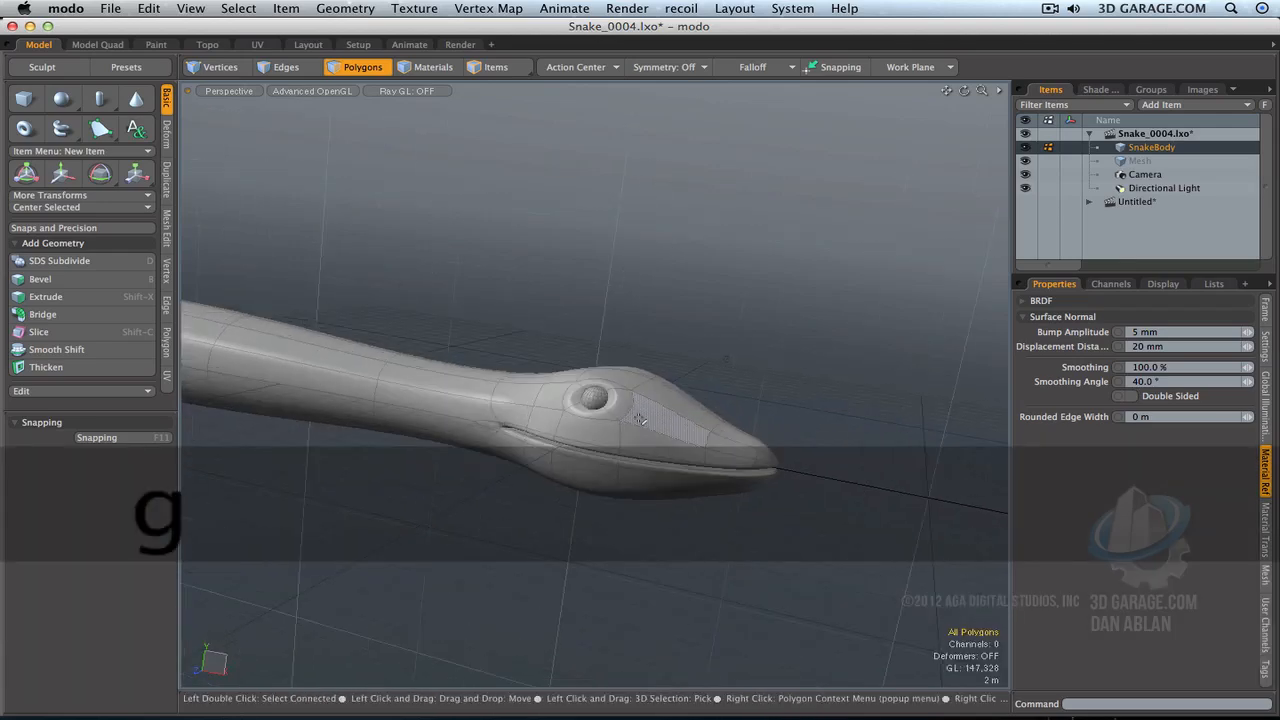
pyautogui.press('.')
pyautogui.press('.')
pyautogui.keyDown('alt'); pyautogui.moveTo(600, 380); pyautogui.dragTo(489, 366); pyautogui.keyUp('alt')
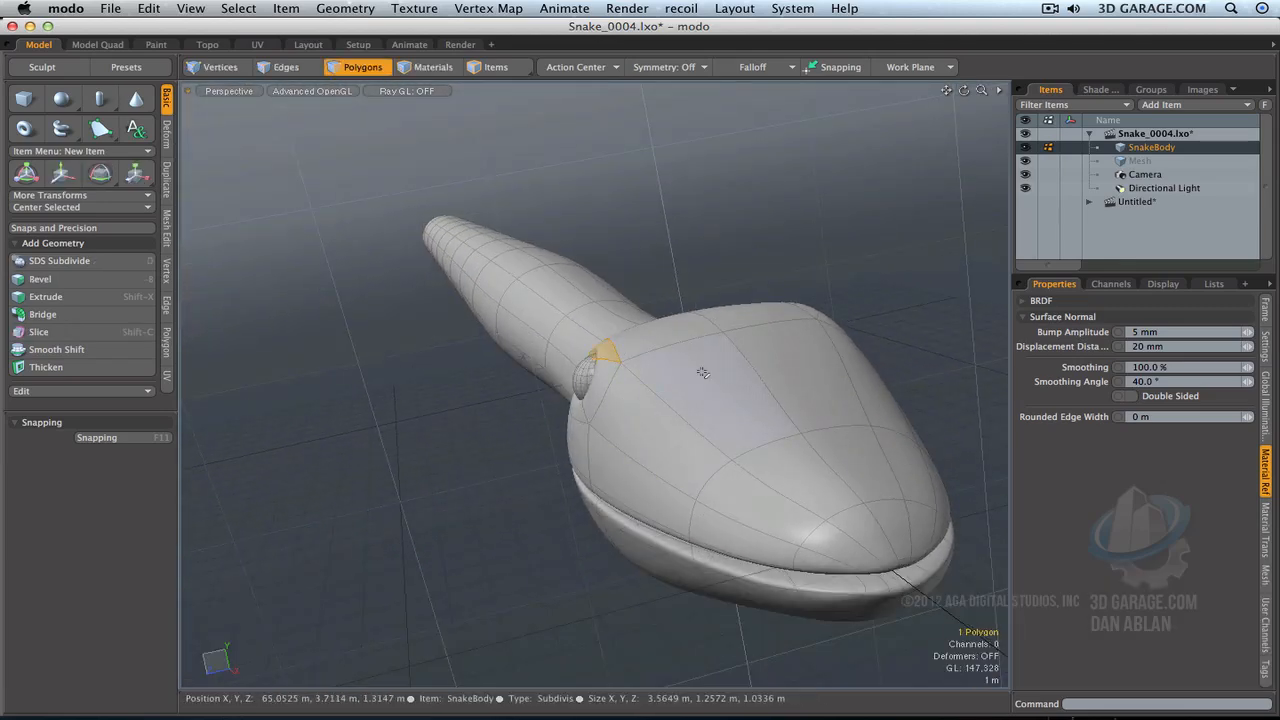
pyautogui.click(287, 67)
pyautogui.click(637, 67)
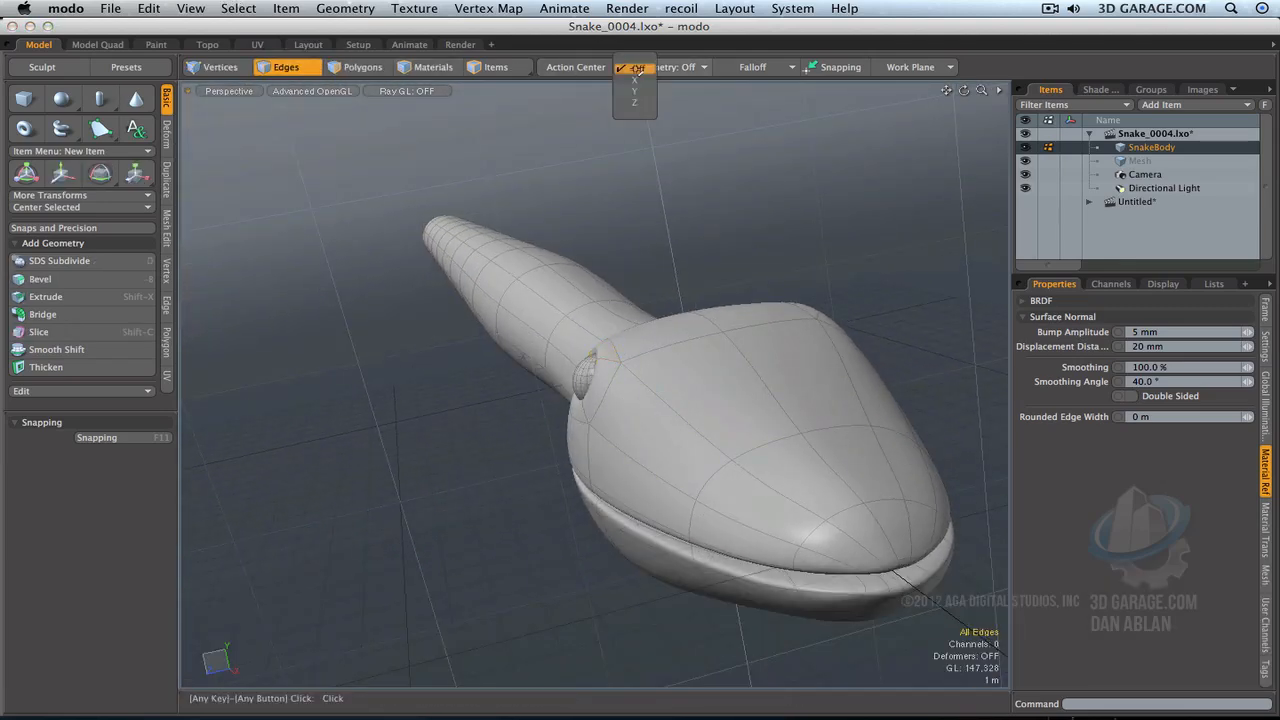
pyautogui.click(634, 102)
pyautogui.click(614, 350)
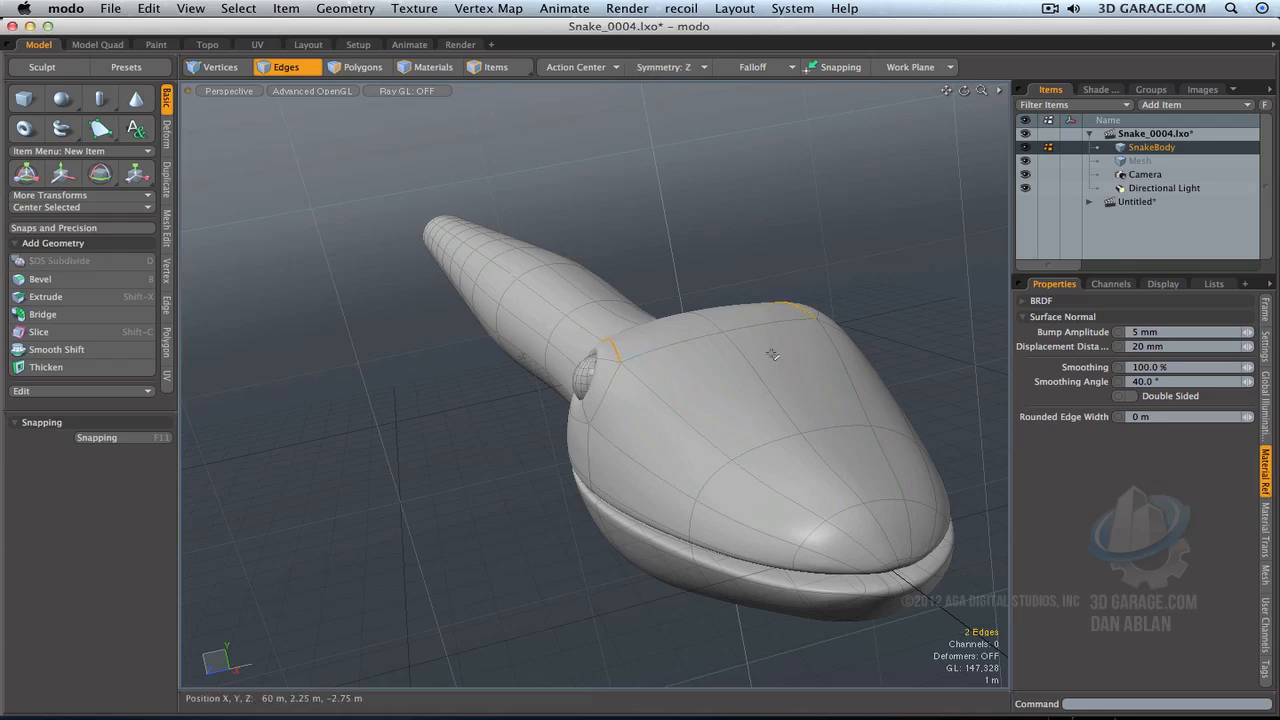
# Step: Try to raise the selected edges above the eyes by 550 mm and outward by 500 mm, and undo the move
pyautogui.press('t')
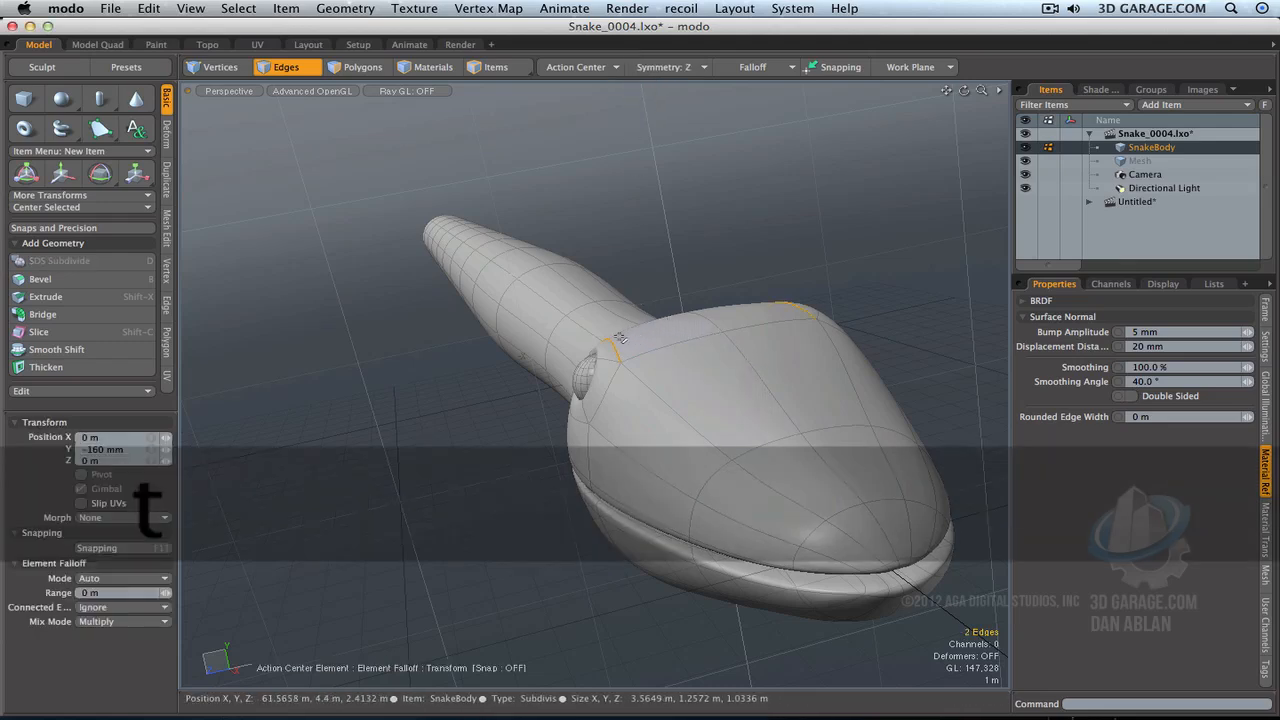
pyautogui.press('space')
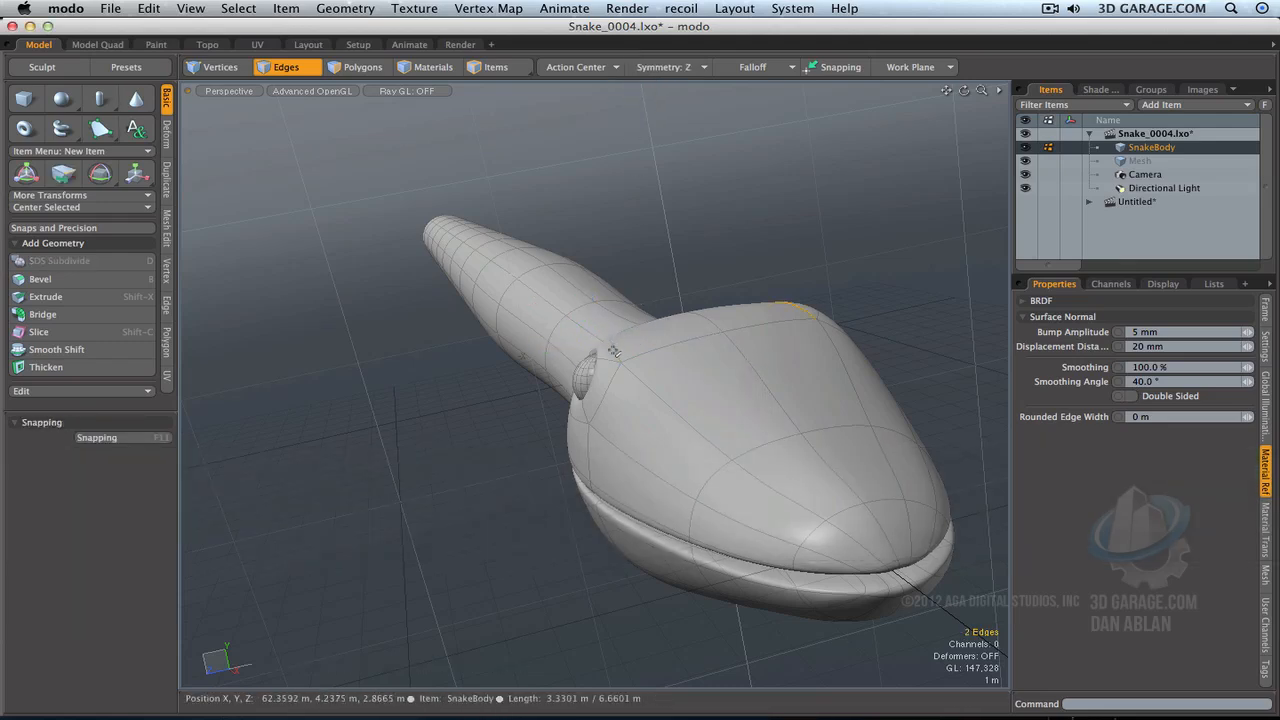
pyautogui.press('t')
pyautogui.click(614, 350)
pyautogui.moveTo(614, 350); pyautogui.dragTo(585, 310)
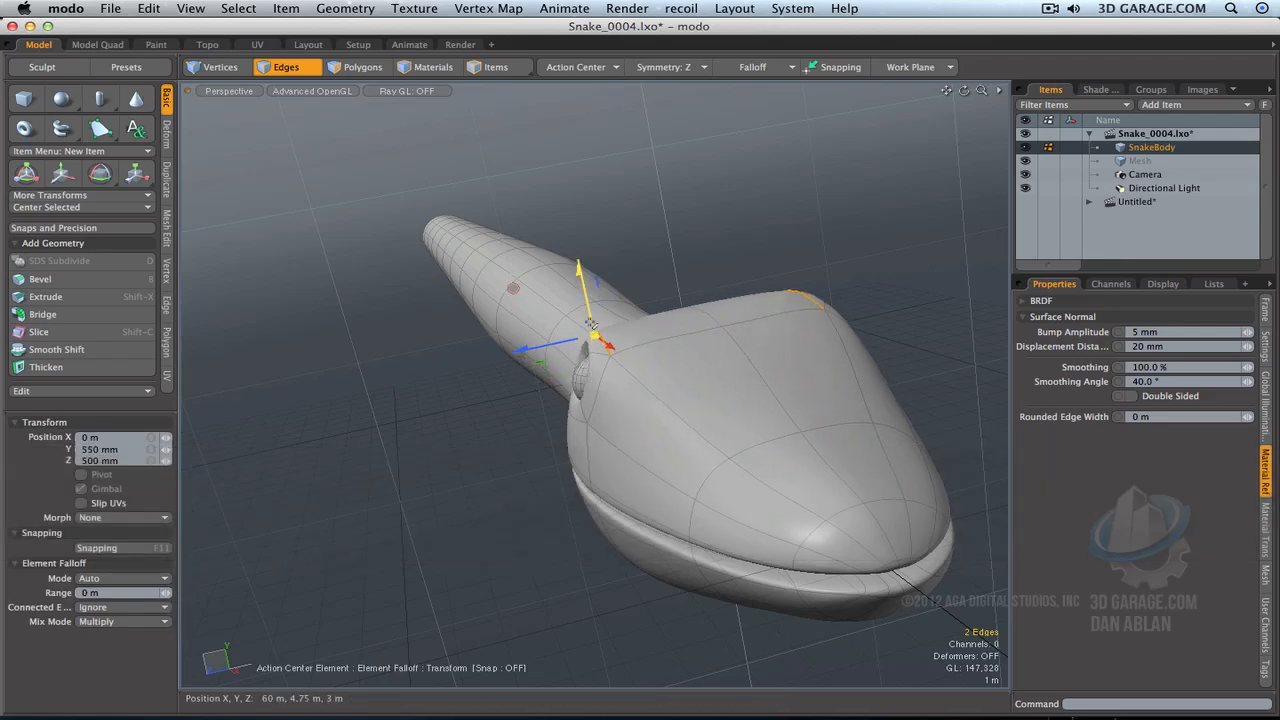
pyautogui.keyDown('alt'); pyautogui.moveTo(491, 428); pyautogui.dragTo(617, 429); pyautogui.keyUp('alt')
pyautogui.press('super+z')
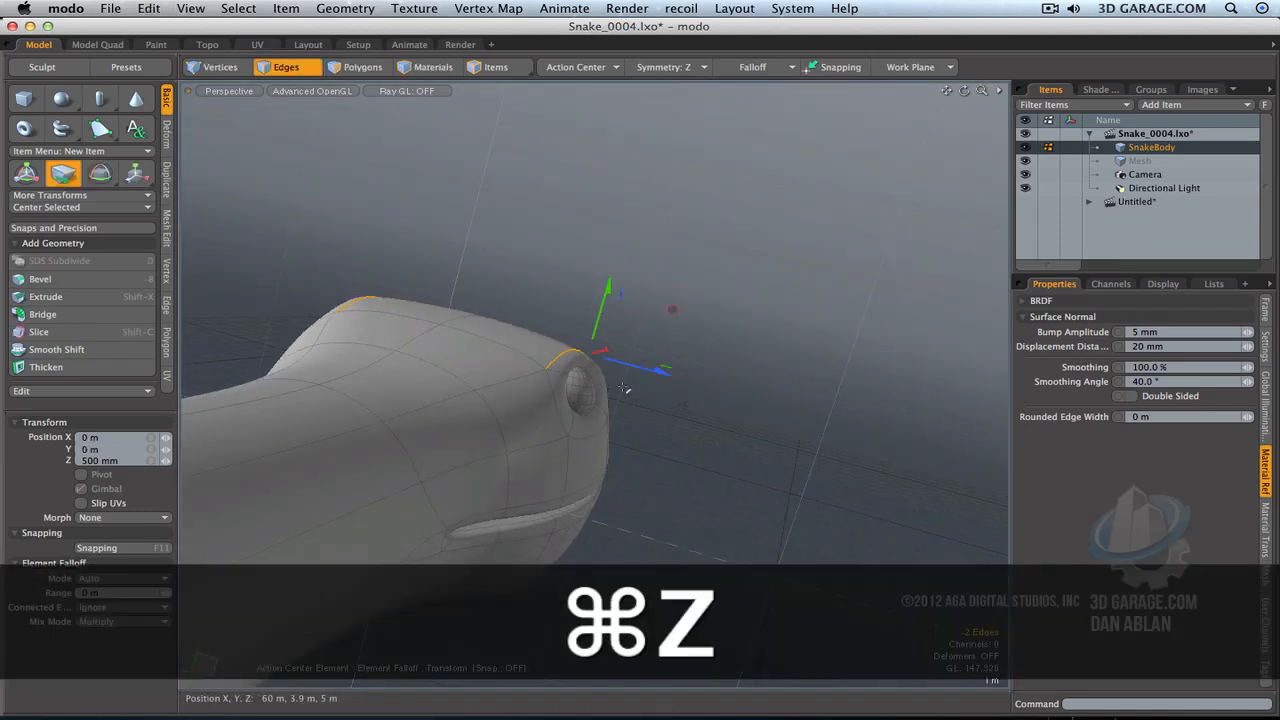
# Step: Bevel the two edges above the eyes with an inset of about 235 mm and clear the selection
pyautogui.press('b')
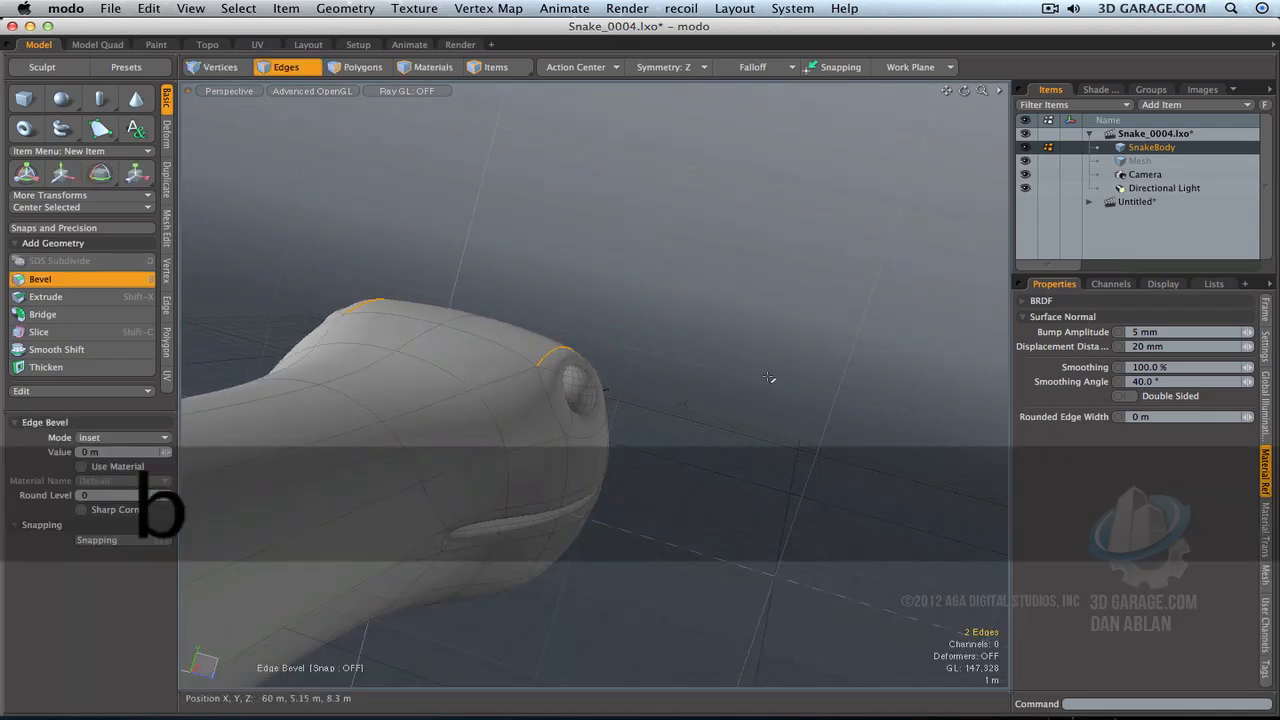
pyautogui.moveTo(581, 357); pyautogui.dragTo(582, 358)
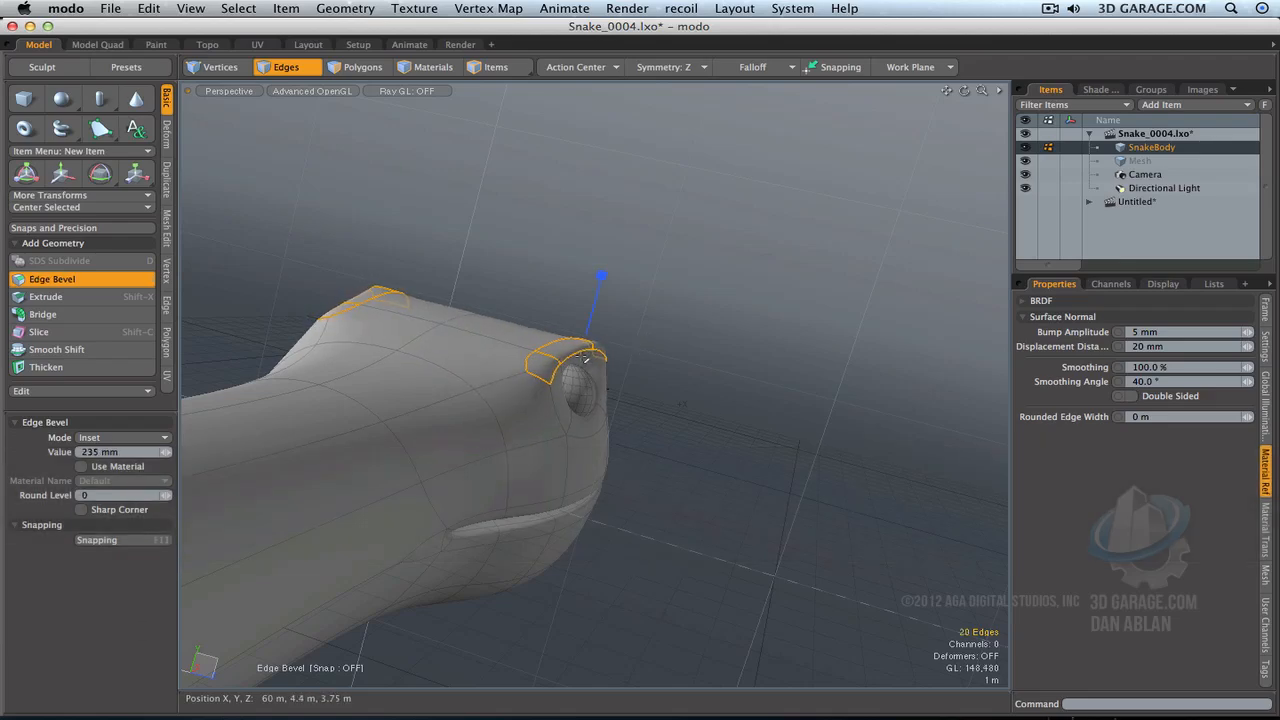
pyautogui.press('space')
pyautogui.click(668, 373)
# Step: Shape the brow ridge by raising its rear edge about 800 mm and lowering its front edge about 1.5 m with element moves
pyautogui.keyDown('alt'); pyautogui.moveTo(752, 444); pyautogui.dragTo(285, 370); pyautogui.keyUp('alt')
pyautogui.keyDown('alt'); pyautogui.moveTo(728, 380); pyautogui.dragTo(740, 395); pyautogui.keyUp('alt')
pyautogui.press('2')
pyautogui.press('t')
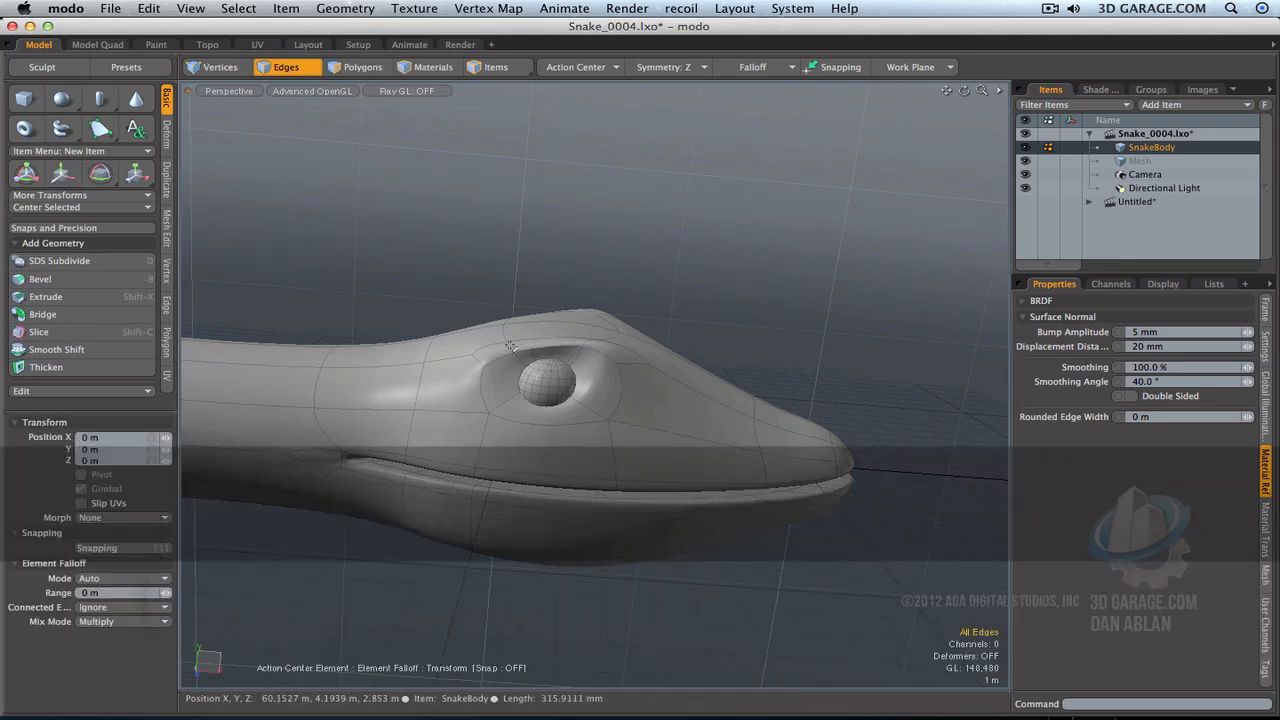
pyautogui.moveTo(500, 348); pyautogui.dragTo(496, 319)
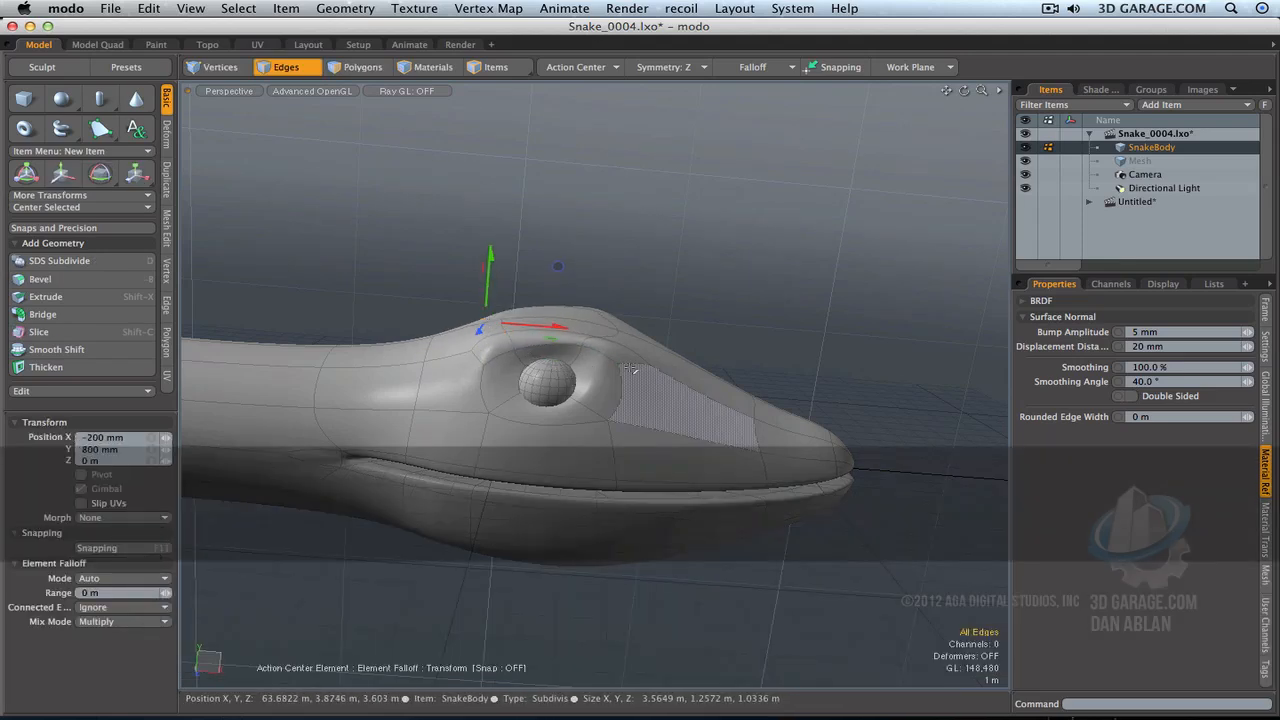
pyautogui.moveTo(621, 367); pyautogui.dragTo(701, 441)
pyautogui.moveTo(594, 356); pyautogui.dragTo(605, 394)
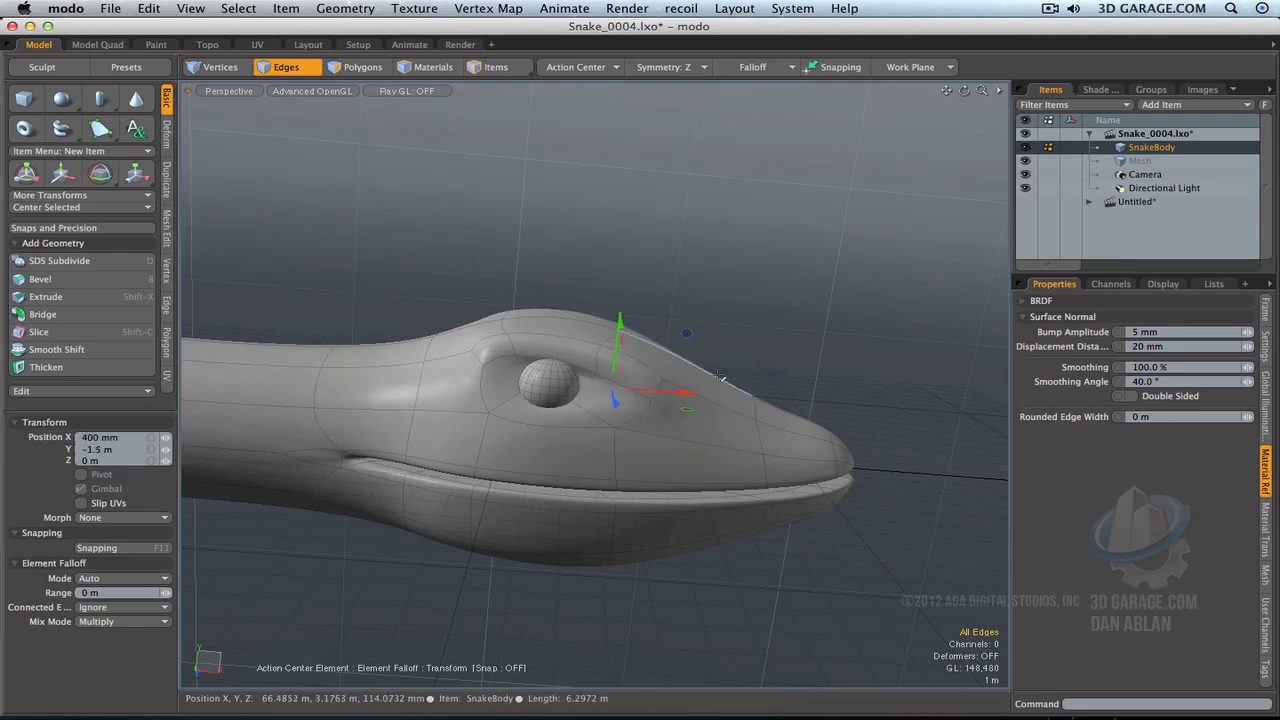
# Step: Pull the edge behind the brow inward about 1.76 m and nudge the upper socket edges down over the eyeball
pyautogui.keyDown('alt'); pyautogui.moveTo(720, 377); pyautogui.dragTo(391, 389); pyautogui.keyUp('alt')
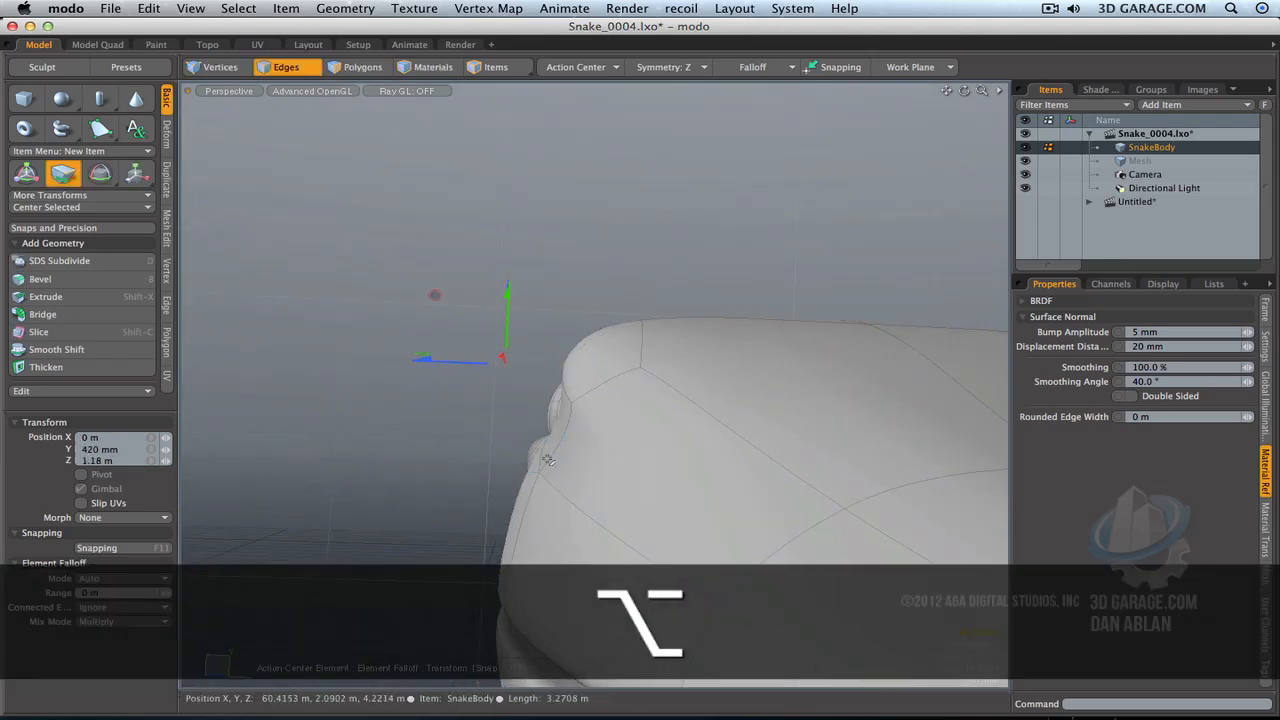
pyautogui.moveTo(548, 460); pyautogui.dragTo(344, 346)
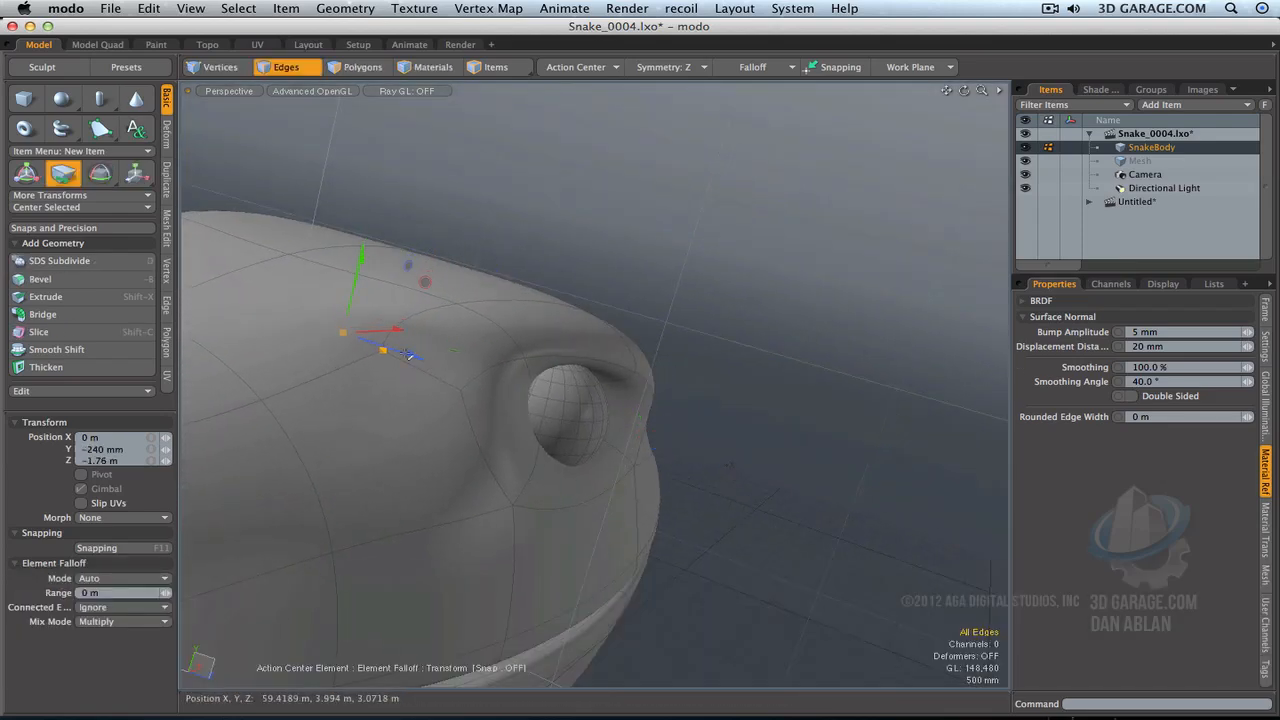
pyautogui.click(530, 364)
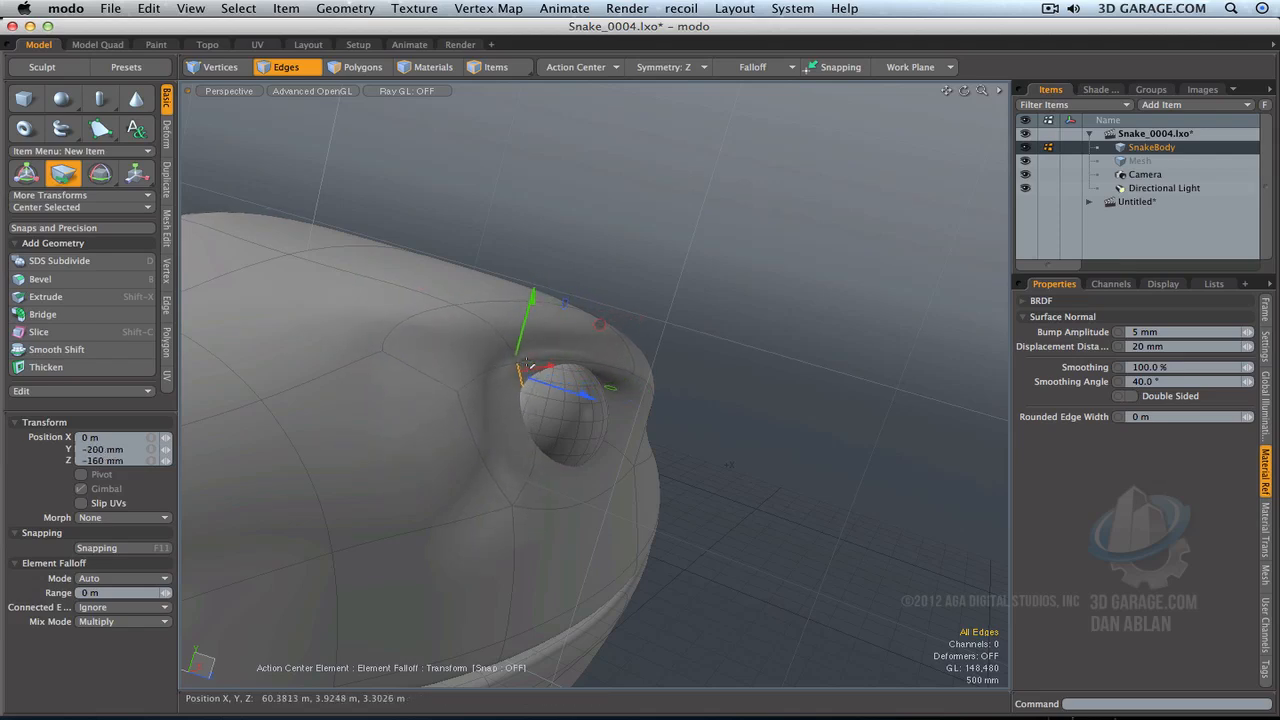
pyautogui.moveTo(599, 363); pyautogui.dragTo(613, 371)
pyautogui.press('q')
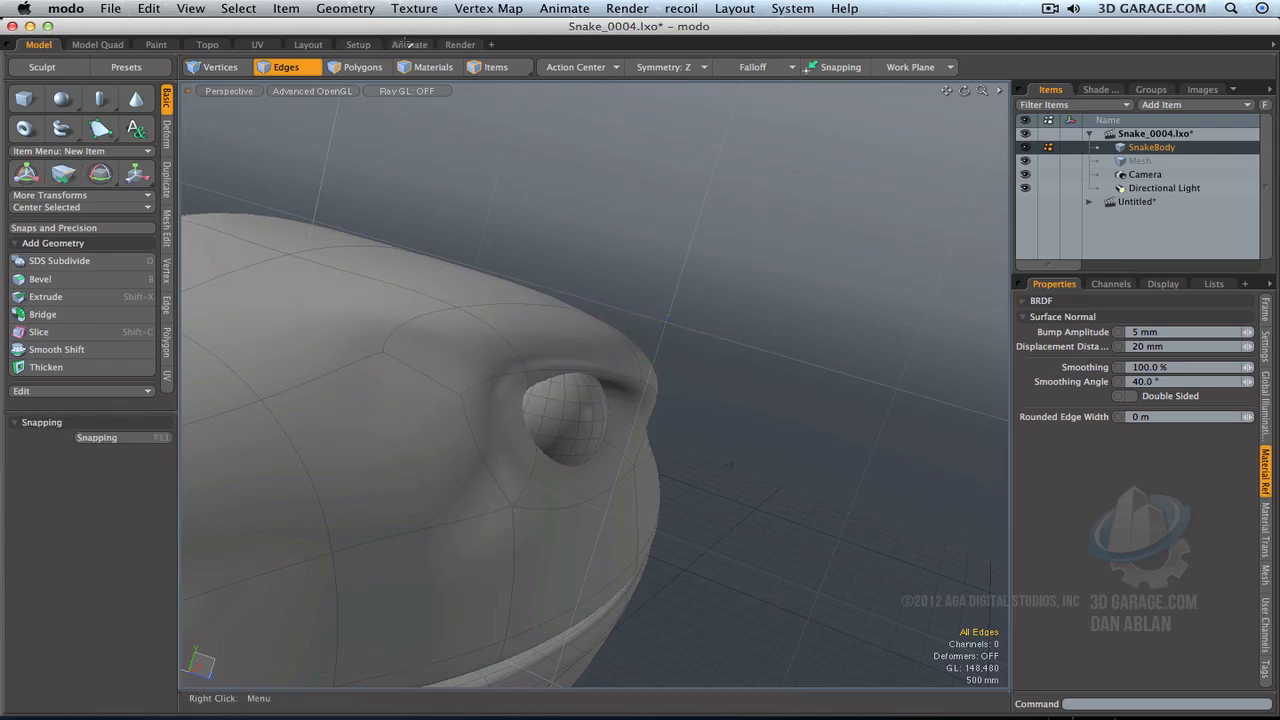
# Step: Check the reshaped brow in the Render layout with the render camera pulled back to frame the whole head
pyautogui.click(460, 44)
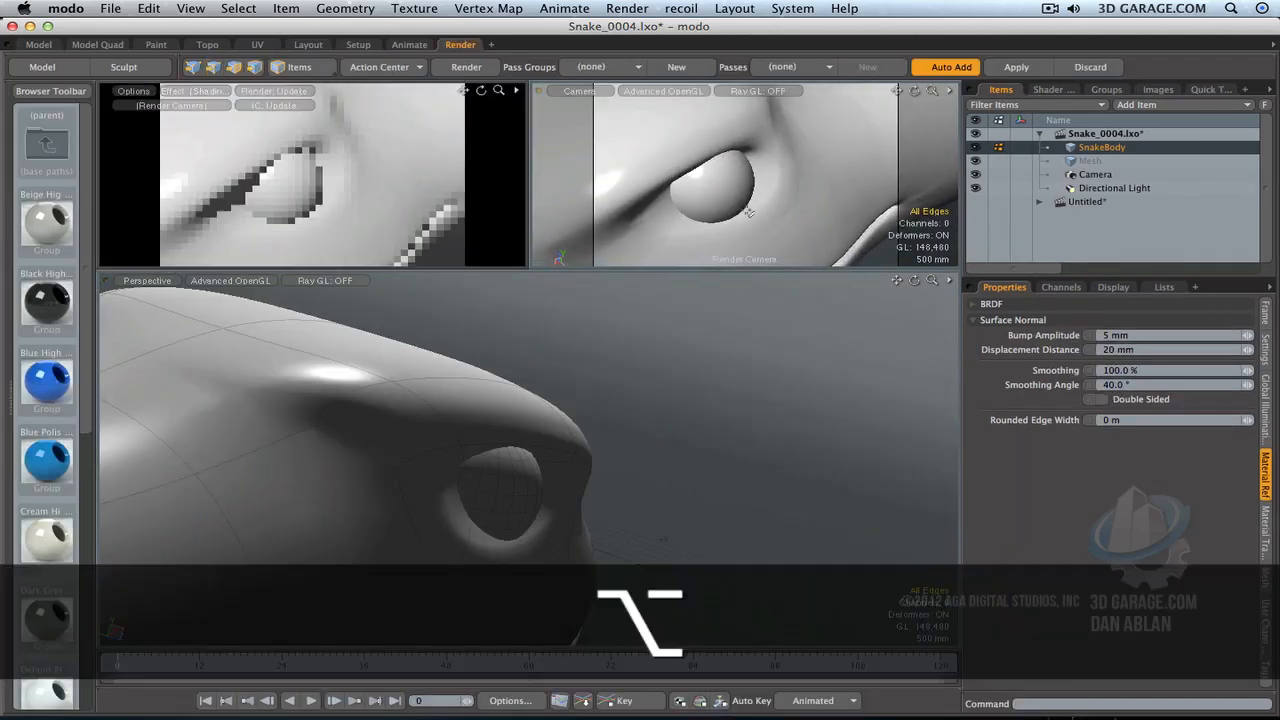
pyautogui.keyDown('alt'); pyautogui.moveTo(749, 212); pyautogui.dragTo(764, 180); pyautogui.keyUp('alt')
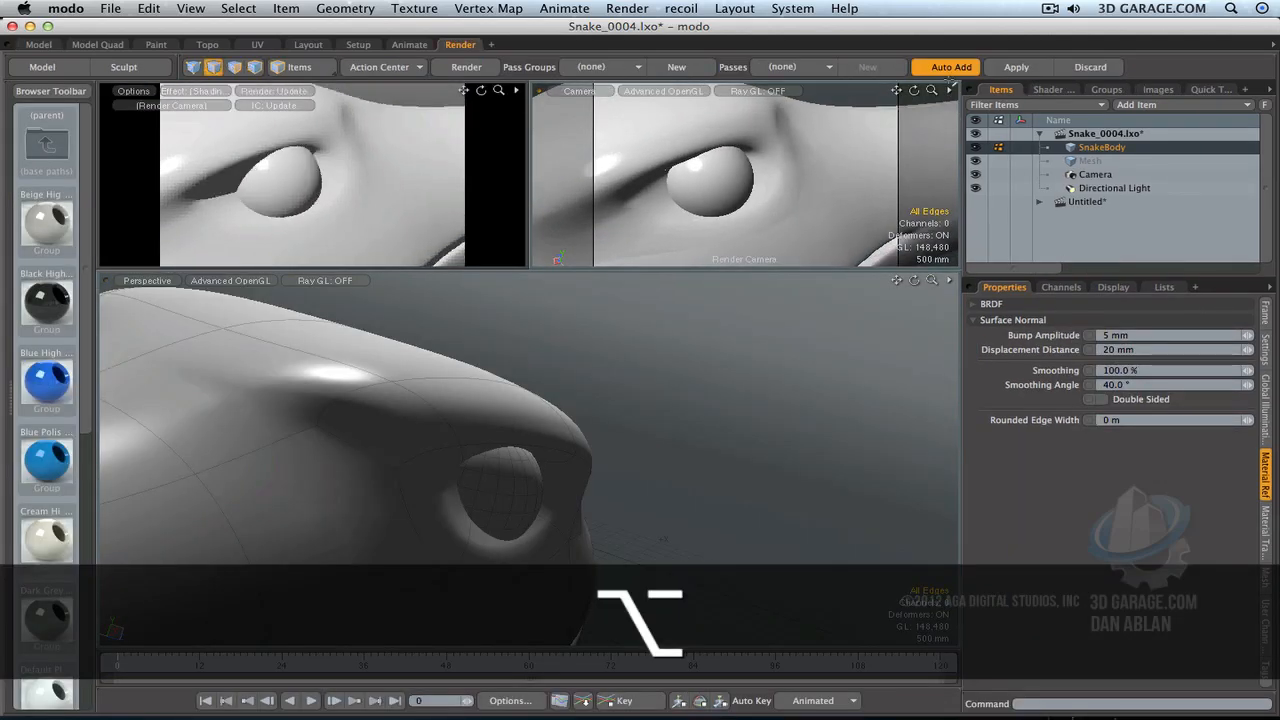
pyautogui.moveTo(932, 91); pyautogui.dragTo(933, 92)
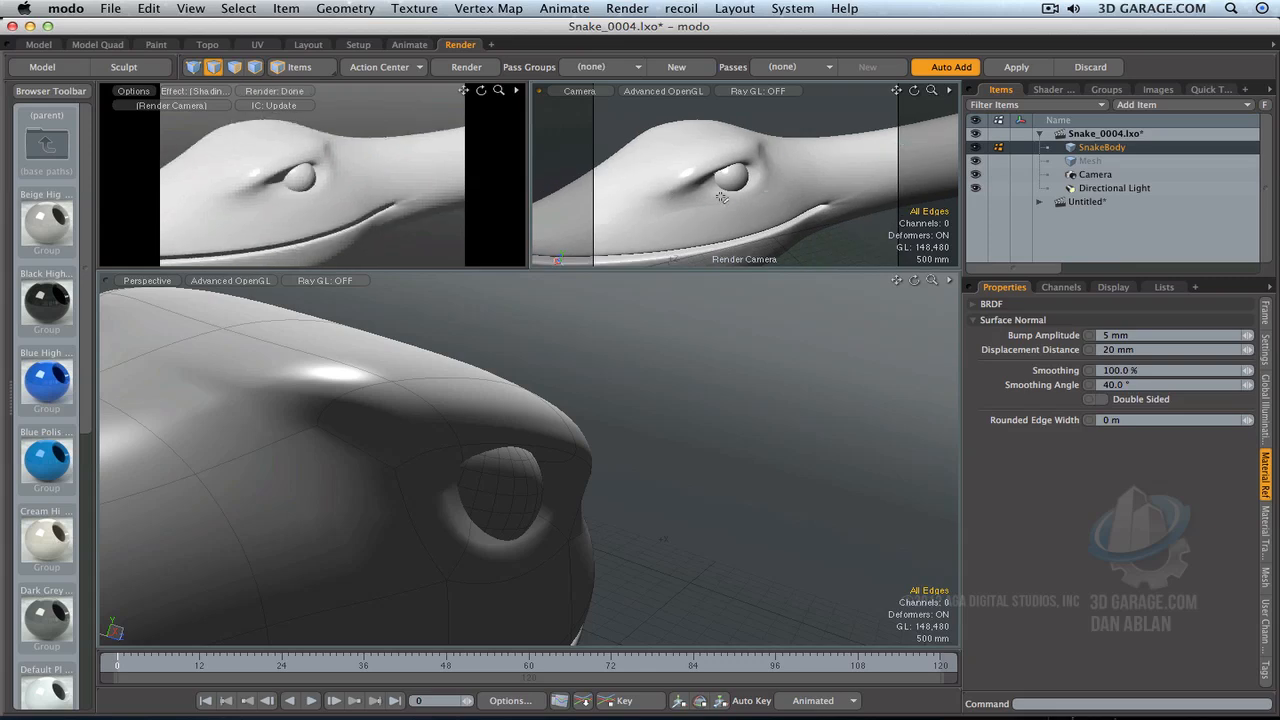
pyautogui.moveTo(818, 210)
pyautogui.keyDown('alt'); pyautogui.mouseDown()
pyautogui.moveTo(714, 208)
pyautogui.moveTo(824, 193)
pyautogui.mouseUp(); pyautogui.keyUp('alt')
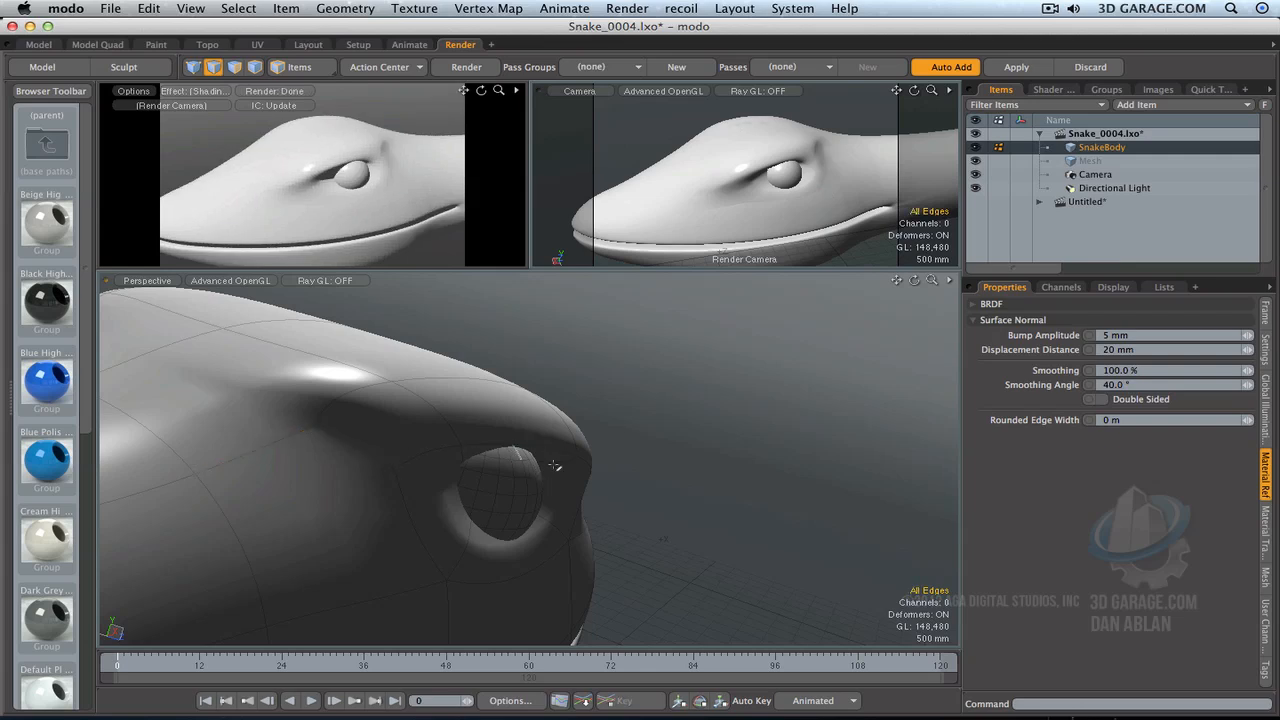
# Step: Adjust the edges just behind the eye socket with element moves
pyautogui.press('t')
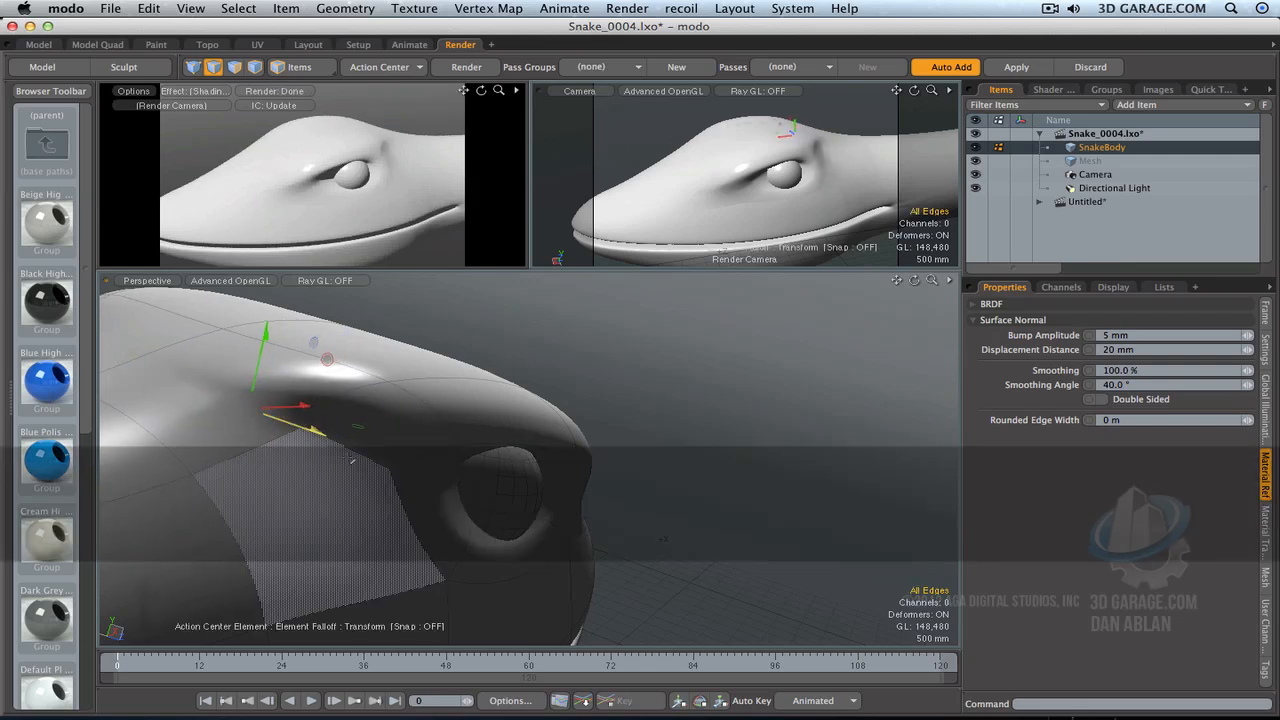
pyautogui.click(395, 471)
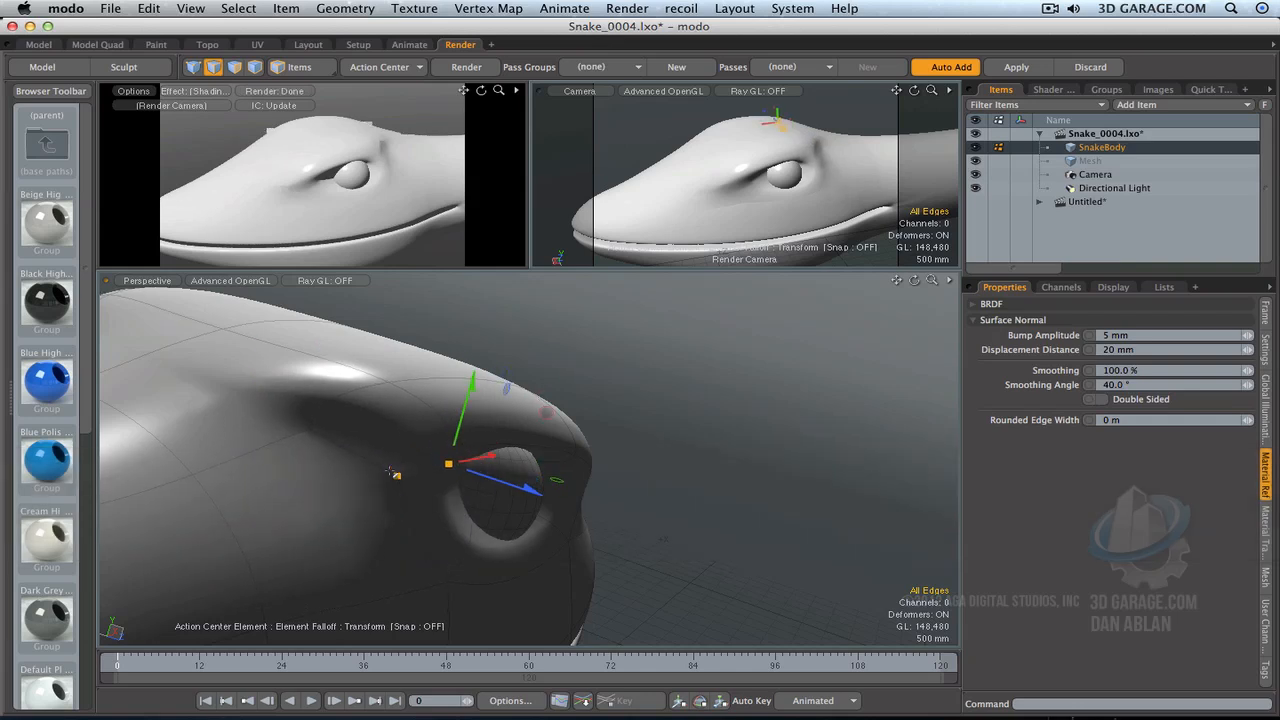
pyautogui.keyDown('alt'); pyautogui.moveTo(395, 471); pyautogui.dragTo(335, 431); pyautogui.keyUp('alt')
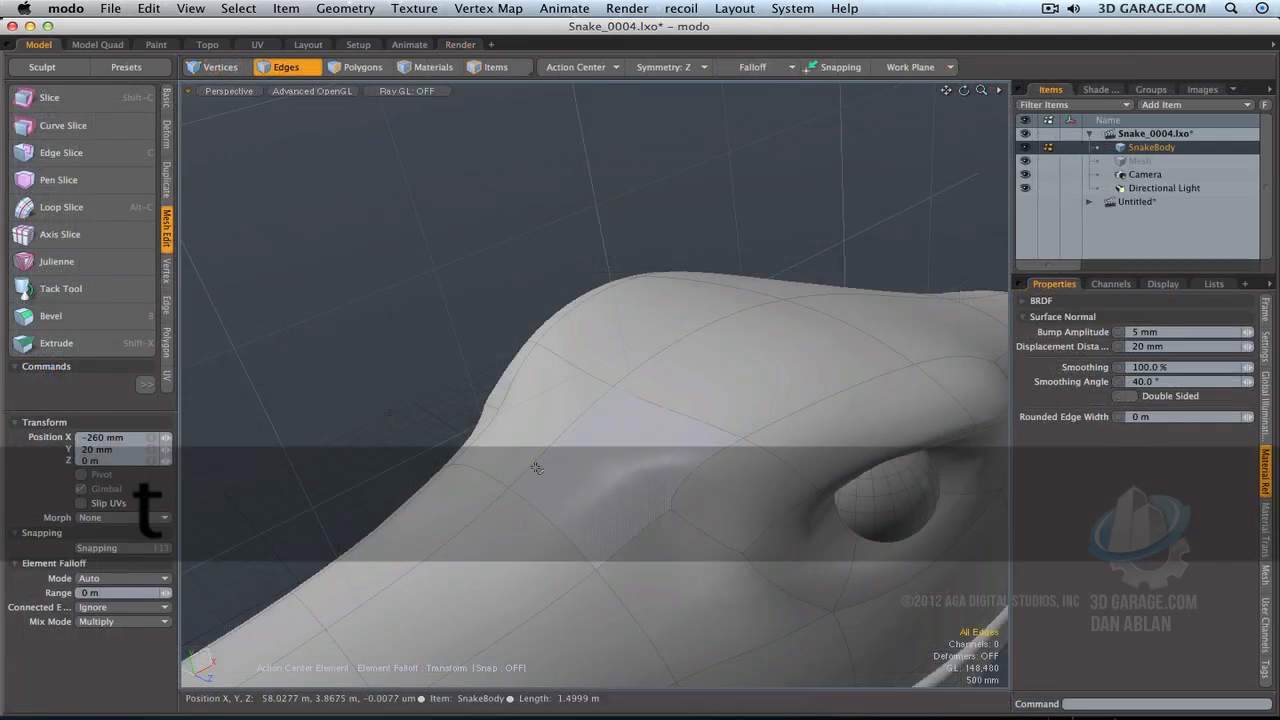
# Step: In the Model layout, move the edge at the rear of the brow back about 1.15 m and down about 400 mm
pyautogui.click(508, 487)
pyautogui.moveTo(510, 490); pyautogui.dragTo(380, 539)
pyautogui.keyDown('alt'); pyautogui.moveTo(510, 490); pyautogui.dragTo(703, 471); pyautogui.keyUp('alt')
pyautogui.click(660, 486)
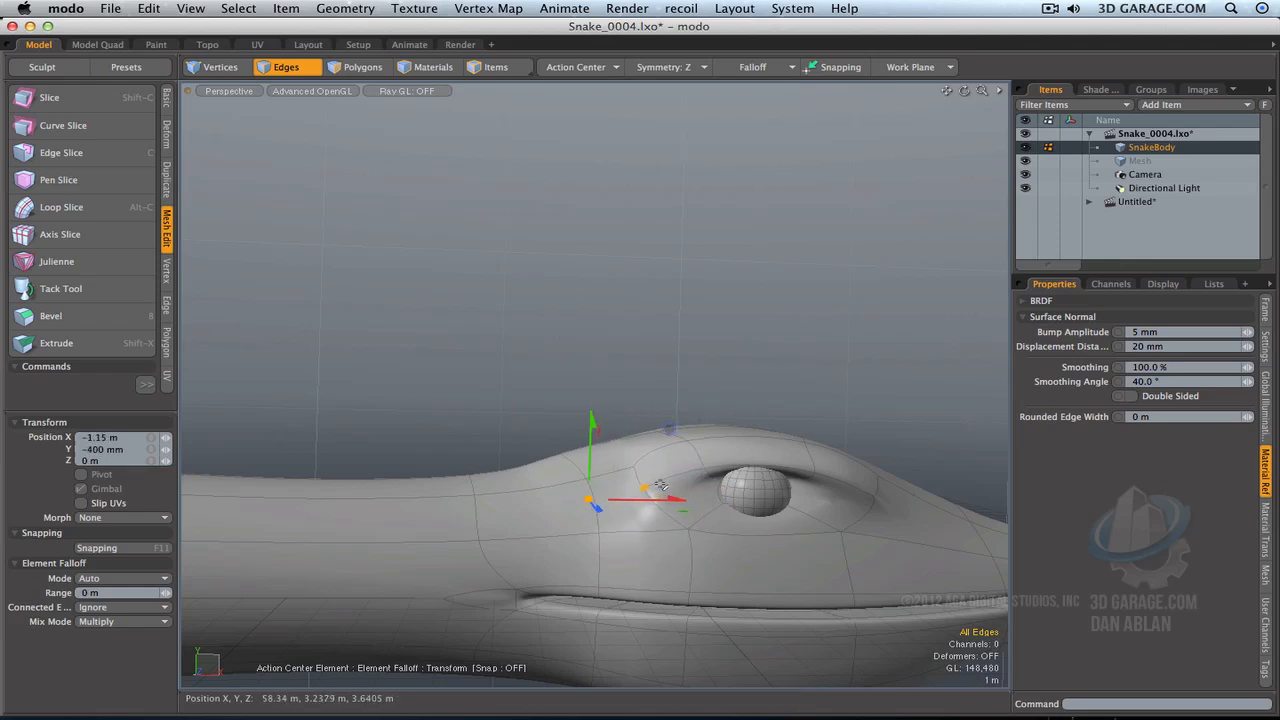
pyautogui.press('q')
# Step: Lower the centre of the head's top between the brows, moving one element down about 800 mm and the neighbouring edge about 250 mm
pyautogui.keyDown('alt'); pyautogui.moveTo(860, 387); pyautogui.dragTo(759, 416); pyautogui.keyUp('alt')
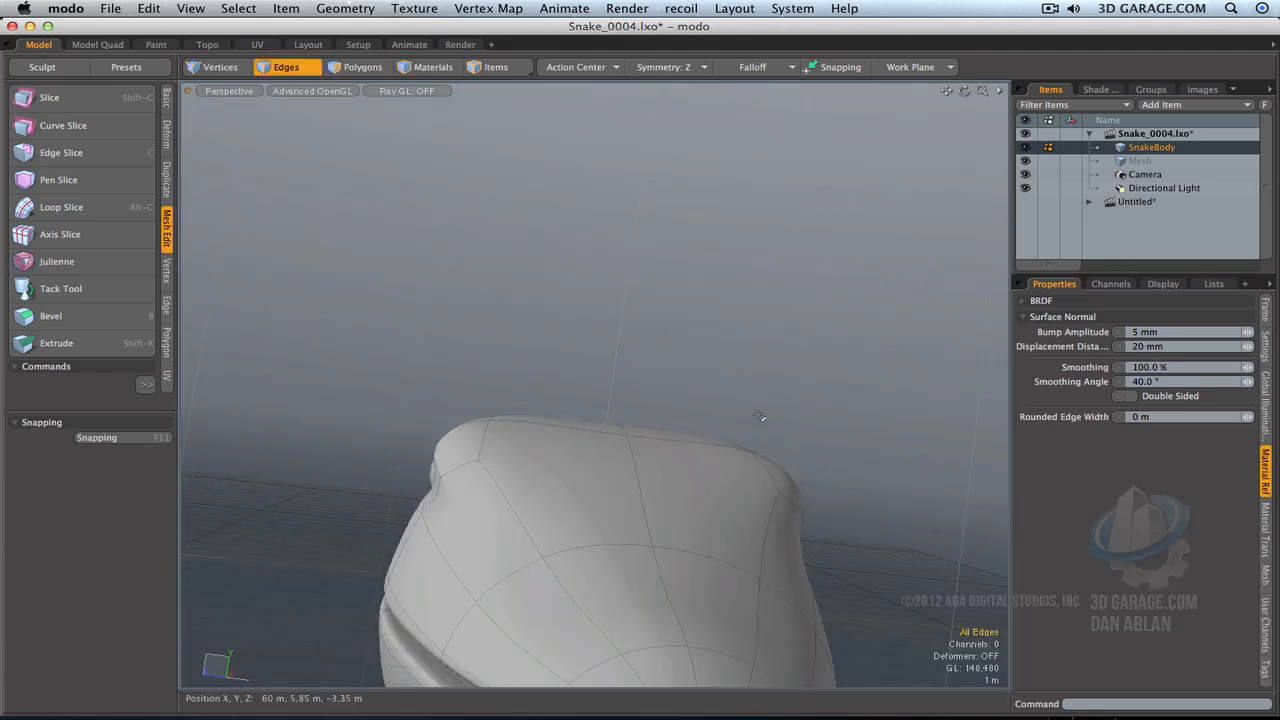
pyautogui.press('t')
pyautogui.click(625, 437)
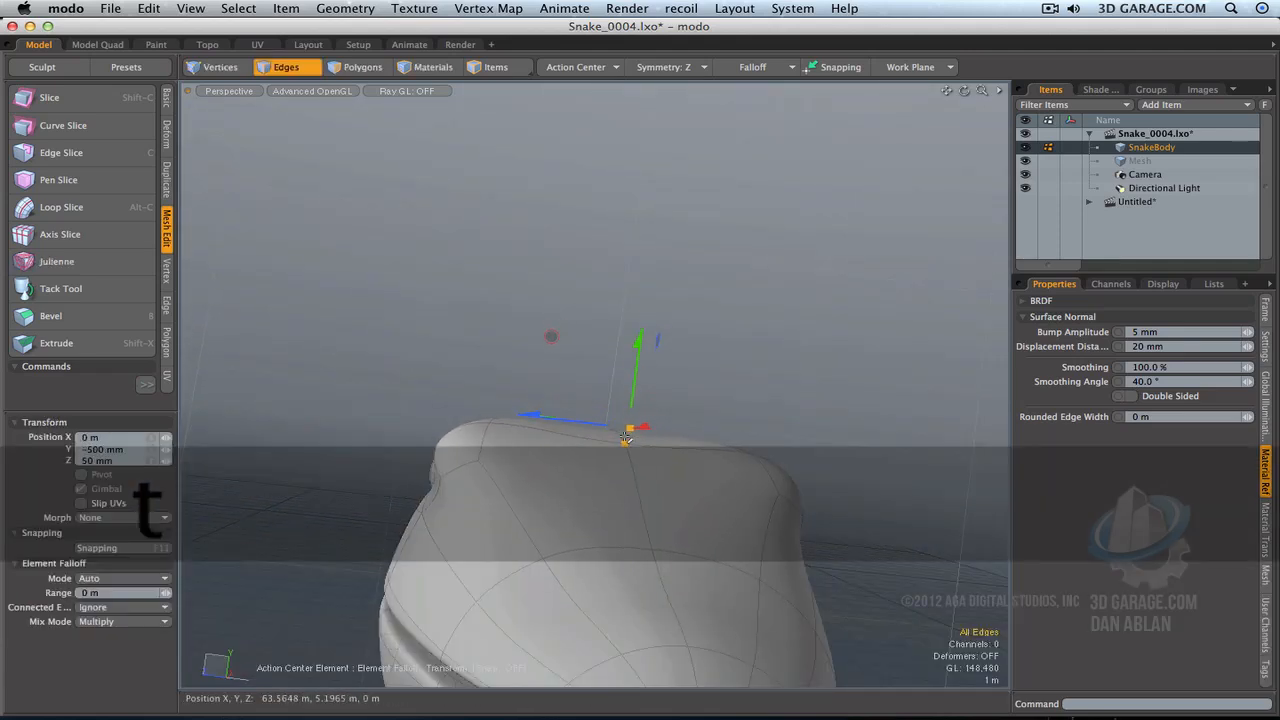
pyautogui.moveTo(626, 438); pyautogui.dragTo(626, 441)
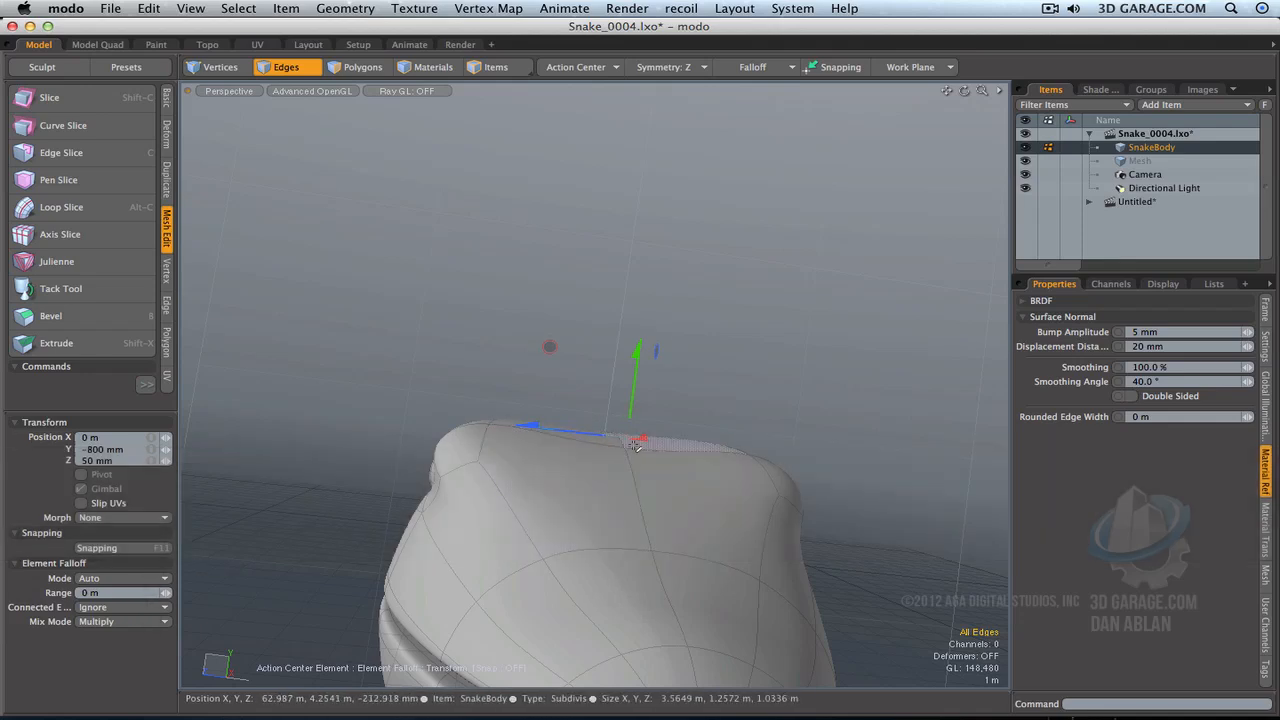
pyautogui.click(626, 445)
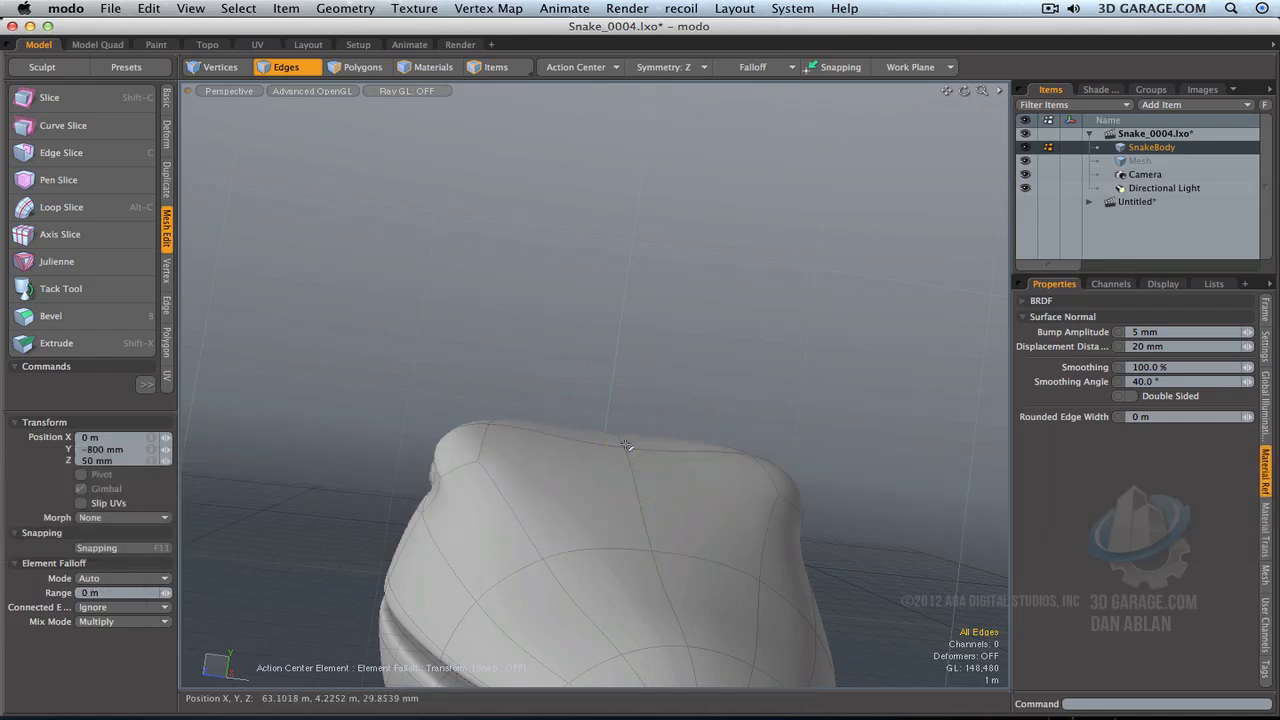
pyautogui.click(625, 442)
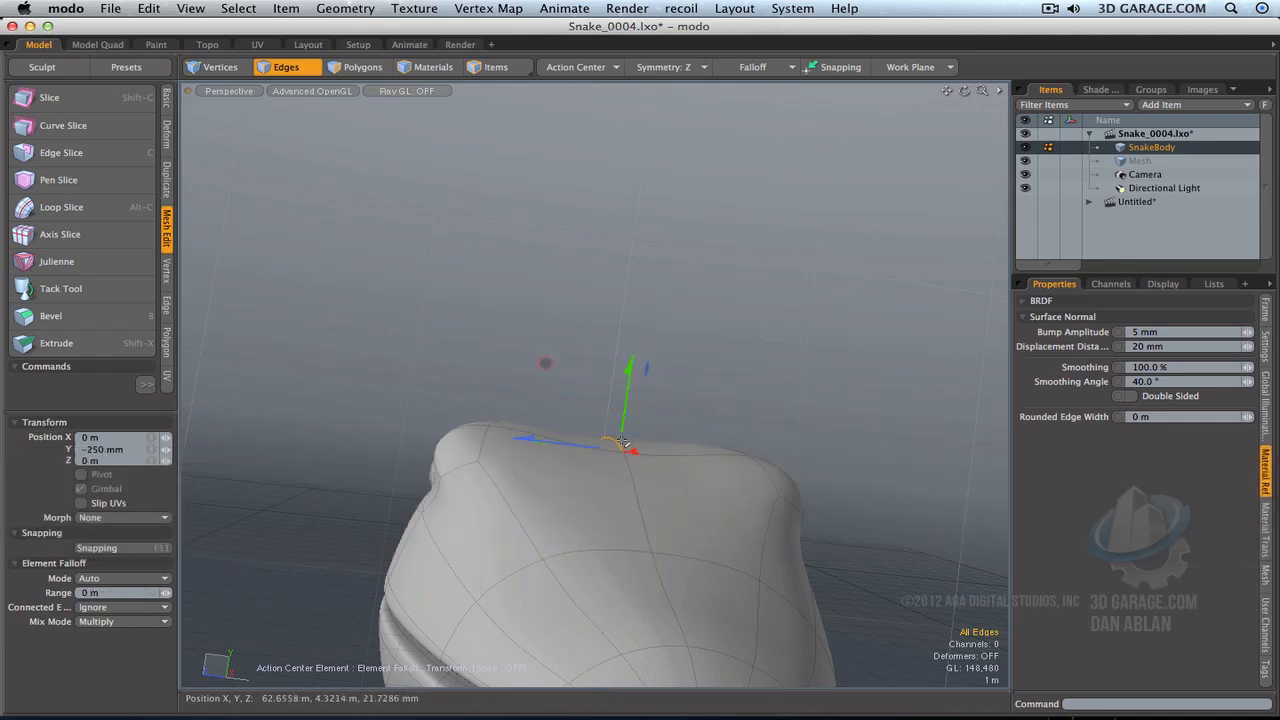
pyautogui.keyDown('alt'); pyautogui.moveTo(701, 391); pyautogui.dragTo(971, 142); pyautogui.keyUp('alt')
pyautogui.moveTo(982, 92); pyautogui.dragTo(986, 459)
pyautogui.keyDown('alt'); pyautogui.moveTo(922, 433); pyautogui.dragTo(820, 329); pyautogui.keyUp('alt')
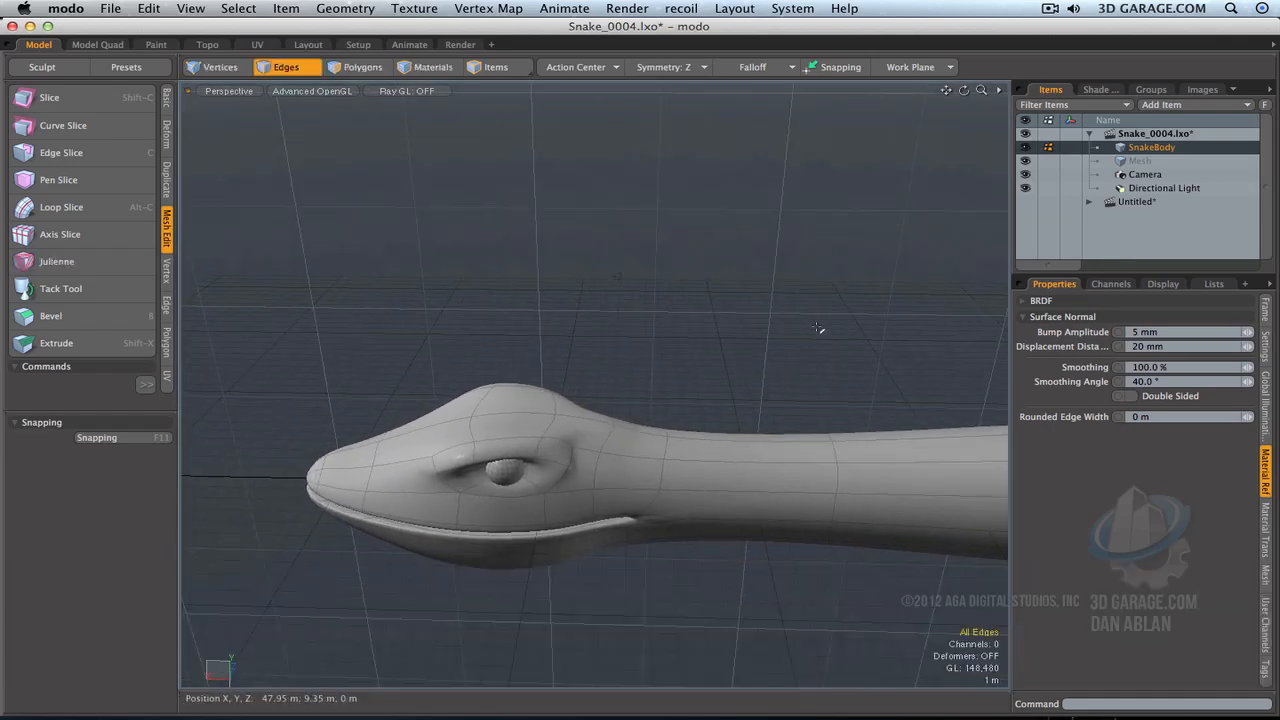